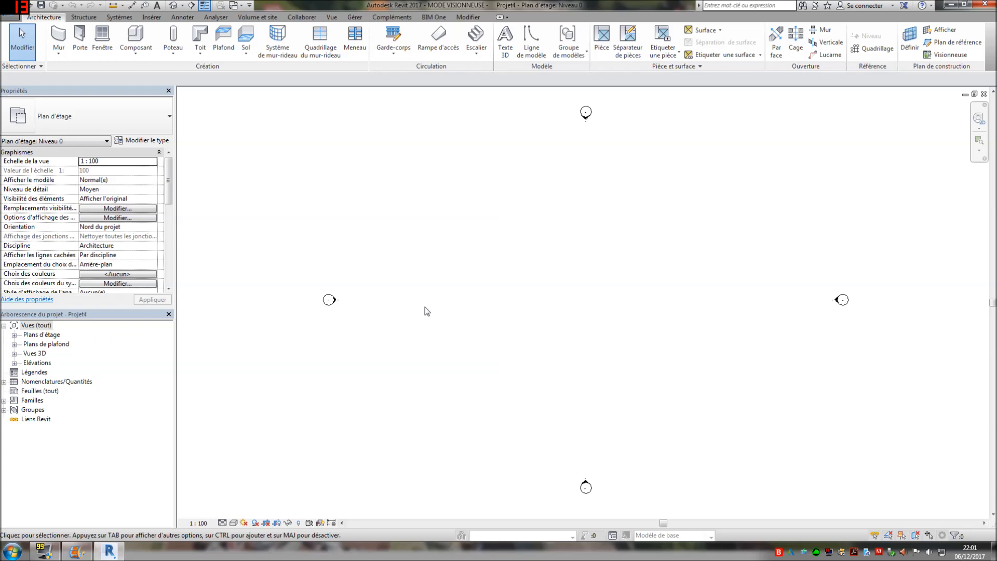
# Step: Create a straight horizontal ramp 10 m long on Niveau 0 with the type Rampe d'accès Béton - 150 mm - 12%
pyautogui.click(440, 40)
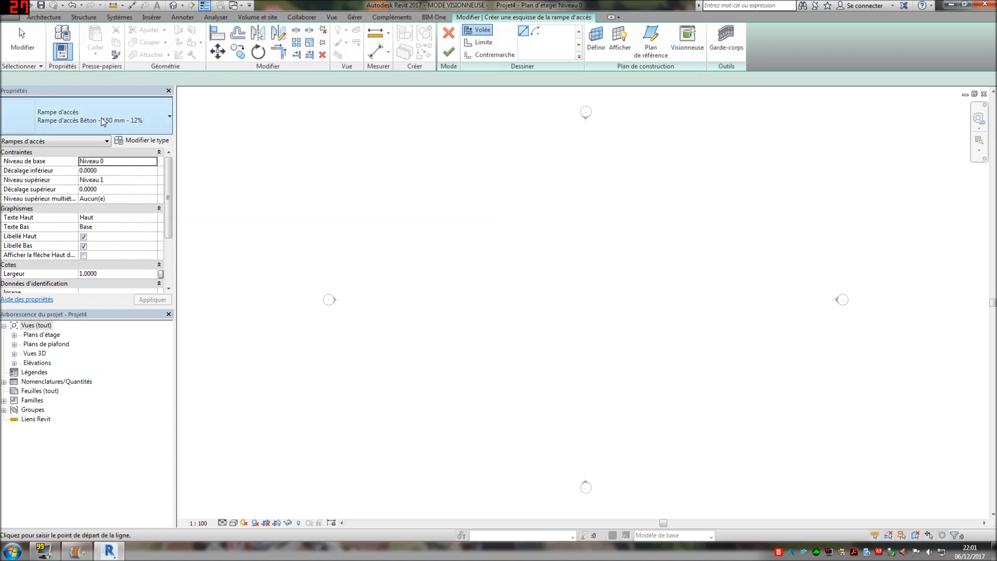
pyautogui.click(124, 119)
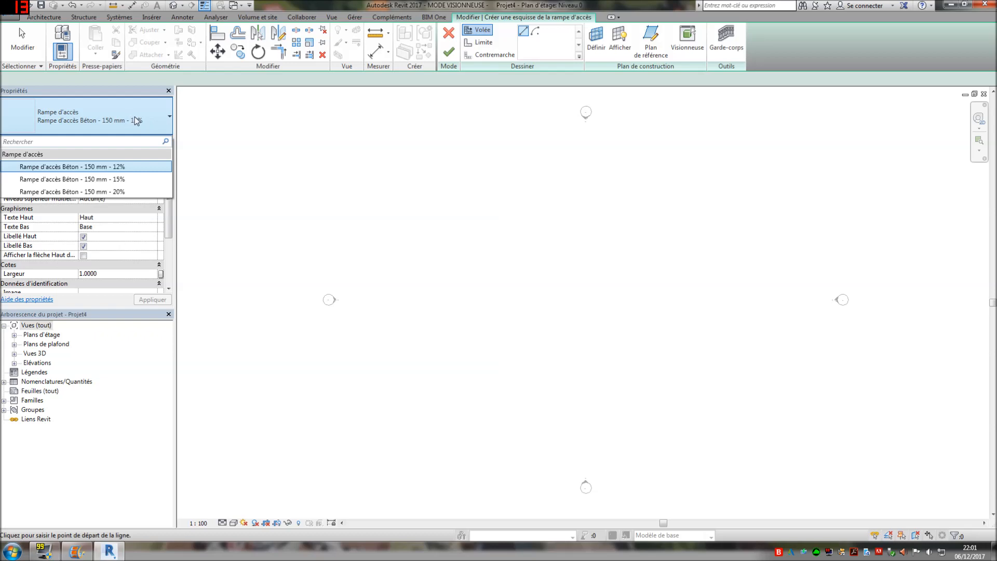
pyautogui.click(408, 312)
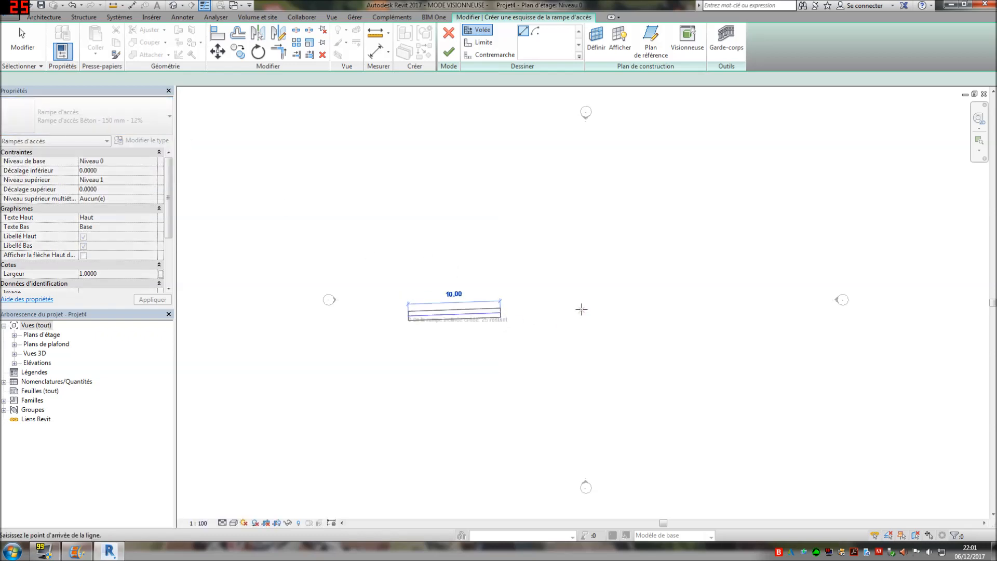
pyautogui.click(581, 313)
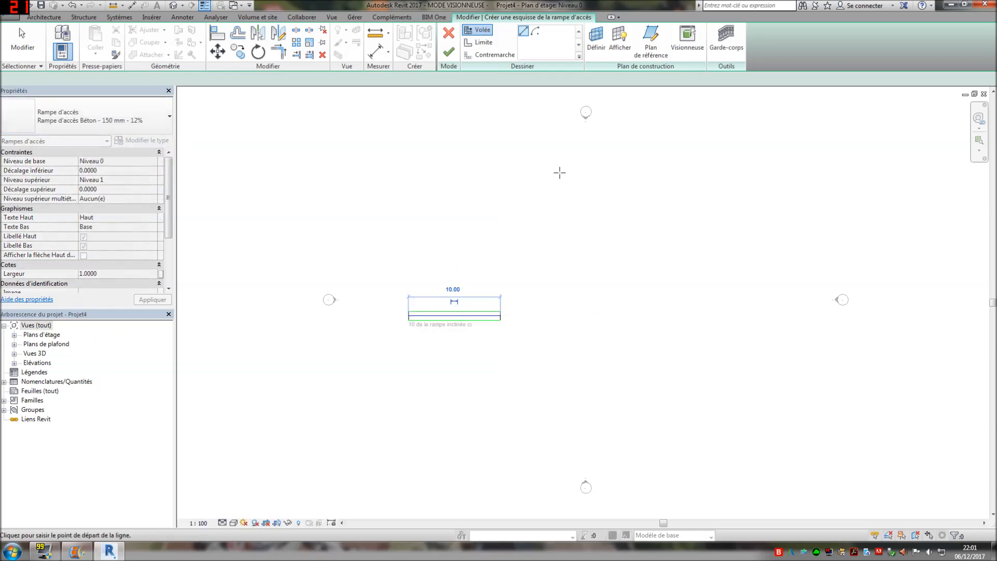
pyautogui.click(450, 53)
pyautogui.click(610, 335)
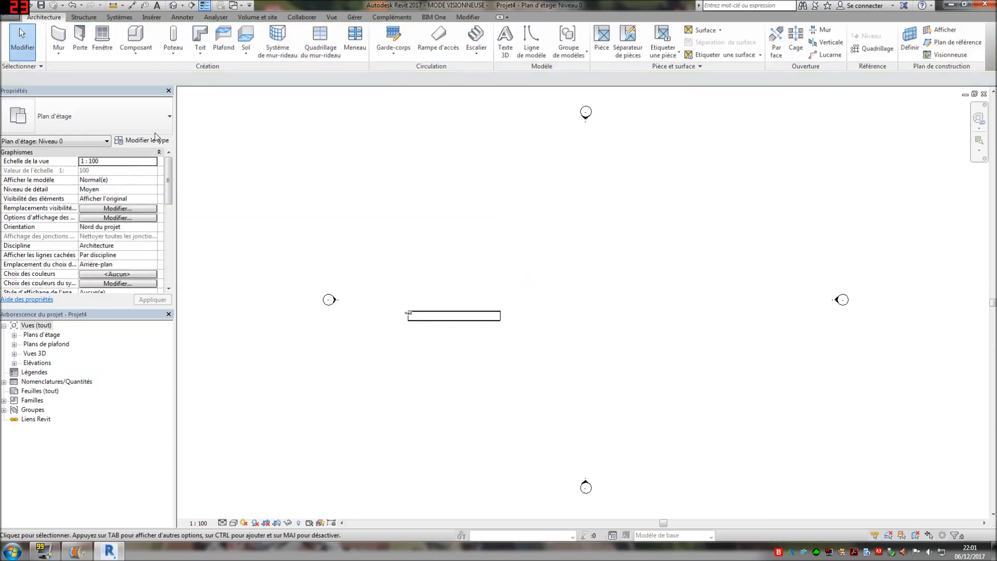
# Step: Draw a horizontal building section line just below the ramp, extending past both of its ends
pyautogui.click(192, 5)
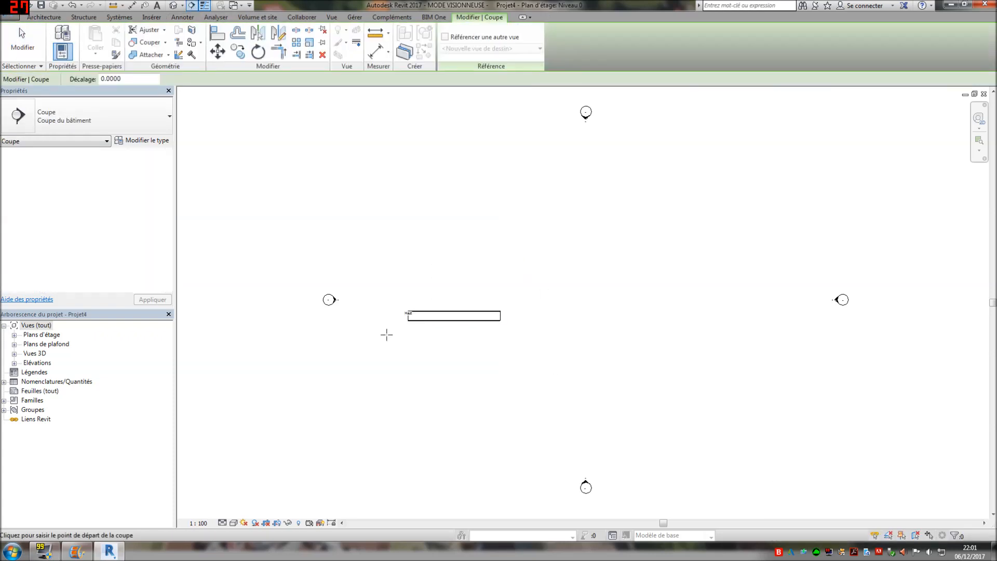
pyautogui.click(387, 335)
pyautogui.click(539, 335)
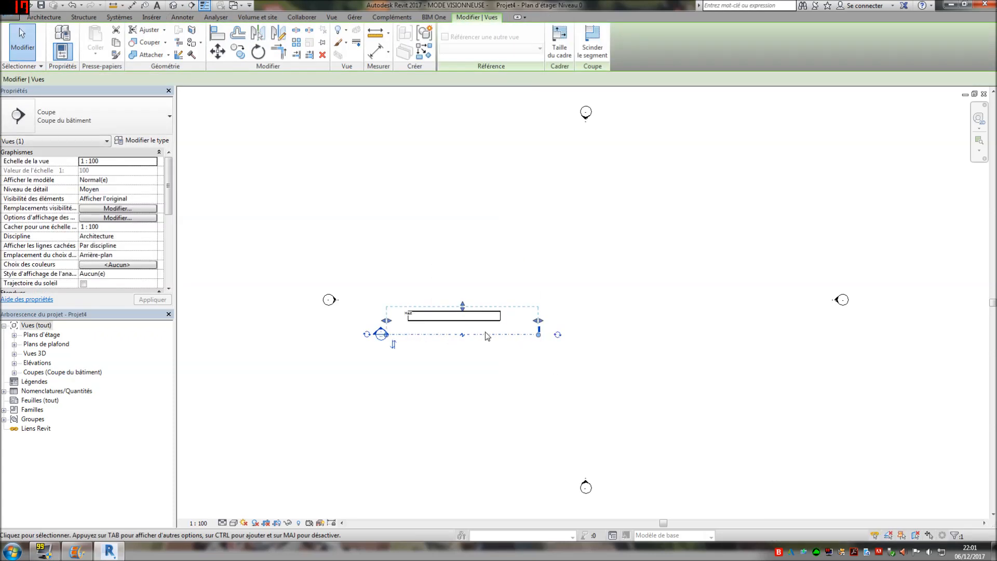
# Step: Open the new section's view and extend the upper edge of its crop region above Niveau 2
pyautogui.rightClick(487, 336)
pyautogui.click(546, 126)
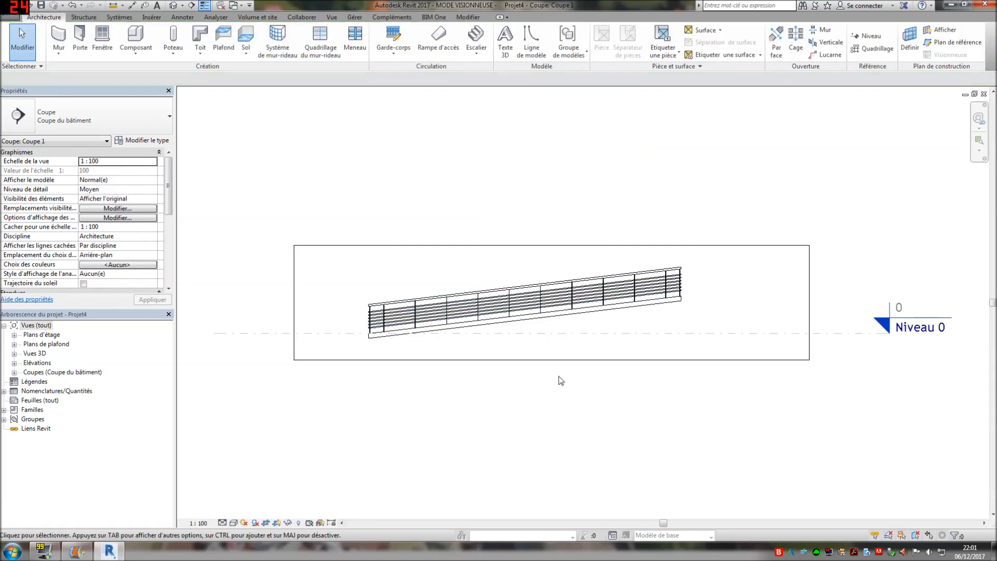
pyautogui.click(633, 246)
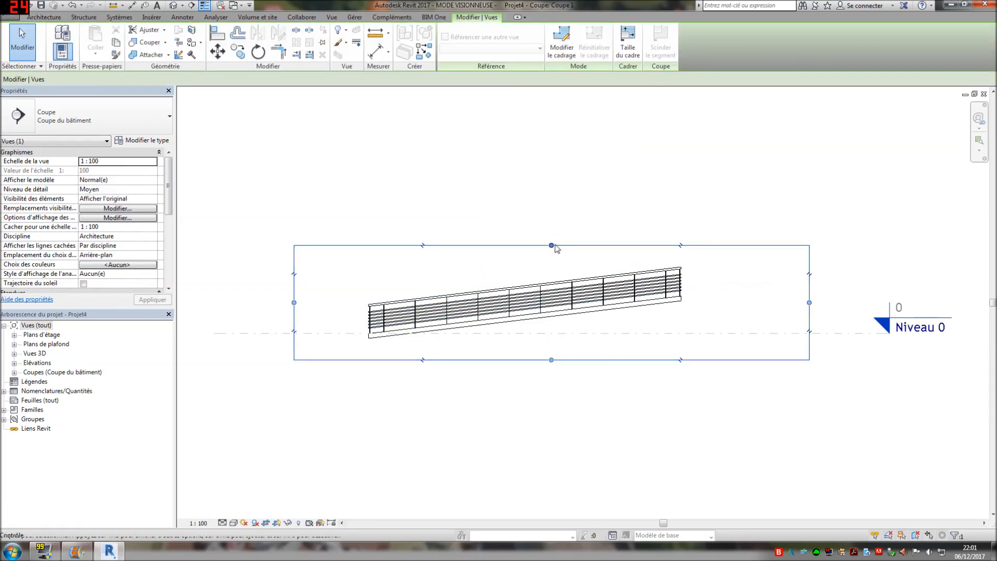
pyautogui.moveTo(551, 245); pyautogui.dragTo(592, 126)
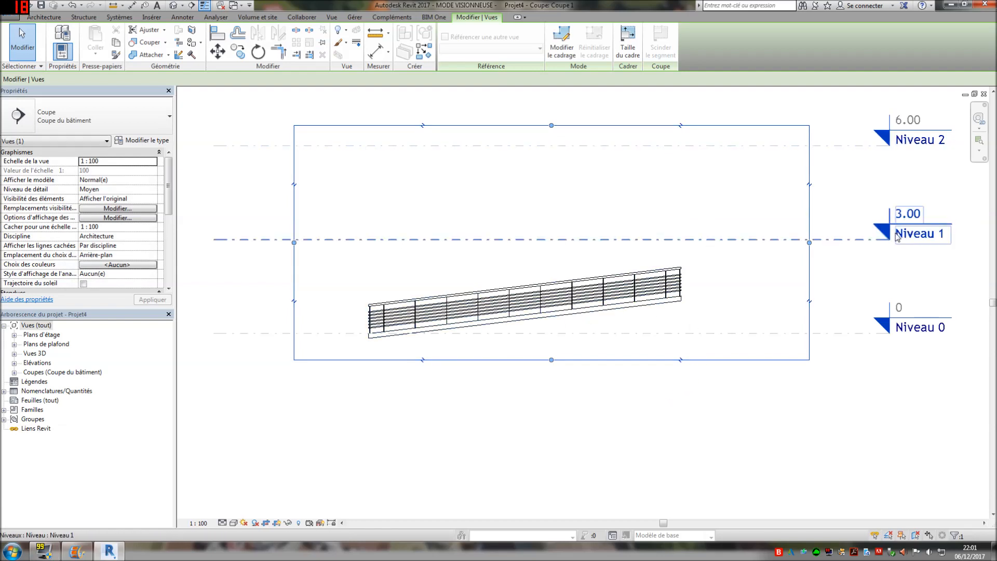
# Step: Set the maximum incline length of the ramp's 12% type to 1000
pyautogui.click(678, 301)
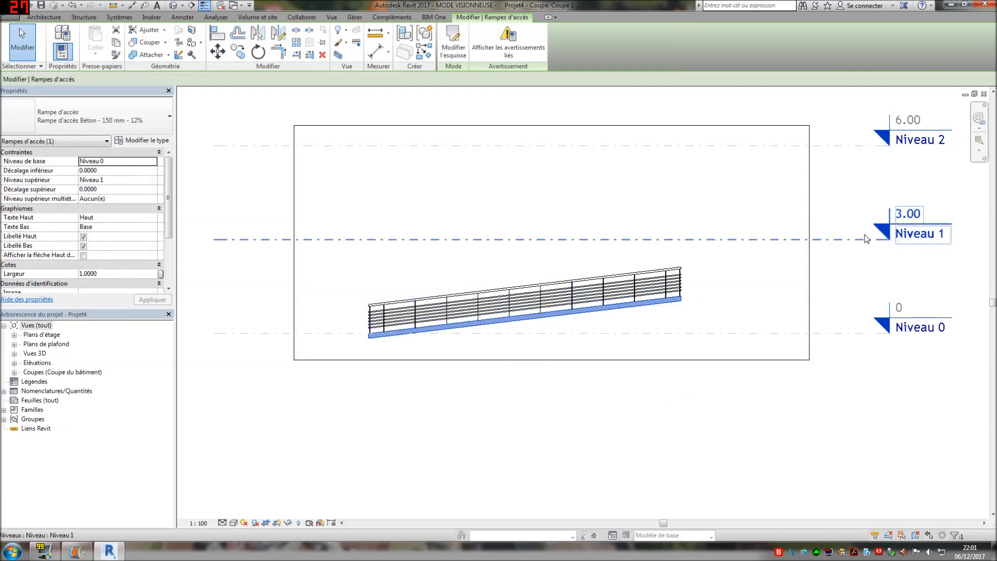
pyautogui.click(141, 140)
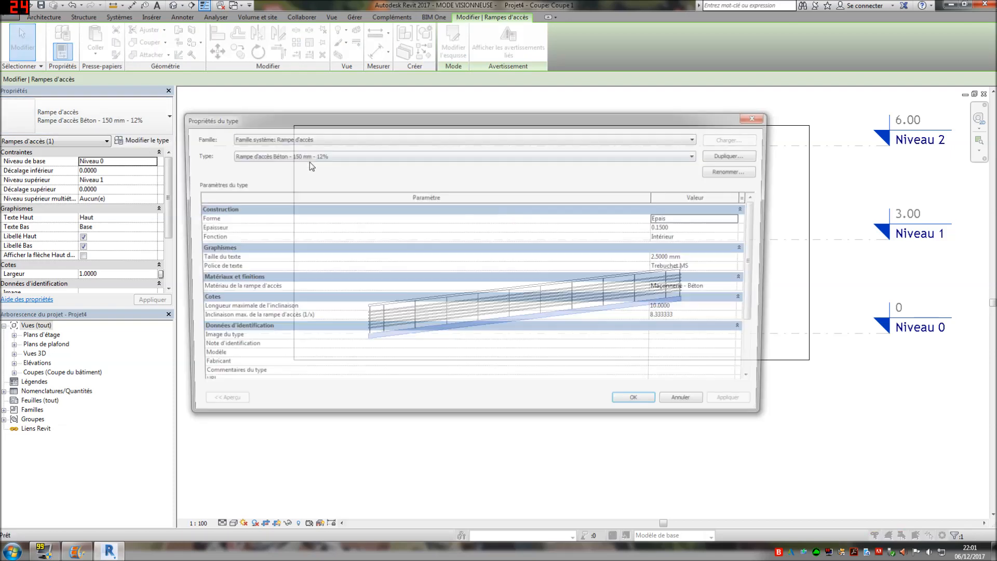
pyautogui.click(751, 119)
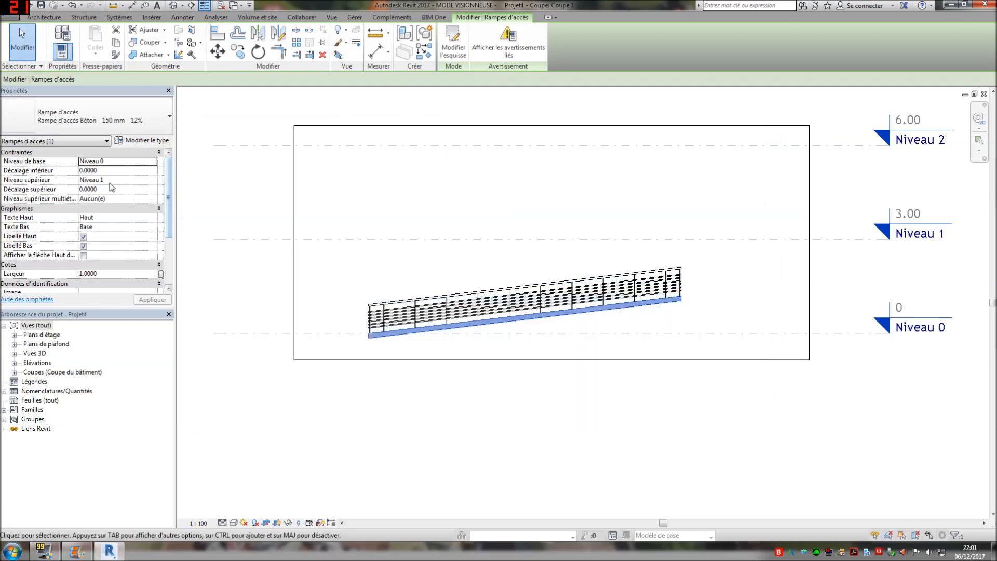
pyautogui.click(156, 141)
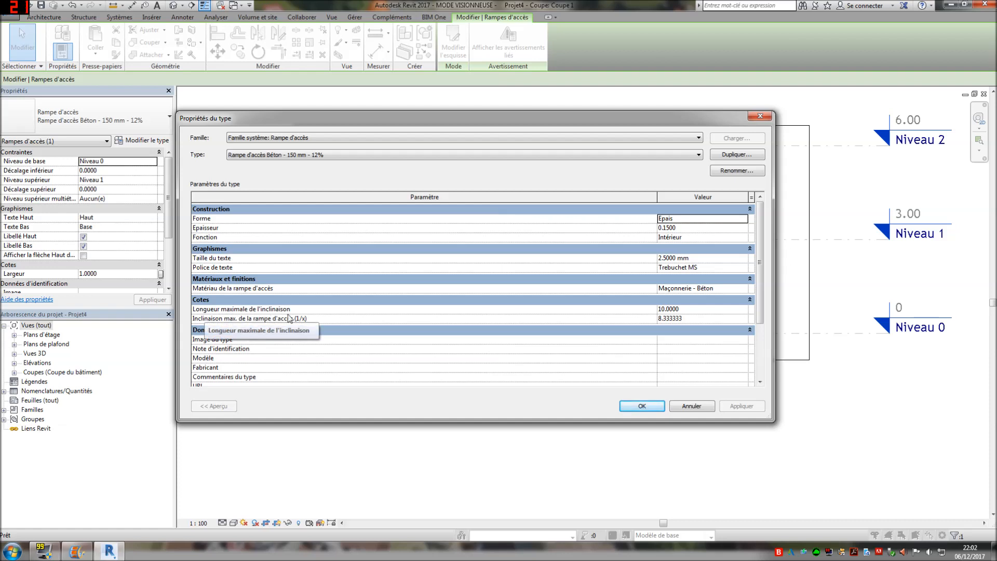
pyautogui.click(704, 310)
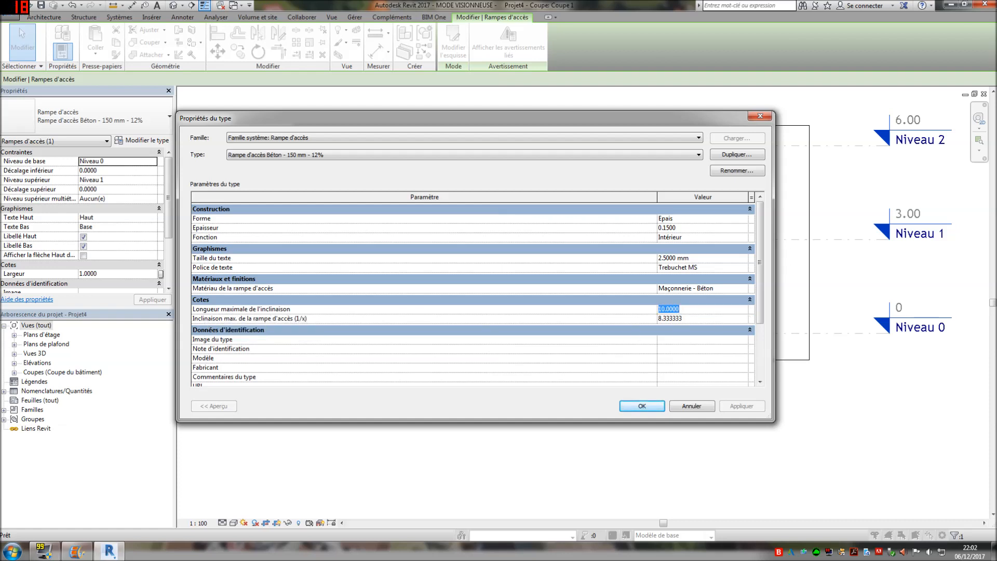
pyautogui.write('1000')
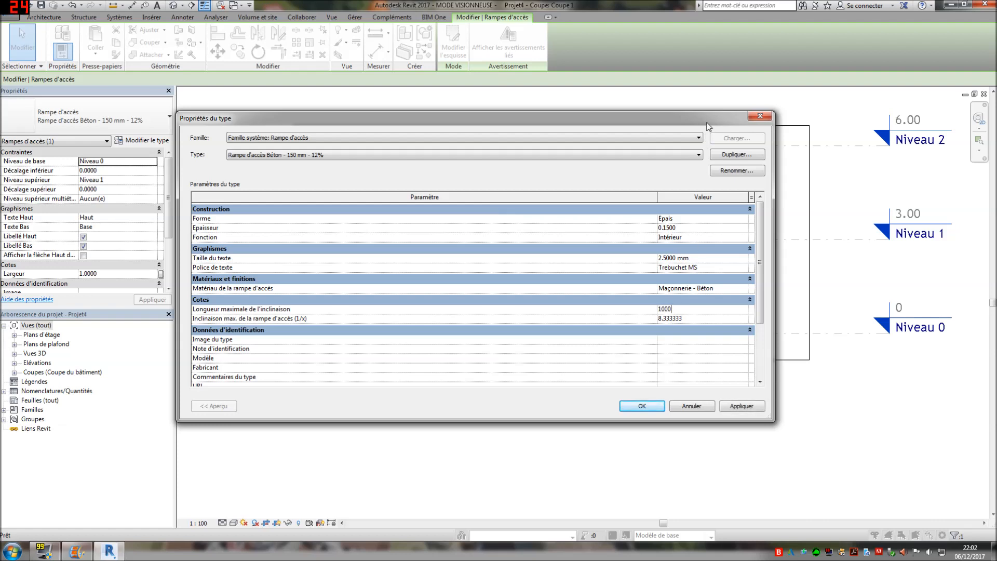
pyautogui.press('Return')
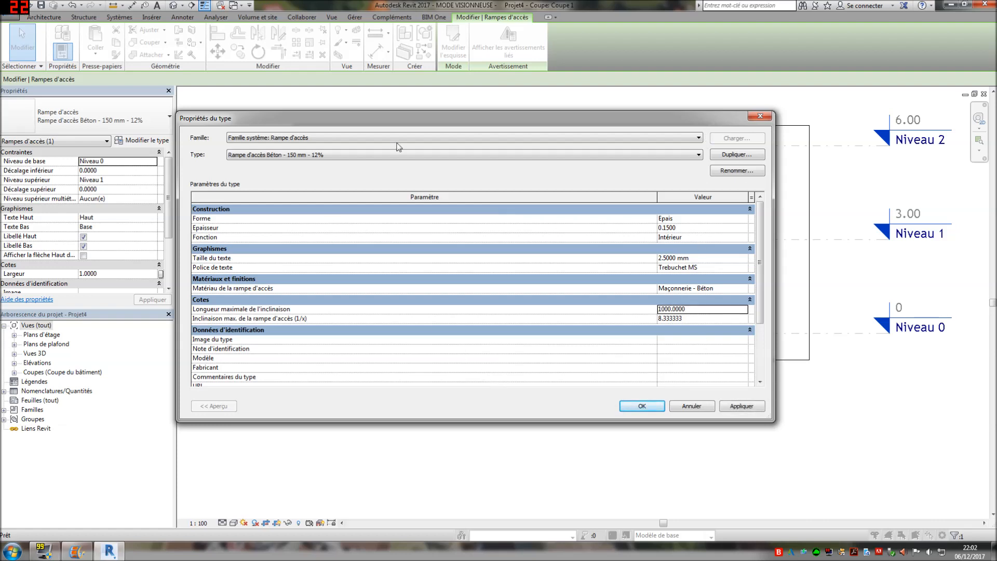
pyautogui.click(392, 155)
pyautogui.click(375, 165)
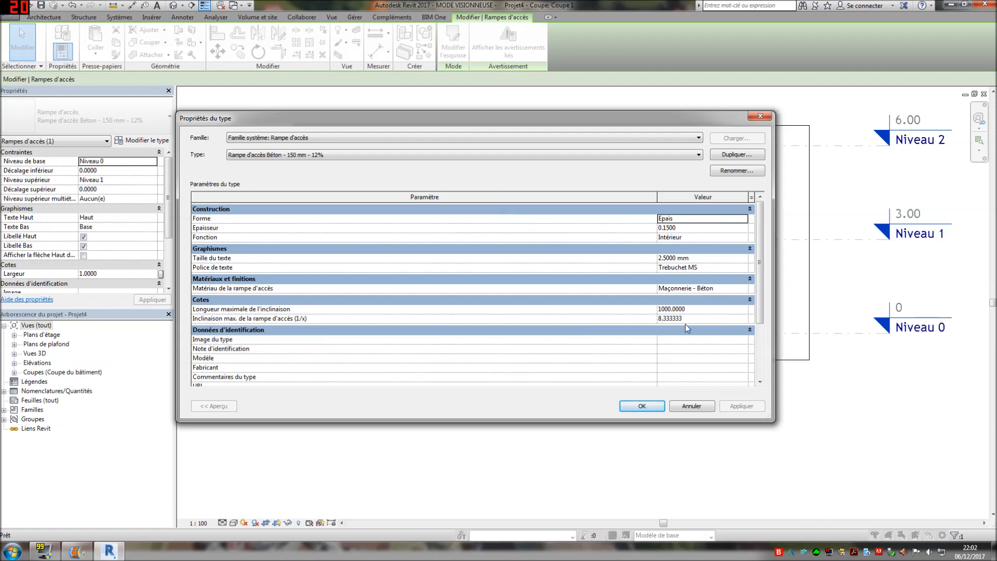
# Step: Duplicate the 15% ramp type under the name Rampe d'accès Béton - 150 mm - 10%
pyautogui.click(359, 155)
pyautogui.click(343, 170)
pyautogui.click(735, 155)
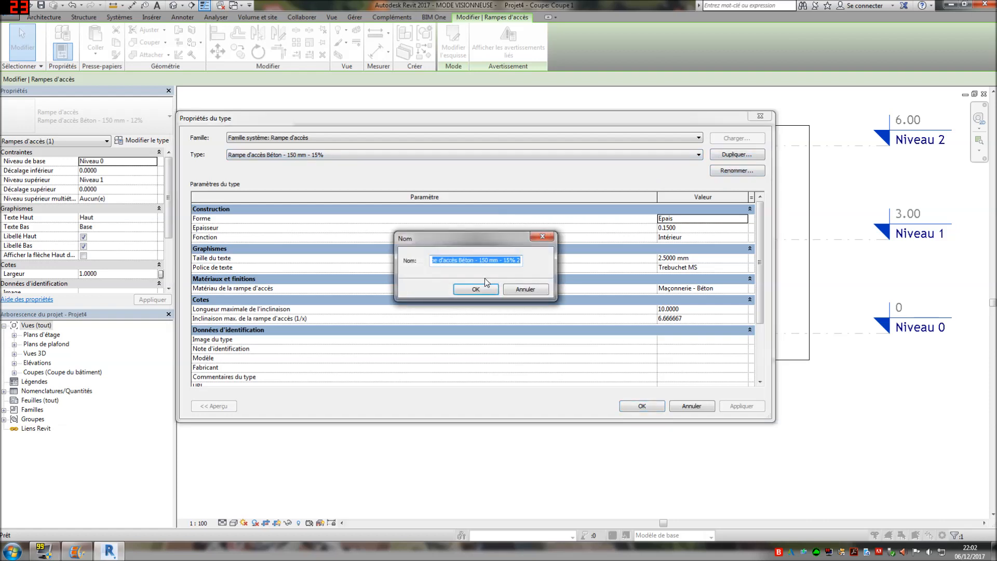
pyautogui.press('End')
pyautogui.press('BackSpace')
pyautogui.press('BackSpace')
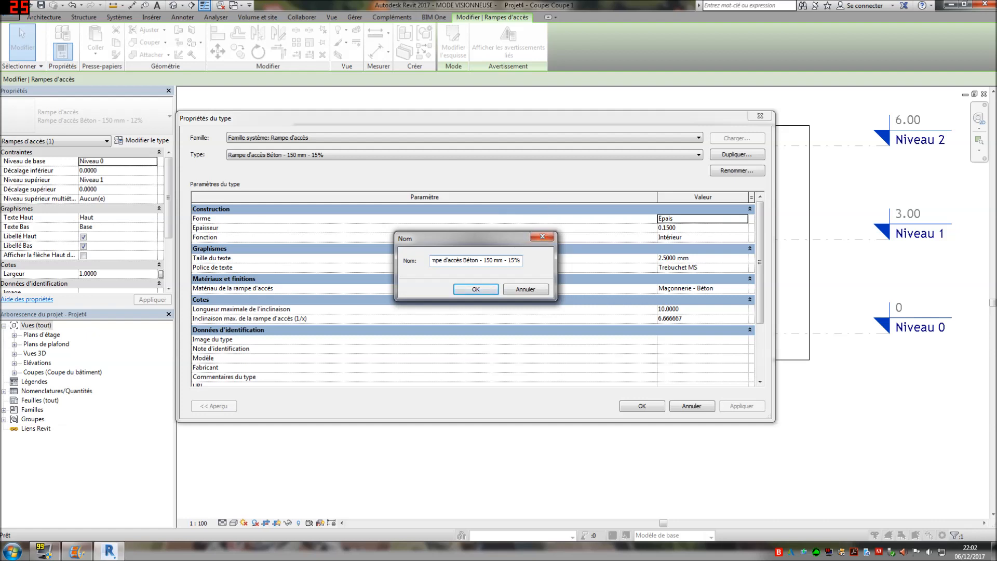
pyautogui.press('Left')
pyautogui.press('BackSpace')
pyautogui.click(477, 290)
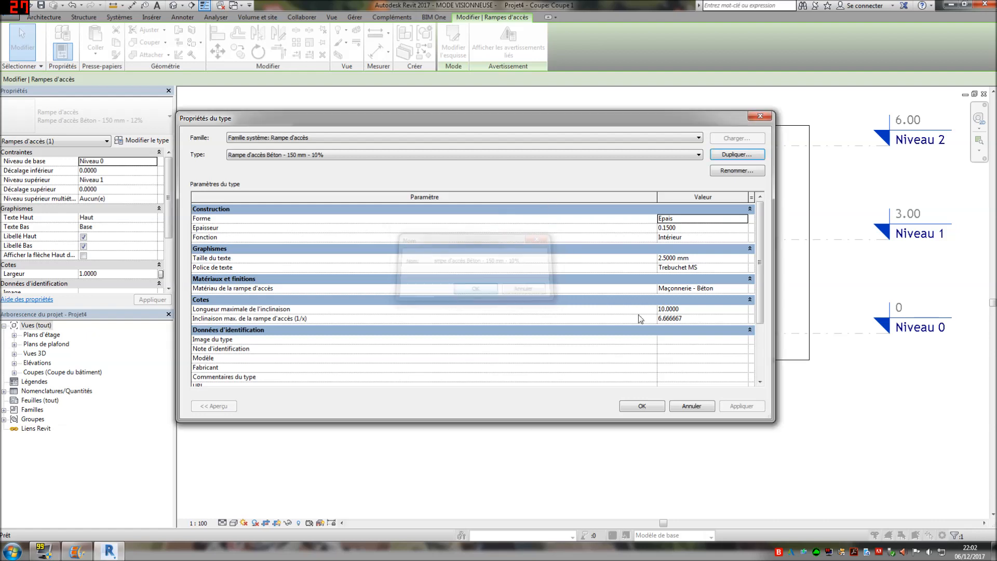
# Step: Set the new type's maximum ramp slope (1/x) to 10 and apply the type to the ramp
pyautogui.moveTo(694, 319); pyautogui.dragTo(658, 319)
pyautogui.write('10')
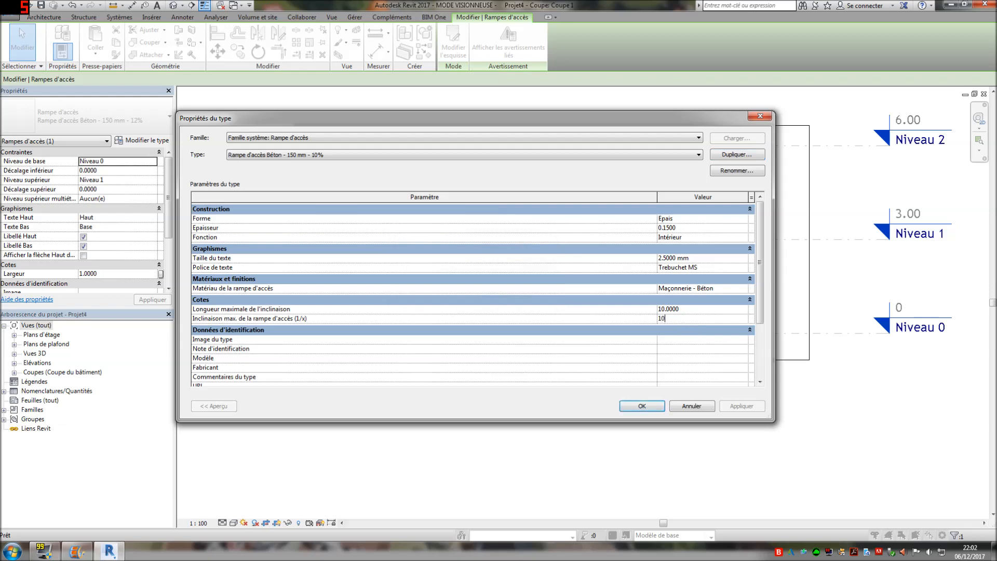
pyautogui.click(652, 404)
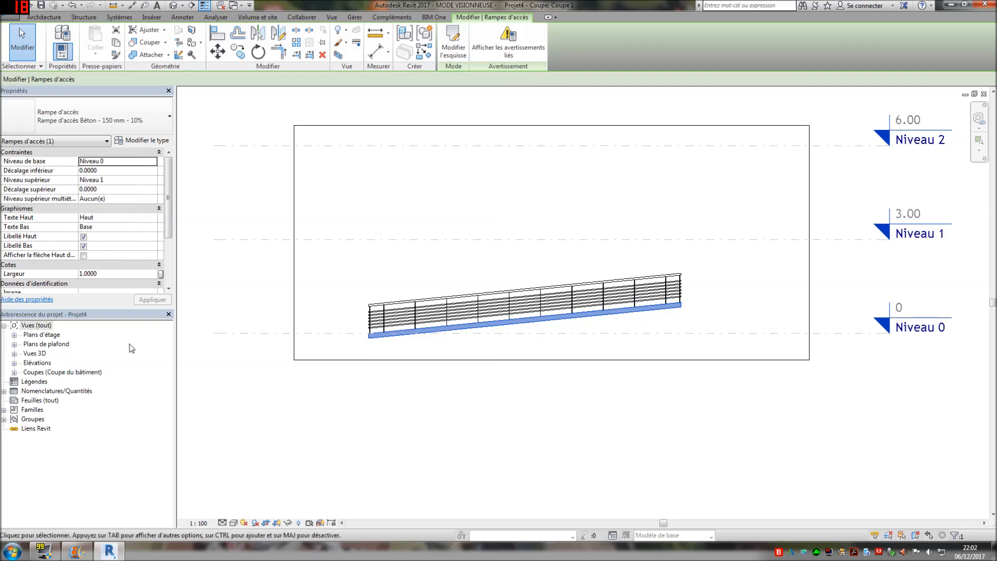
# Step: In the Niveau 0 floor plan, edit the ramp's sketch and place its end riser line 30 m from the start riser
pyautogui.click(14, 335)
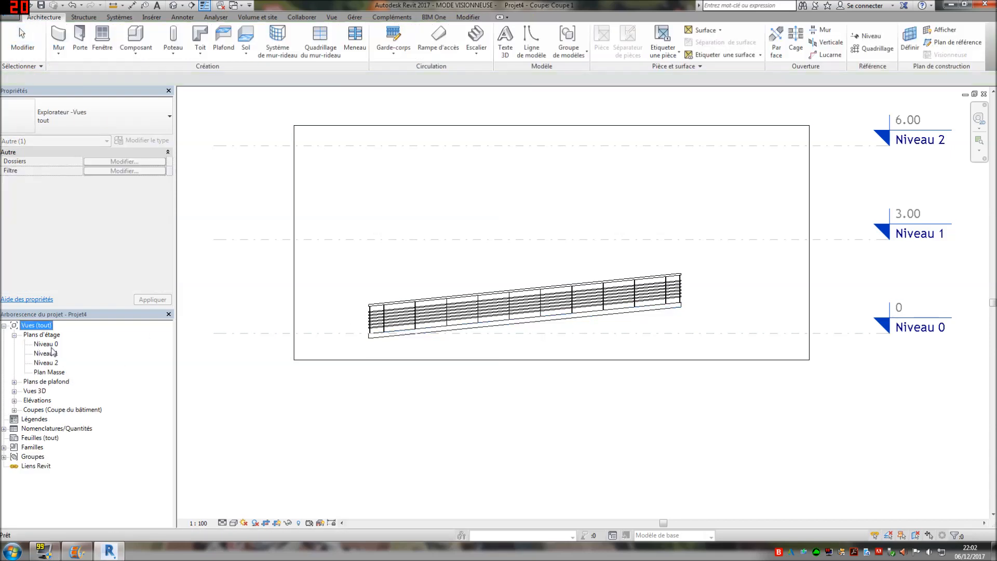
pyautogui.doubleClick(45, 344)
pyautogui.click(664, 305)
pyautogui.scroll(2, 502, 321)
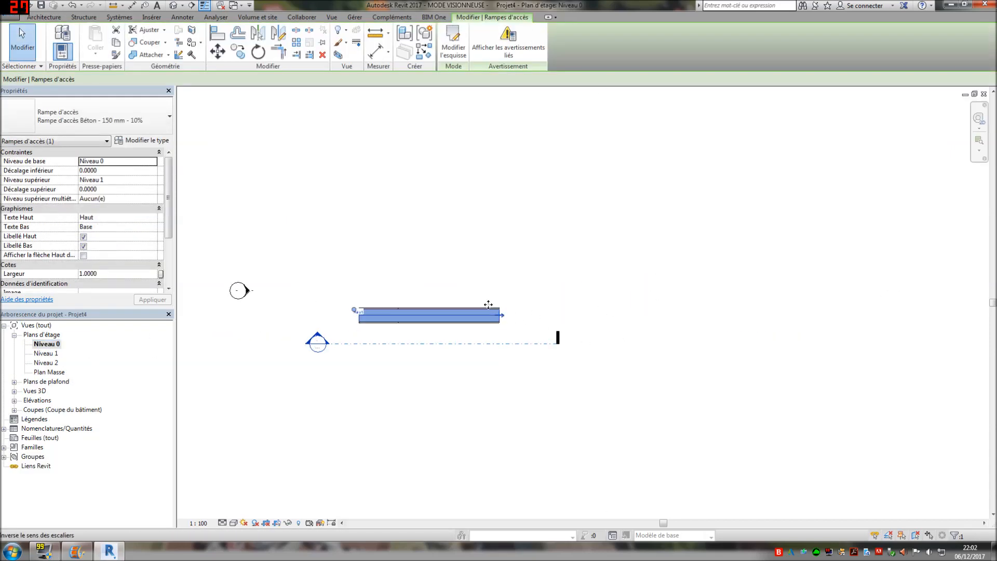
pyautogui.click(454, 44)
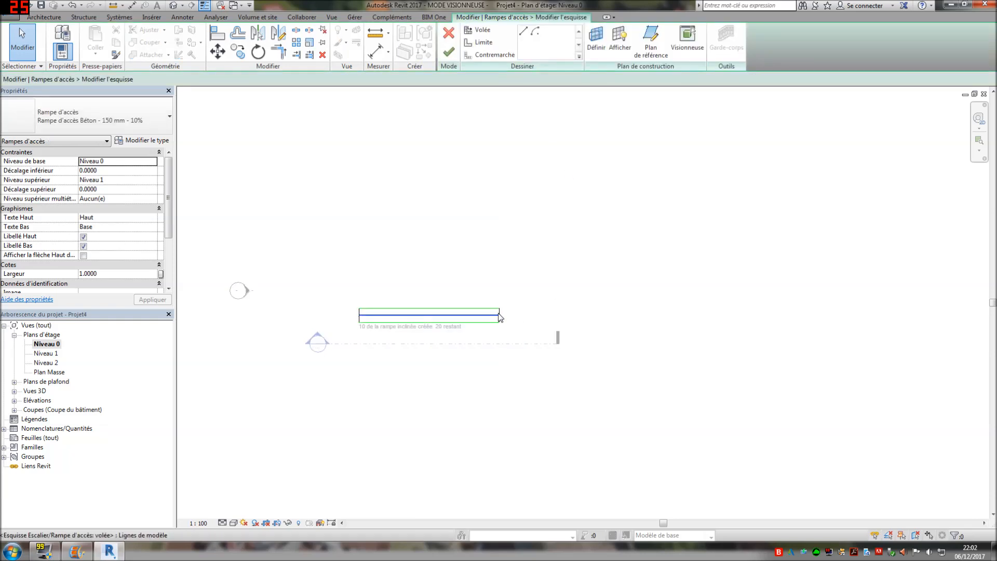
pyautogui.scroll(2, 451, 329)
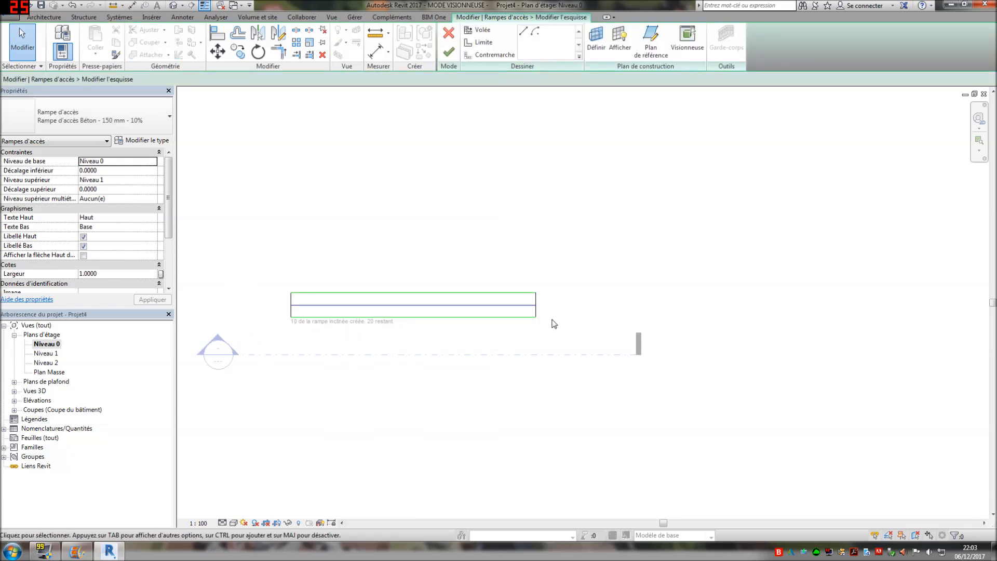
pyautogui.click(537, 305)
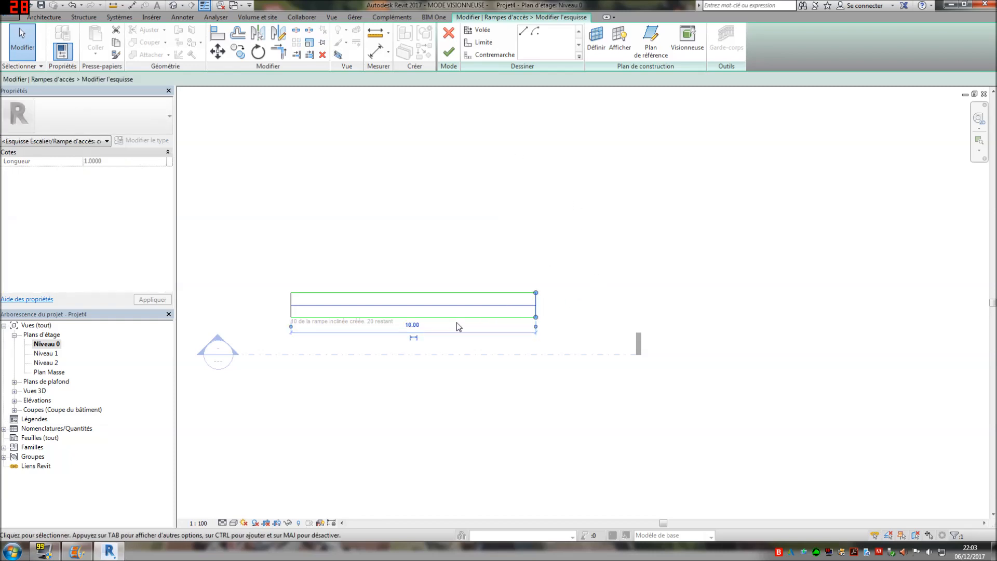
pyautogui.click(415, 326)
pyautogui.write('30')
pyautogui.press('Return')
# Step: Extend the ramp's central run line to the midpoint of the end riser, 30 m long, and finish the sketch
pyautogui.click(608, 234)
pyautogui.click(527, 306)
pyautogui.scroll(-2, 535, 294)
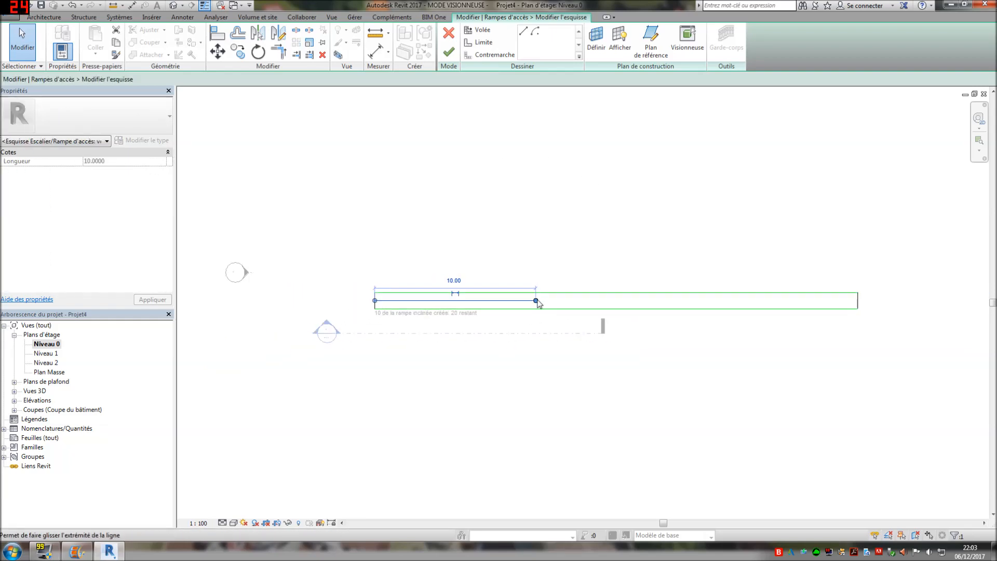
pyautogui.moveTo(536, 301); pyautogui.dragTo(858, 301)
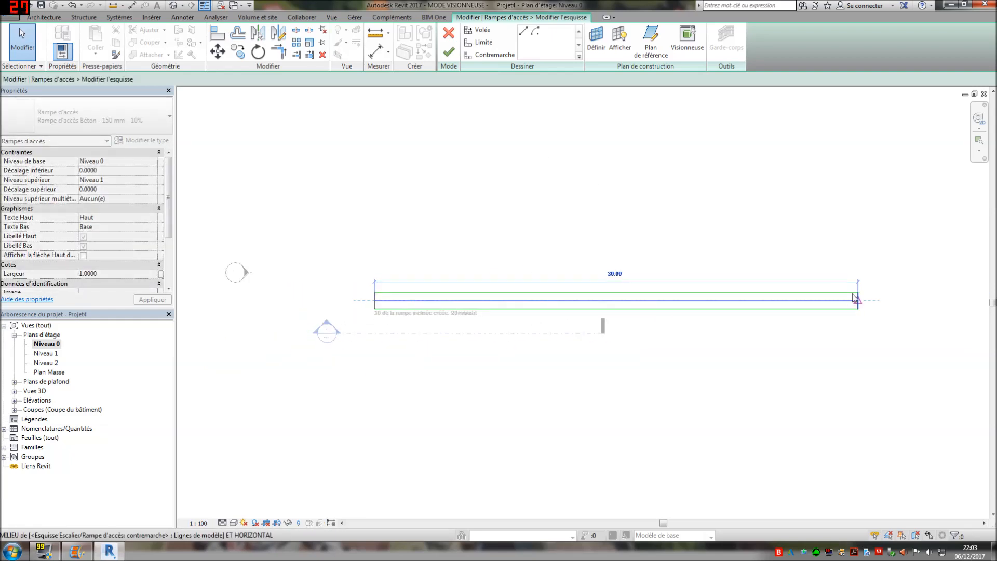
pyautogui.click(448, 54)
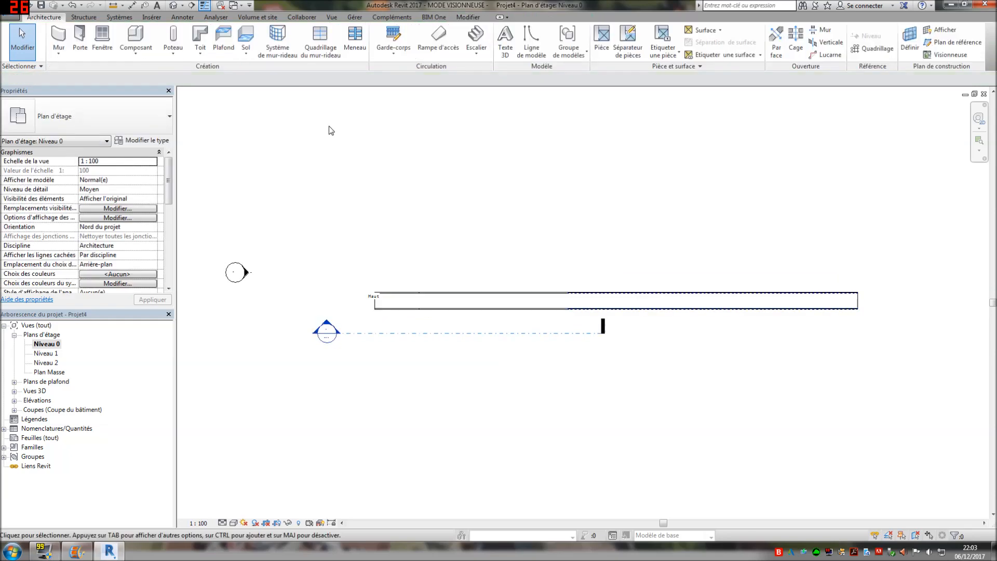
# Step: Widen the section's view extent past the far end of the ramp and open the section view at the ramp's upper end
pyautogui.click(603, 327)
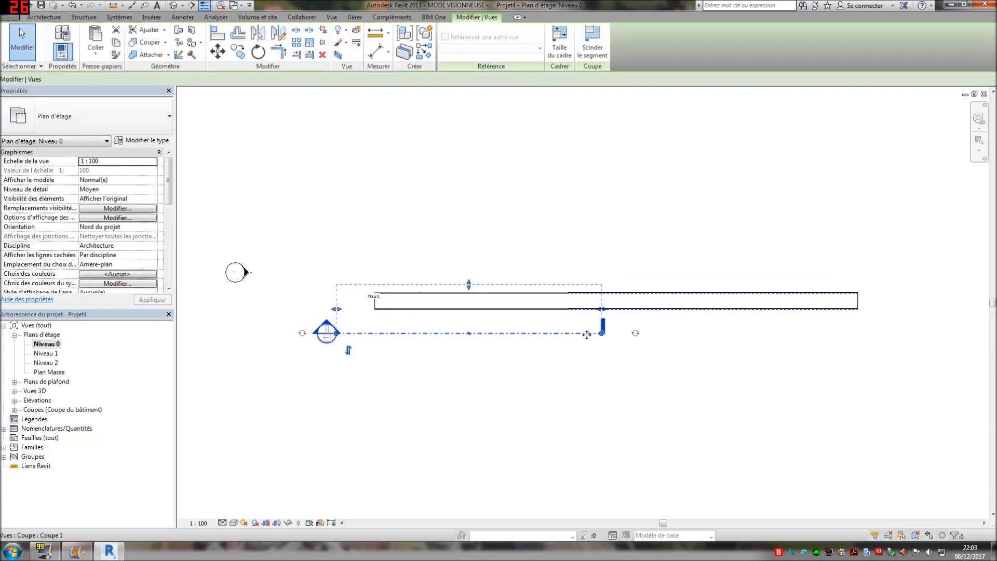
pyautogui.moveTo(606, 312); pyautogui.dragTo(874, 309)
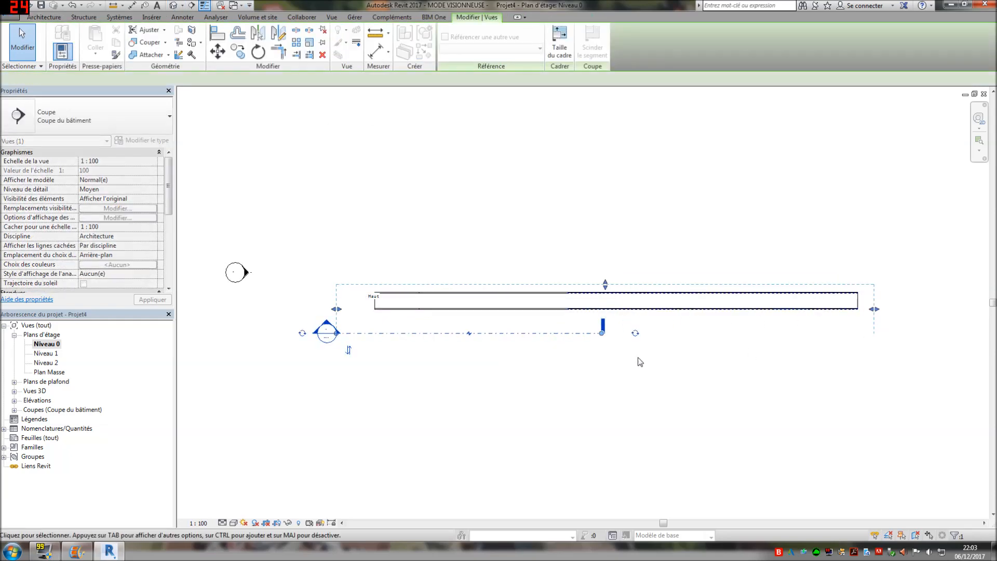
pyautogui.rightClick(547, 337)
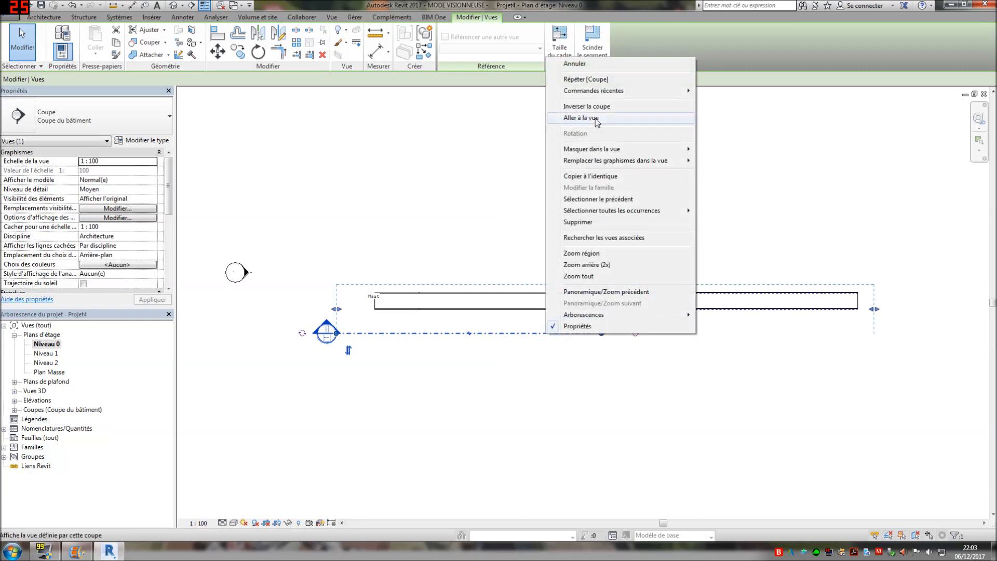
pyautogui.click(586, 118)
pyautogui.scroll(-1, 705, 398)
pyautogui.moveTo(712, 421); pyautogui.dragTo(465, 424, button='middle')
pyautogui.moveTo(764, 409); pyautogui.dragTo(608, 411, button='middle')
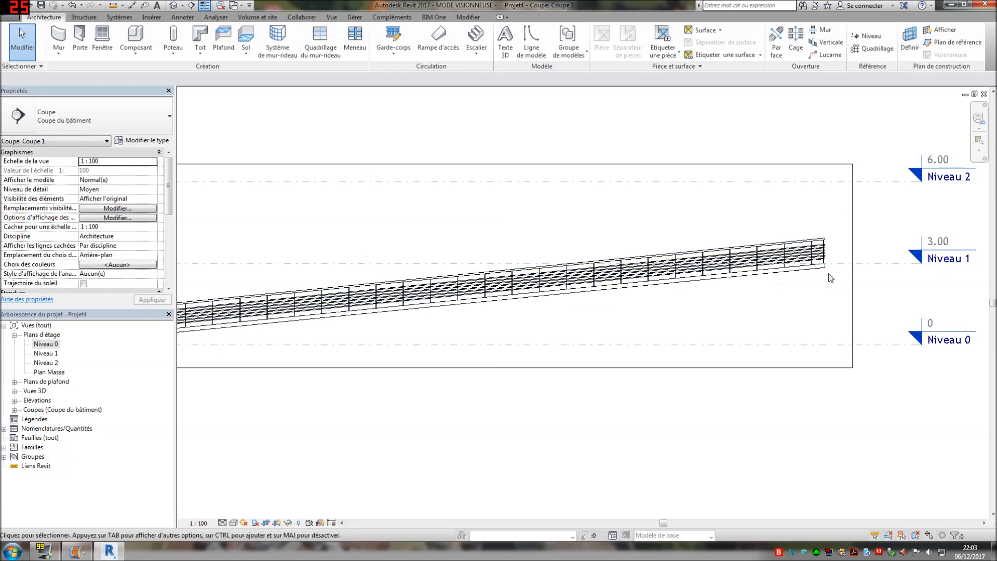
# Step: Open the 3D view, select the access ramp and set its width to 3 m
pyautogui.scroll(-1, 831, 276)
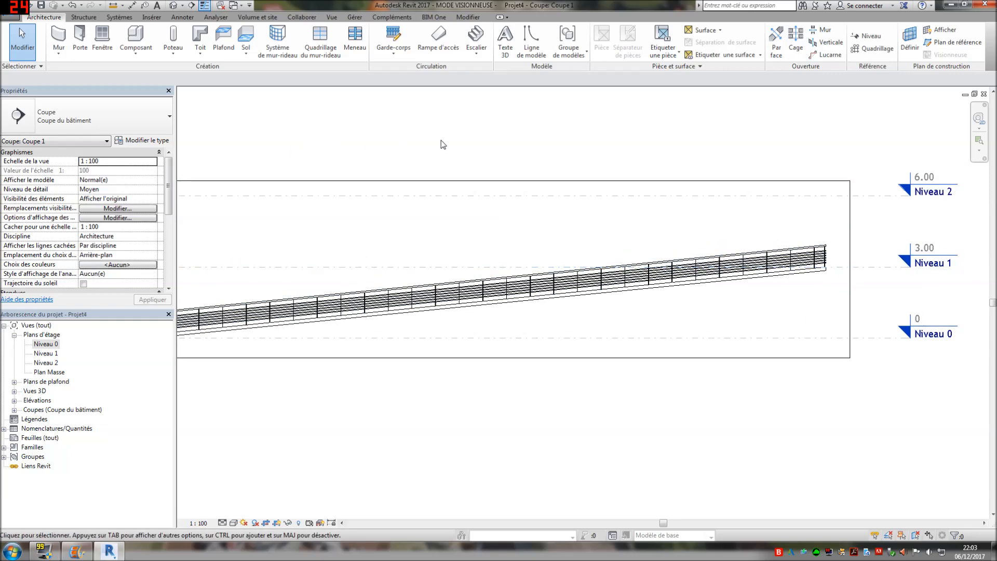
pyautogui.scroll(-1, 657, 370)
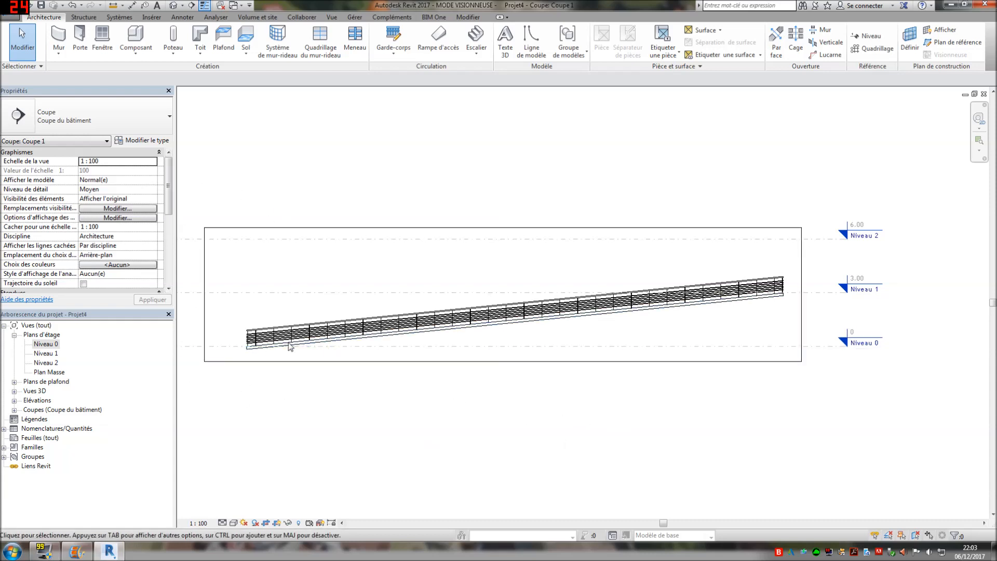
pyautogui.click(174, 6)
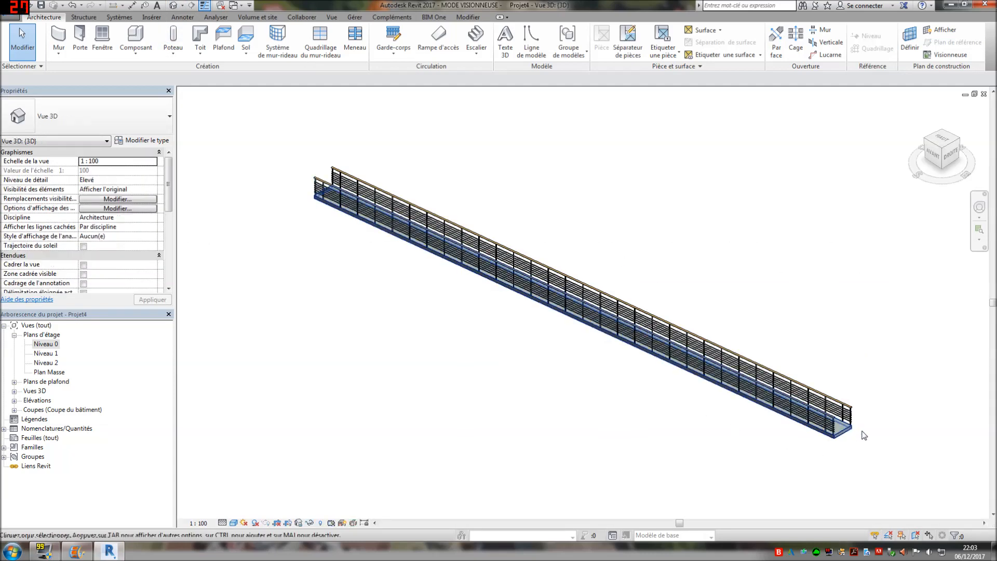
pyautogui.click(844, 431)
pyautogui.scroll(2, 795, 459)
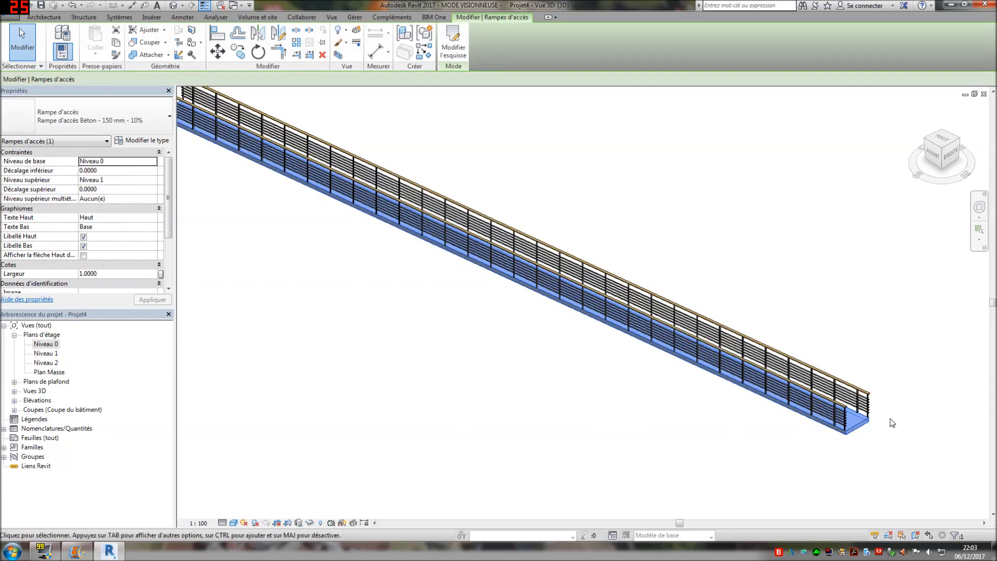
pyautogui.click(111, 274)
pyautogui.write('3')
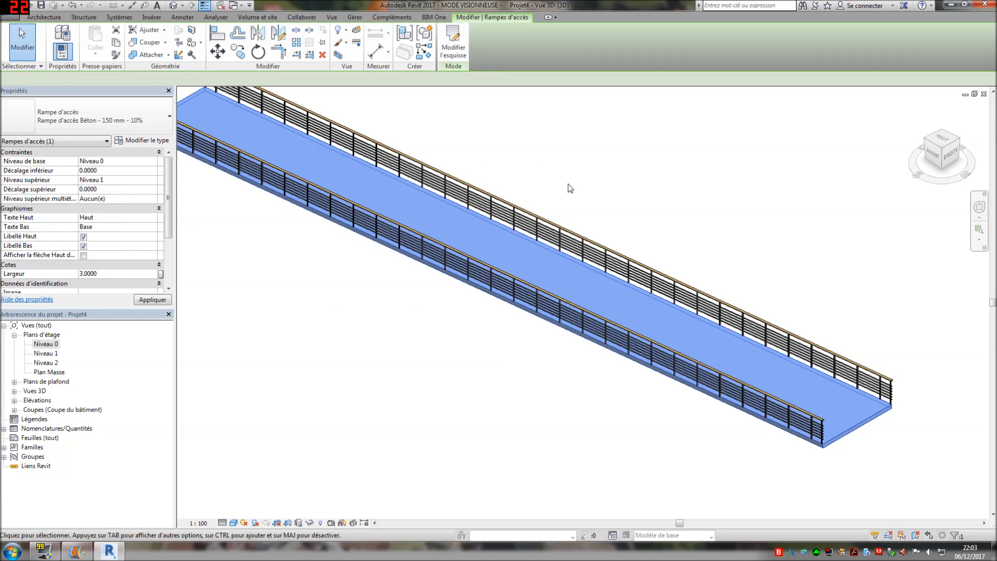
pyautogui.click(759, 214)
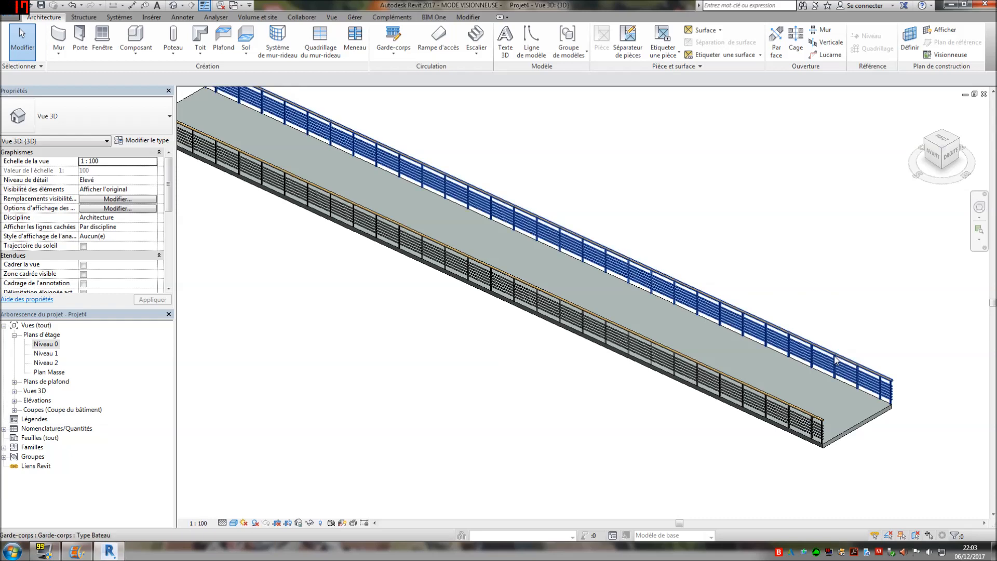
# Step: Delete the railings on both sides of the ramp
pyautogui.click(821, 349)
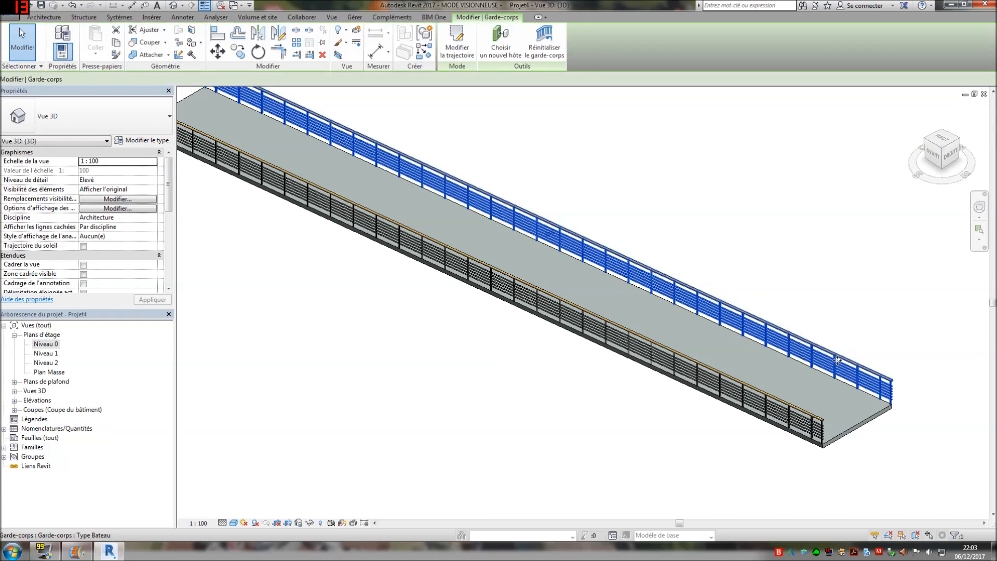
pyautogui.keyDown('ctrl'); pyautogui.click(757, 400); pyautogui.keyUp('ctrl')
pyautogui.press('Delete')
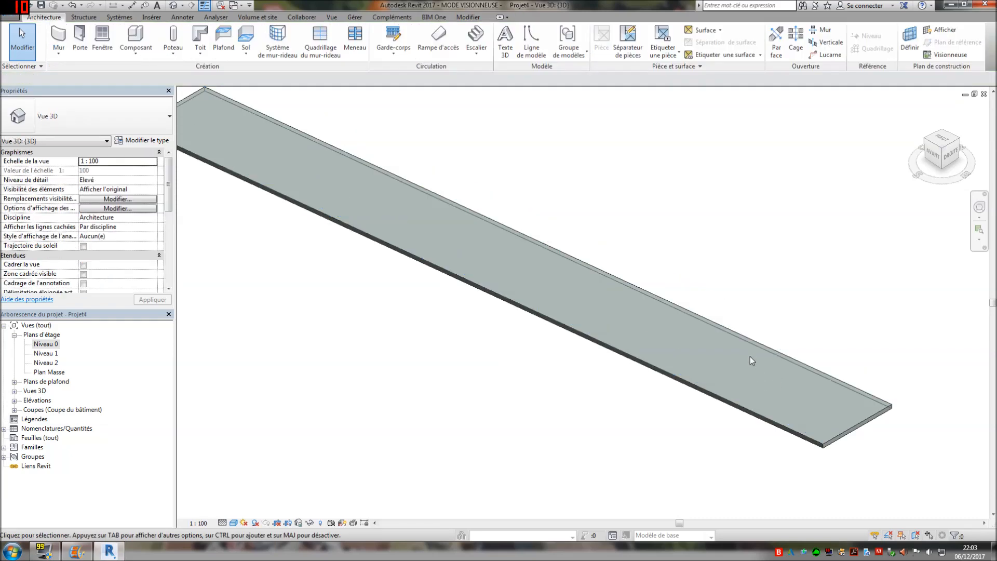
pyautogui.scroll(-3, 750, 357)
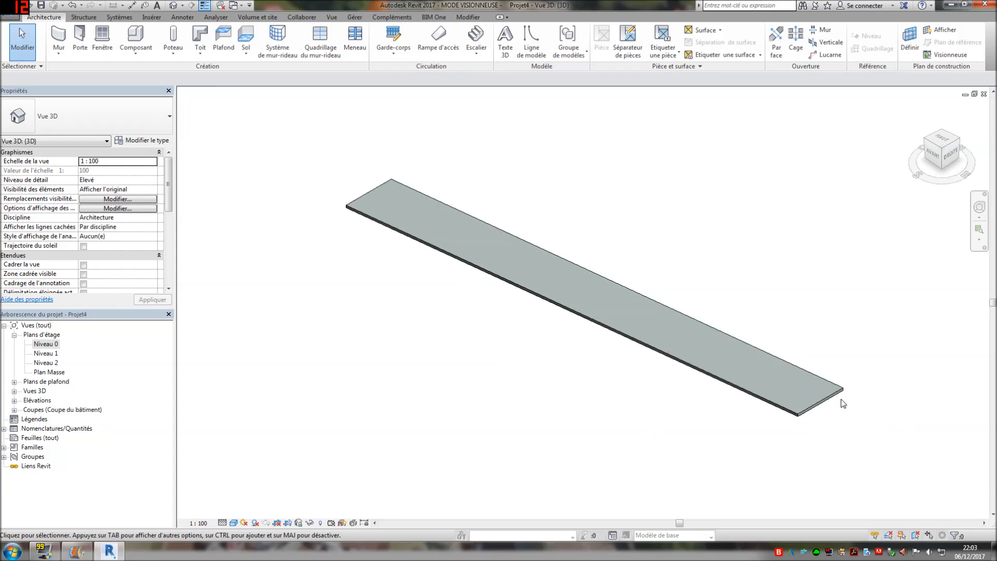
pyautogui.keyDown('shift'); pyautogui.moveTo(824, 429); pyautogui.dragTo(772, 442, button='middle'); pyautogui.keyUp('shift')
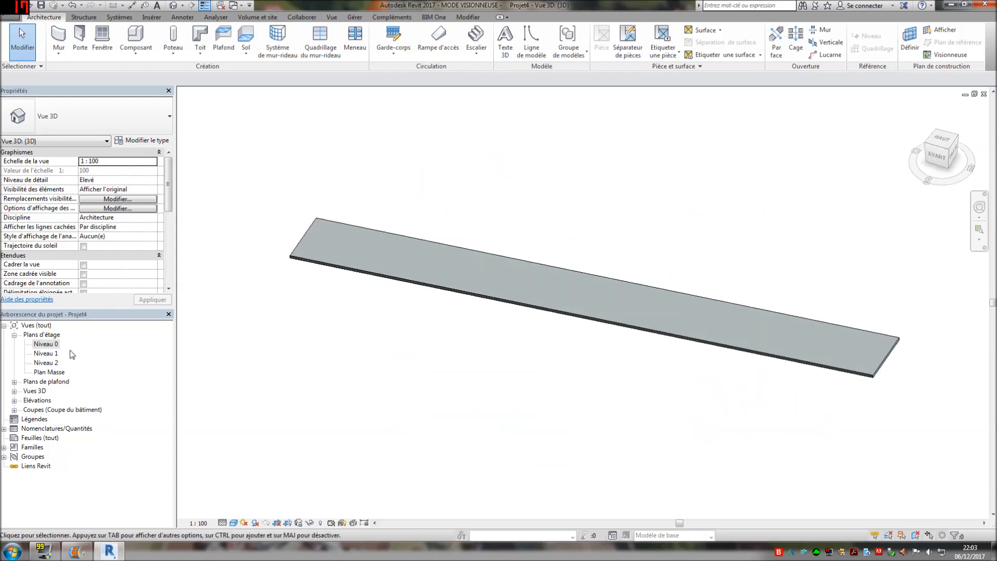
# Step: In the Niveau 0 floor plan, start a floor and sketch a rectangular boundary about 27.60 m by 3.00 m alongside the ramp
pyautogui.doubleClick(55, 344)
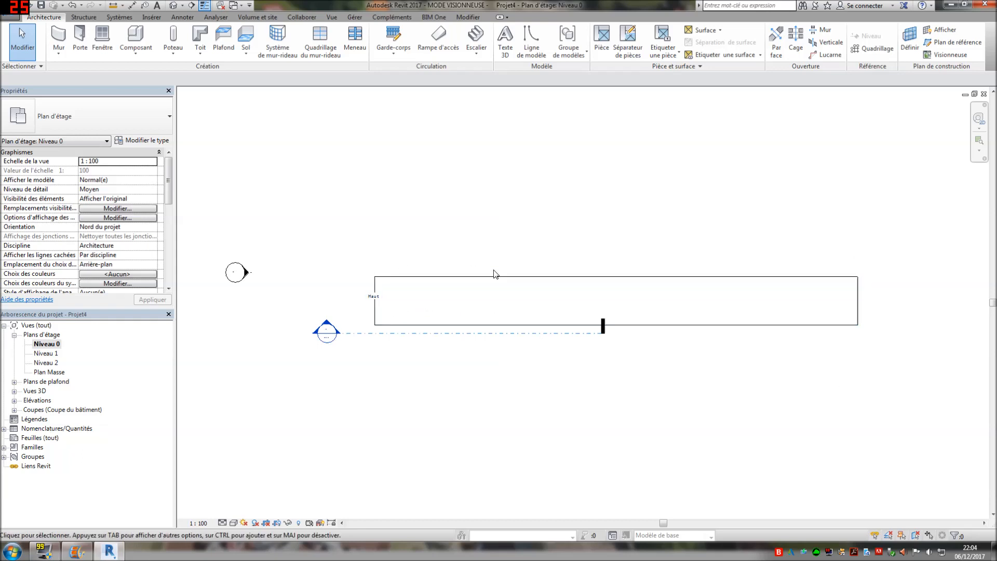
pyautogui.scroll(-2, 556, 399)
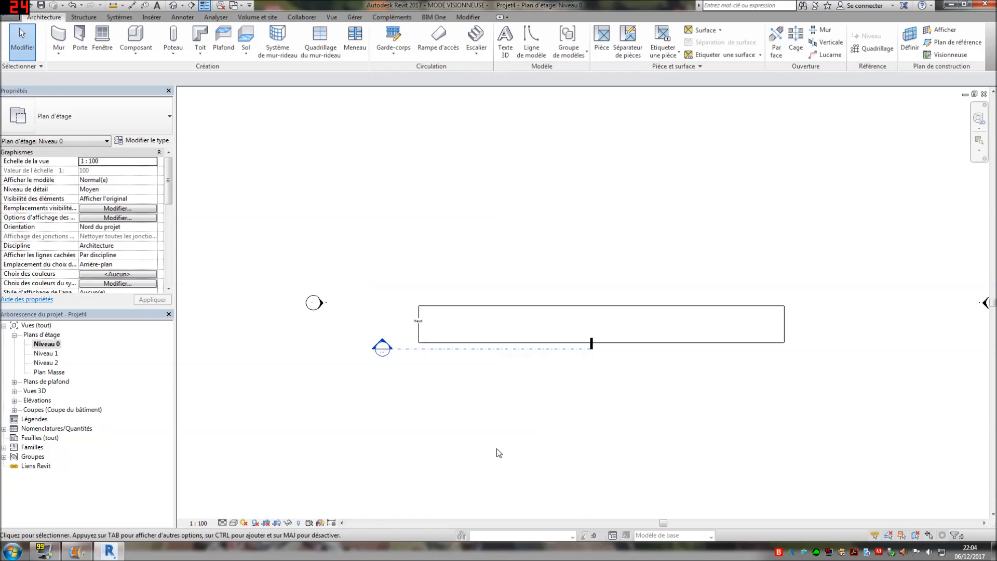
pyautogui.moveTo(413, 453); pyautogui.dragTo(413, 350, button='middle')
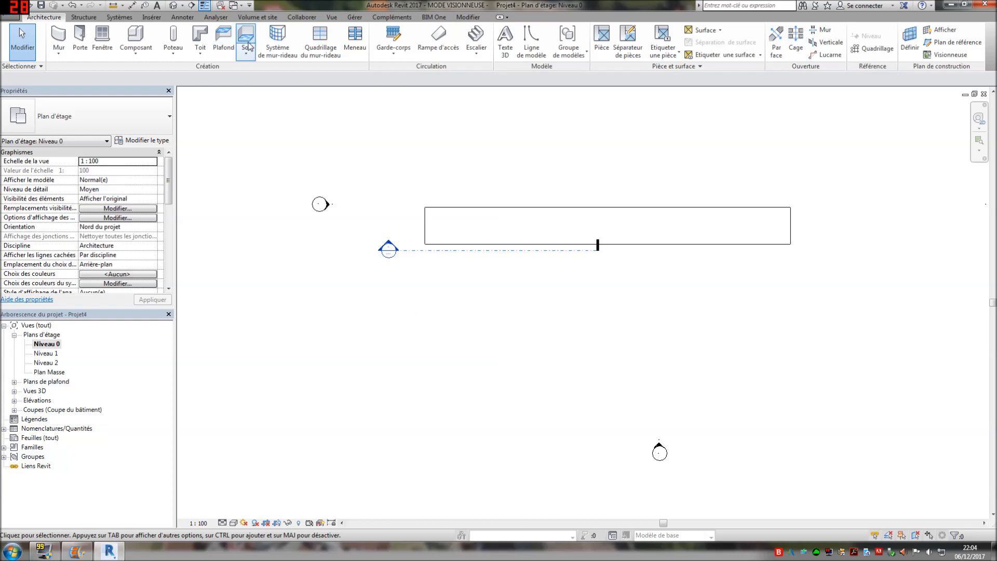
pyautogui.click(246, 41)
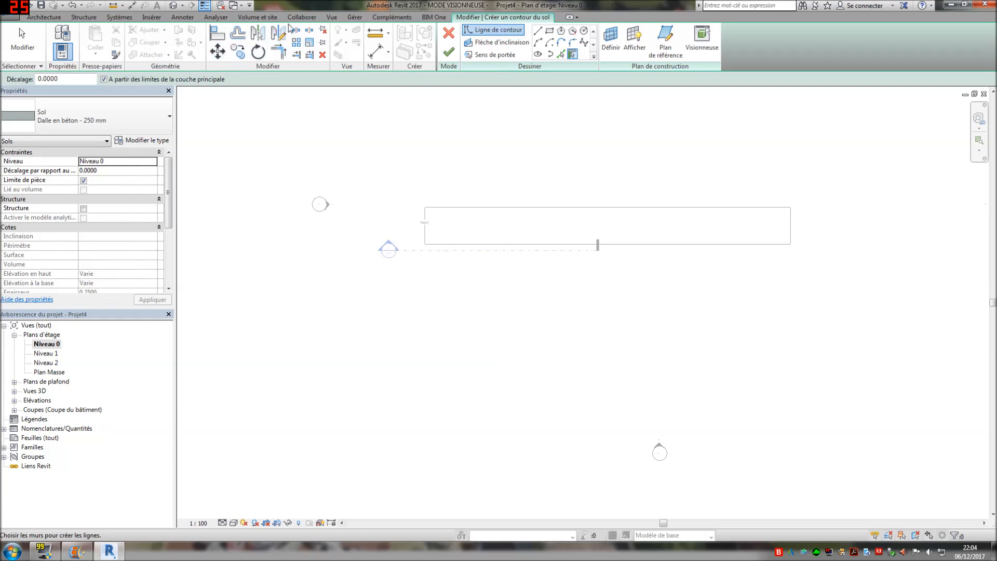
pyautogui.click(550, 31)
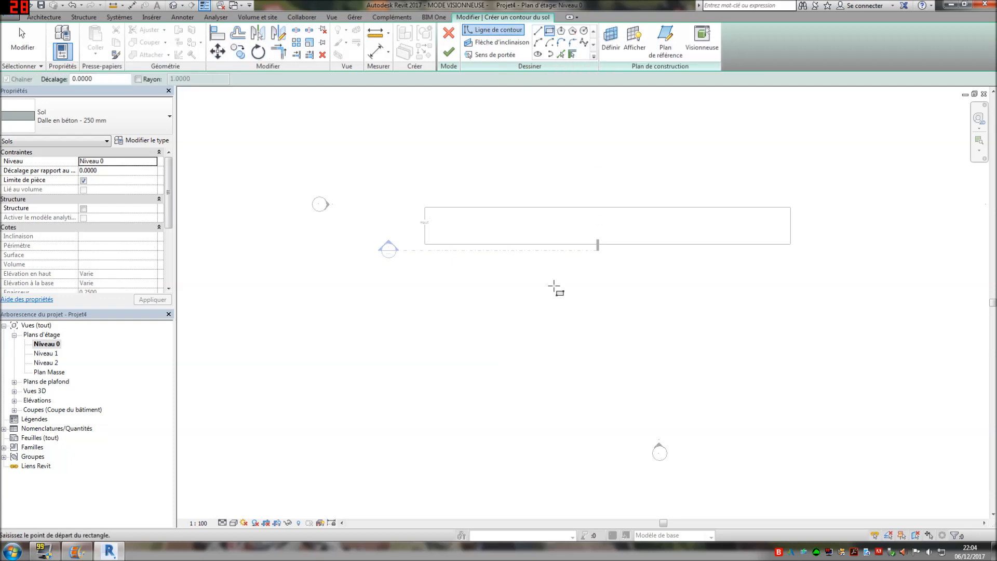
pyautogui.click(426, 282)
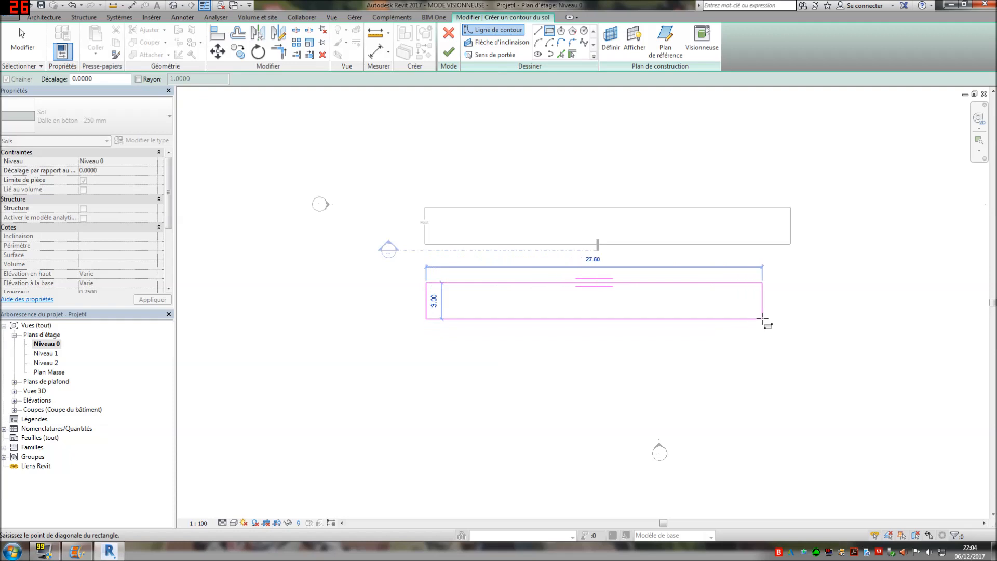
pyautogui.click(762, 317)
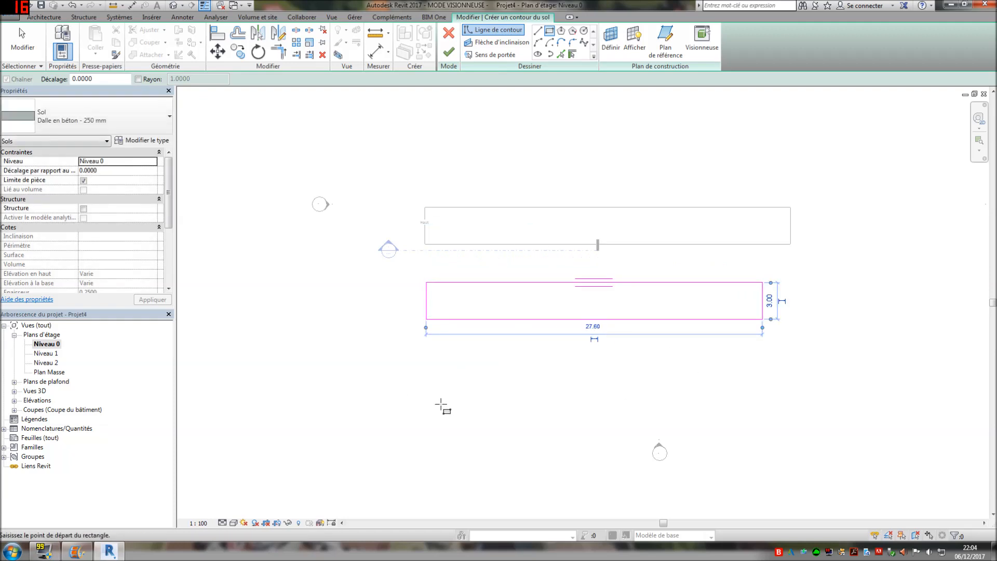
pyautogui.press('Escape')
pyautogui.press('Escape')
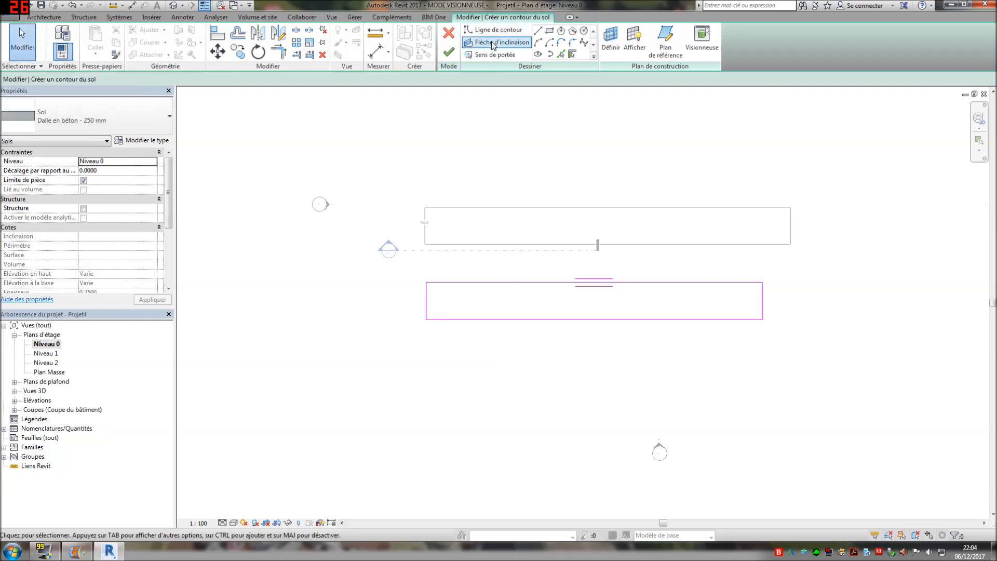
# Step: Draw a slope arrow through the floor sketch from the midpoint of its right short edge to the midpoint of its left short edge
pyautogui.click(492, 44)
pyautogui.click(762, 301)
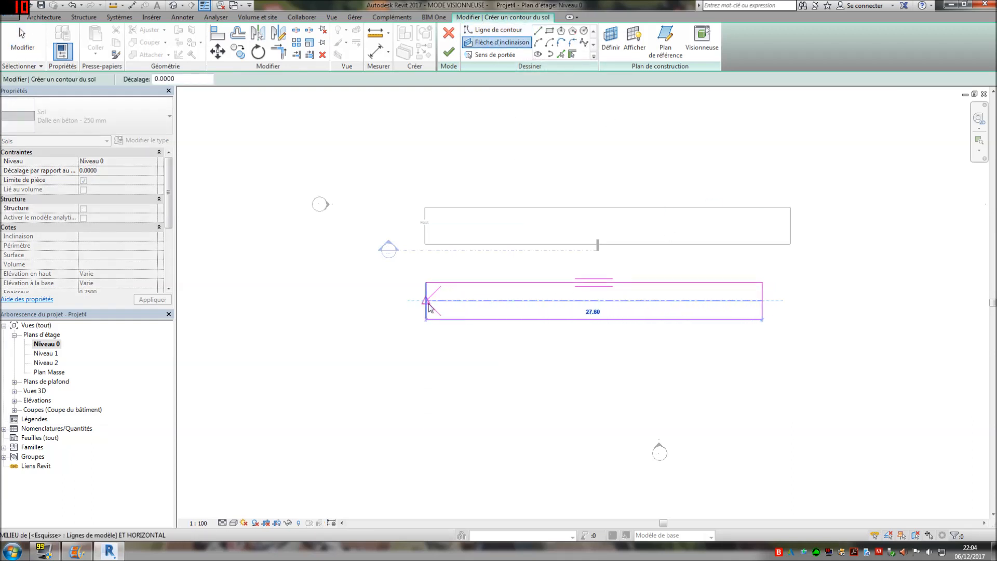
pyautogui.click(428, 301)
pyautogui.press('Escape')
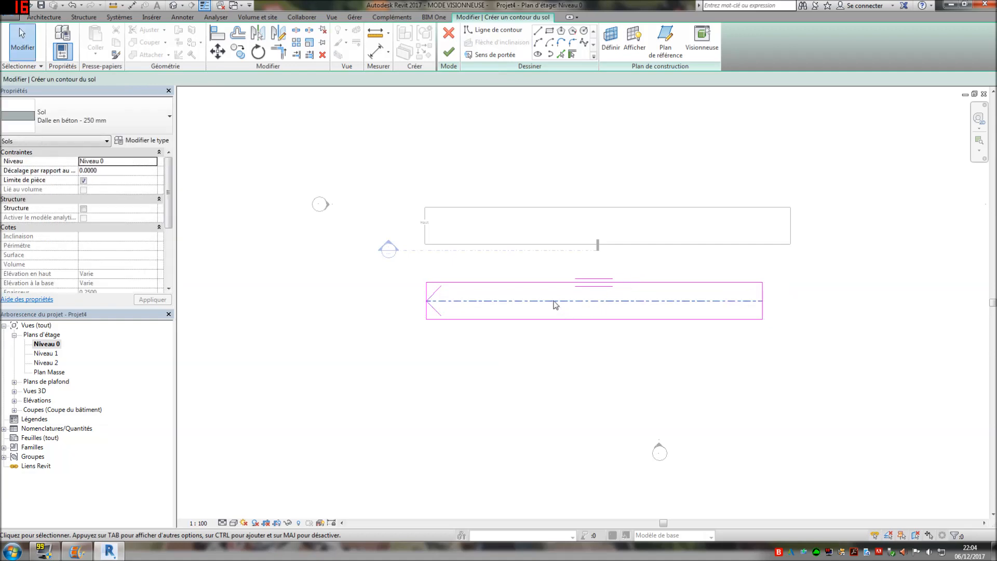
# Step: Set the slope arrow's tail height offset to 1 m and finish the floor sketch
pyautogui.click(435, 304)
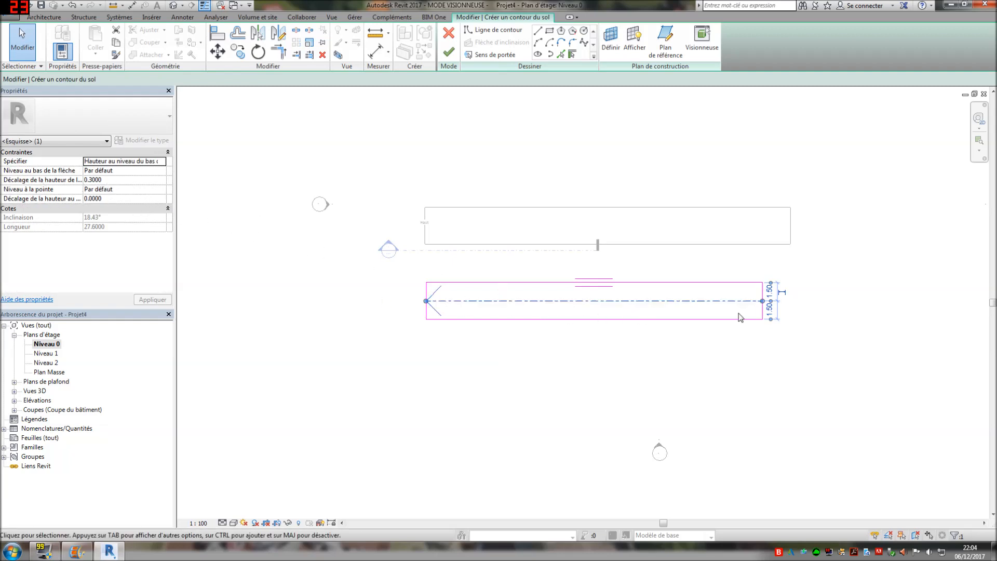
pyautogui.click(139, 179)
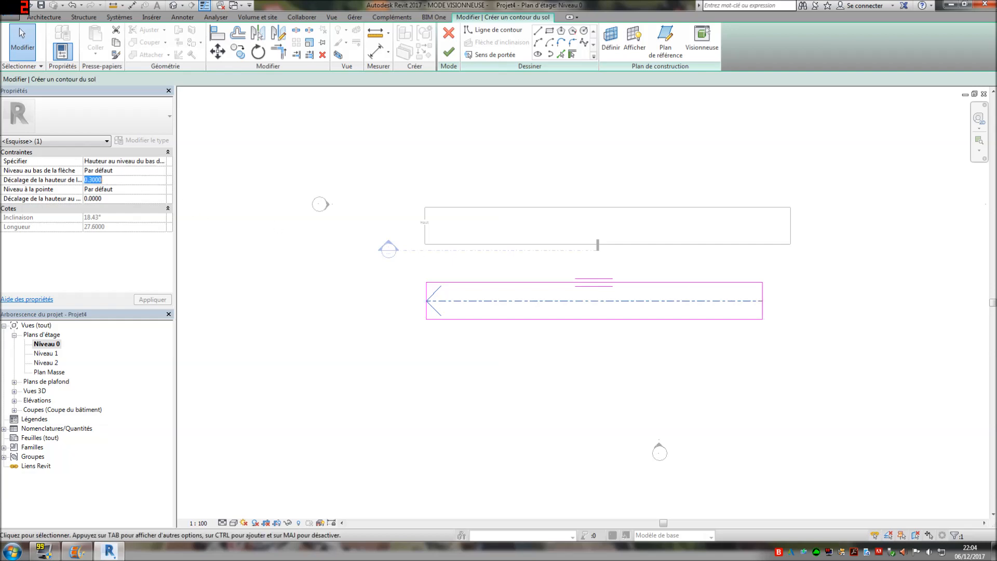
pyautogui.write('1')
pyautogui.press('Return')
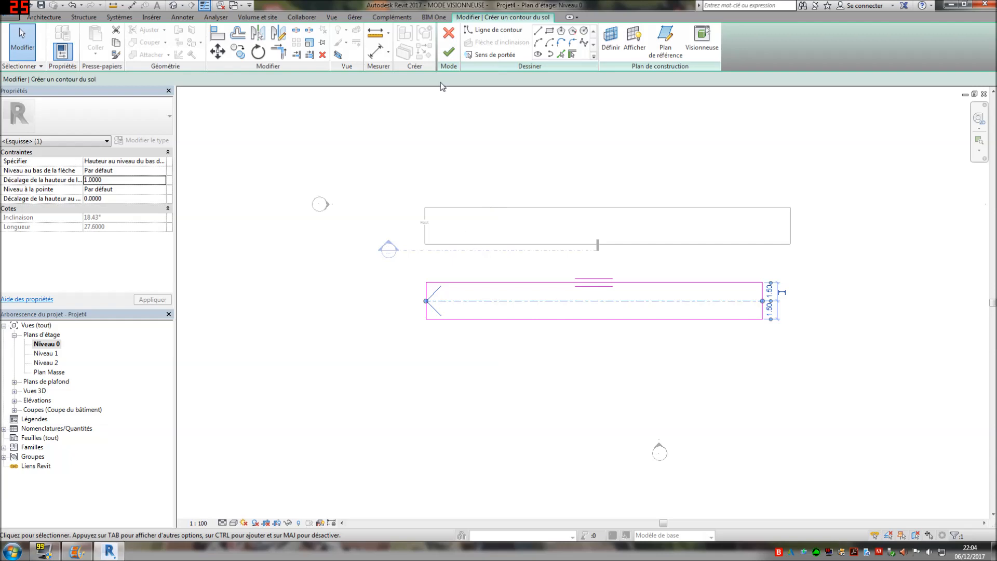
pyautogui.click(449, 52)
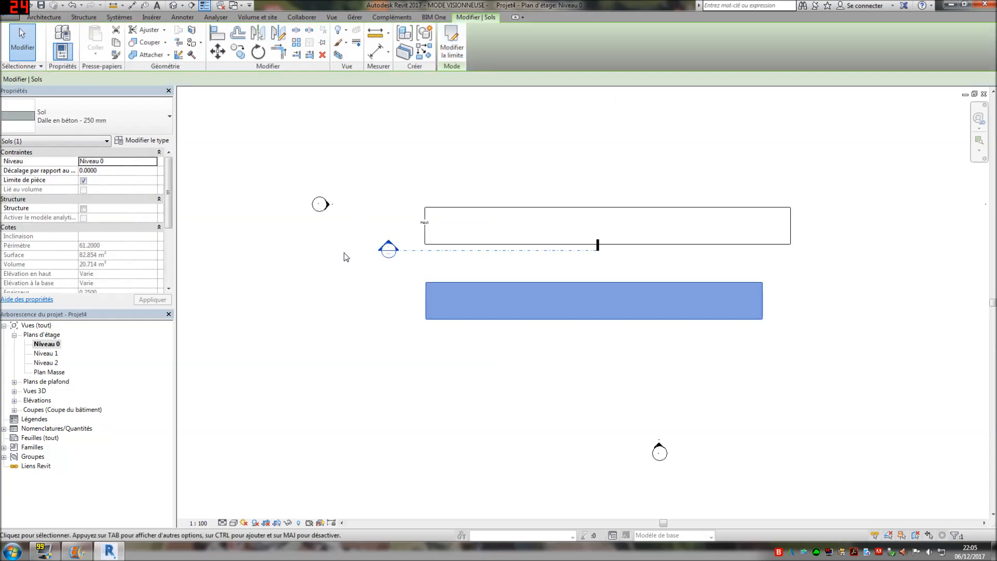
pyautogui.click(327, 312)
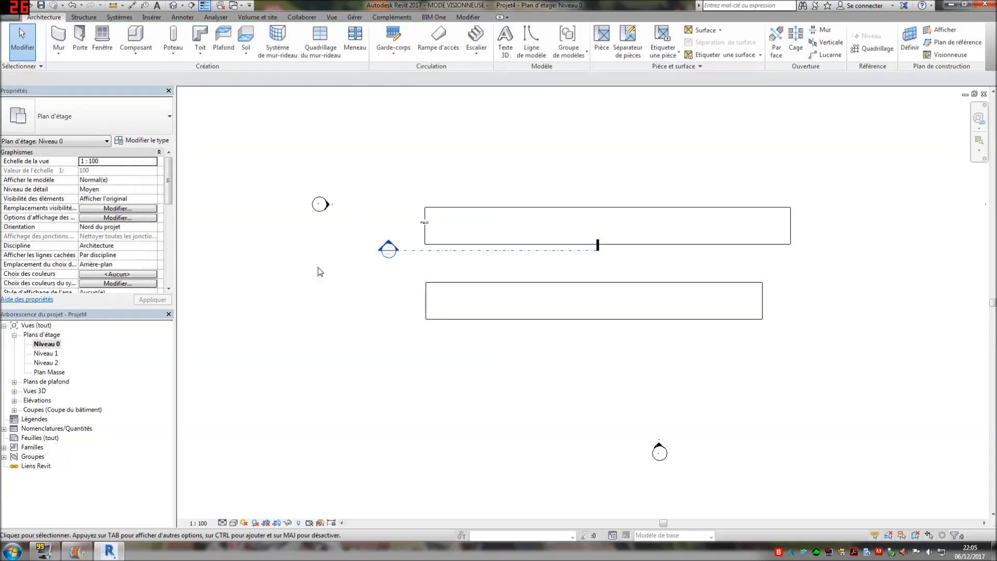
# Step: Create a section lengthwise beside the sloped floor, looking towards it and running past both ends, and open its view
pyautogui.click(192, 5)
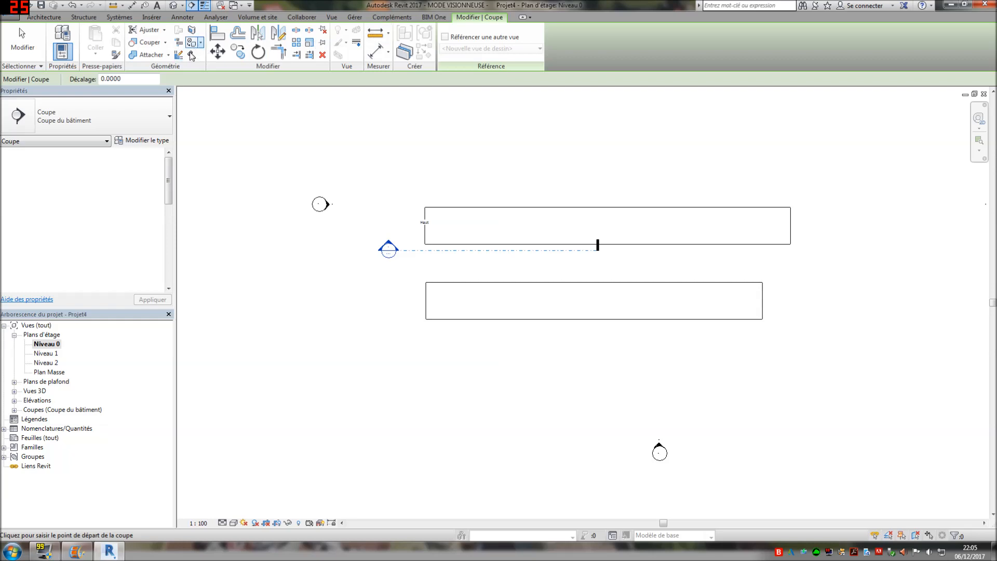
pyautogui.click(401, 342)
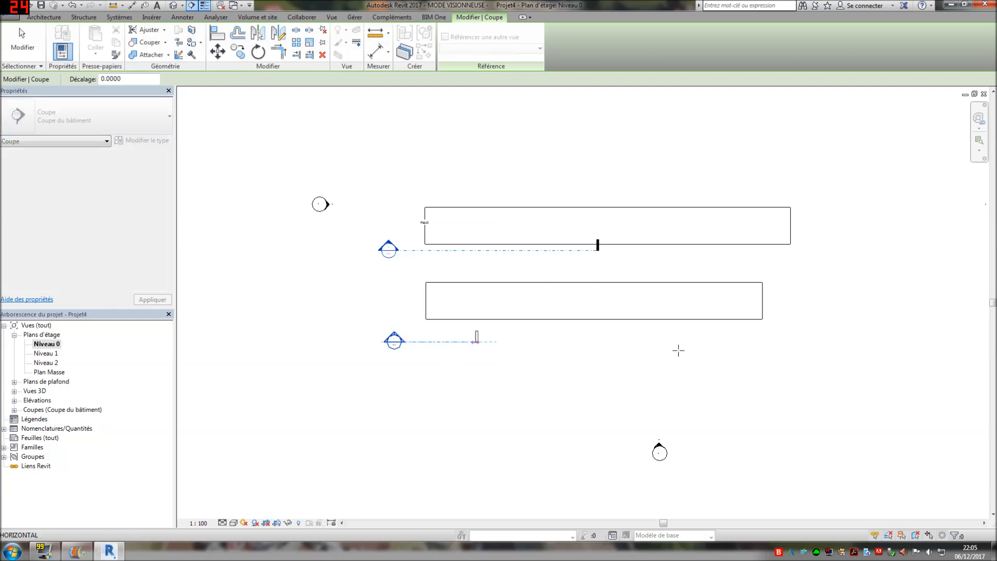
pyautogui.click(811, 342)
pyautogui.rightClick(786, 342)
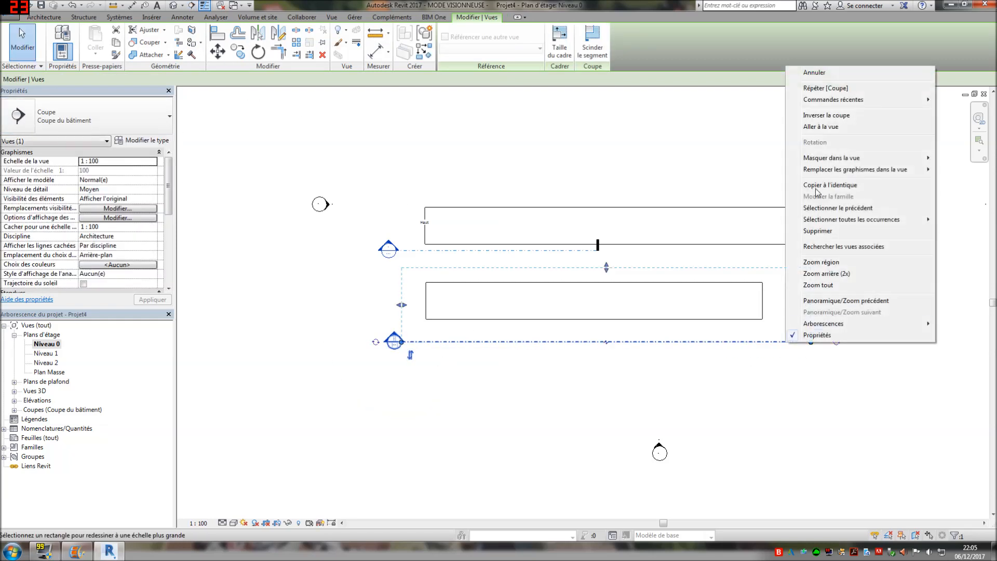
pyautogui.click(806, 131)
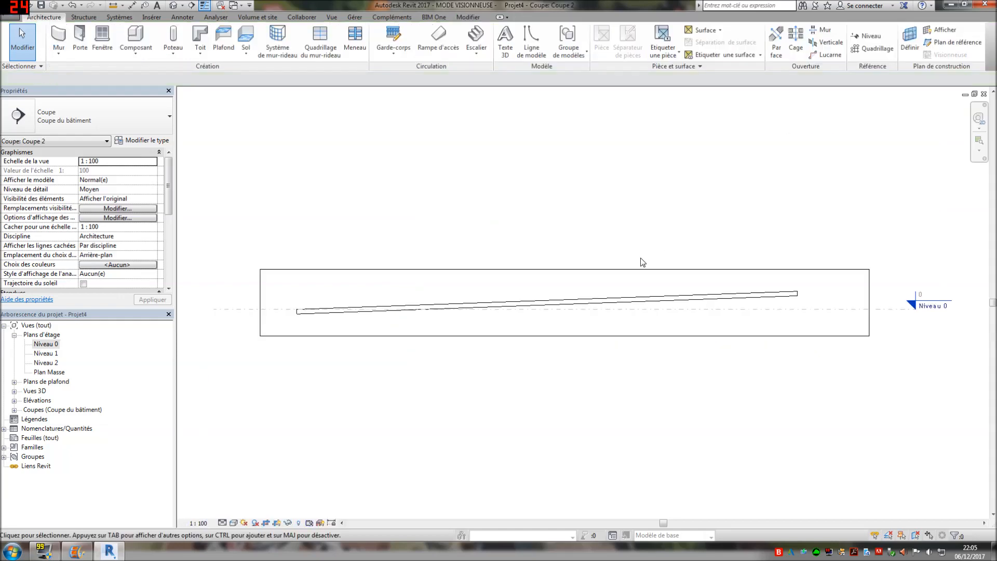
# Step: Measure the vertical height from the top of the sloped floor's raised end down to Niveau 0
pyautogui.click(784, 294)
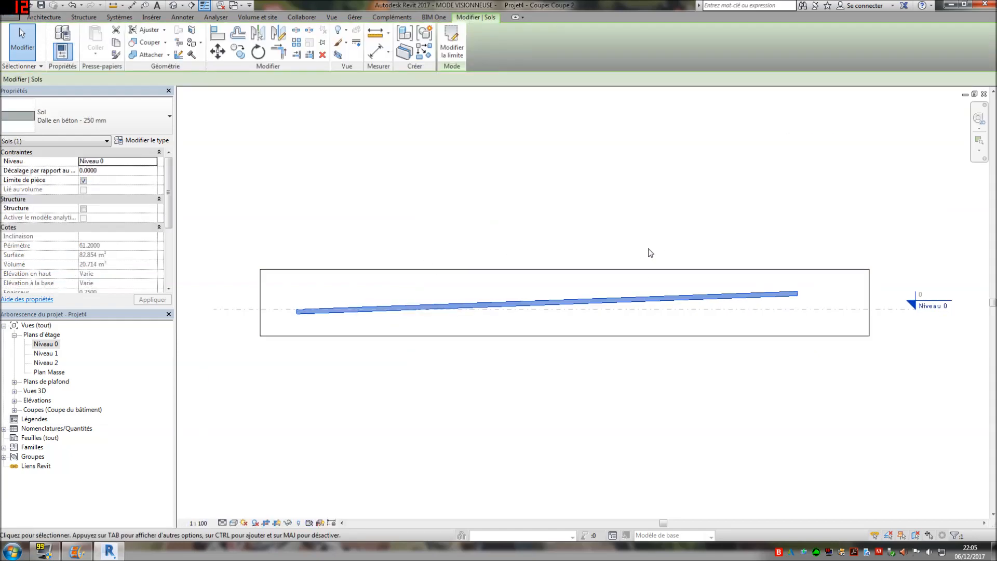
pyautogui.click(376, 35)
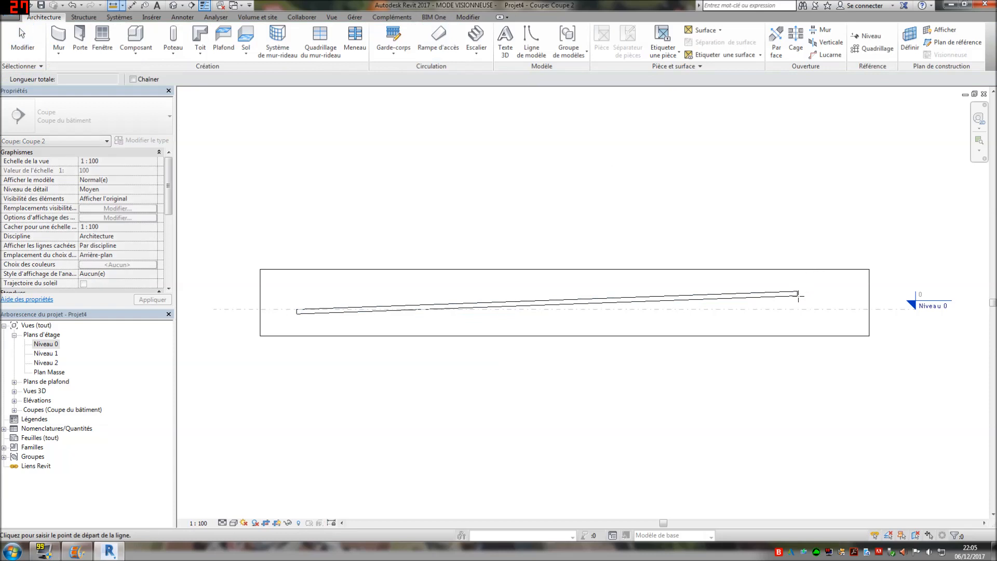
pyautogui.scroll(2, 797, 291)
pyautogui.click(798, 289)
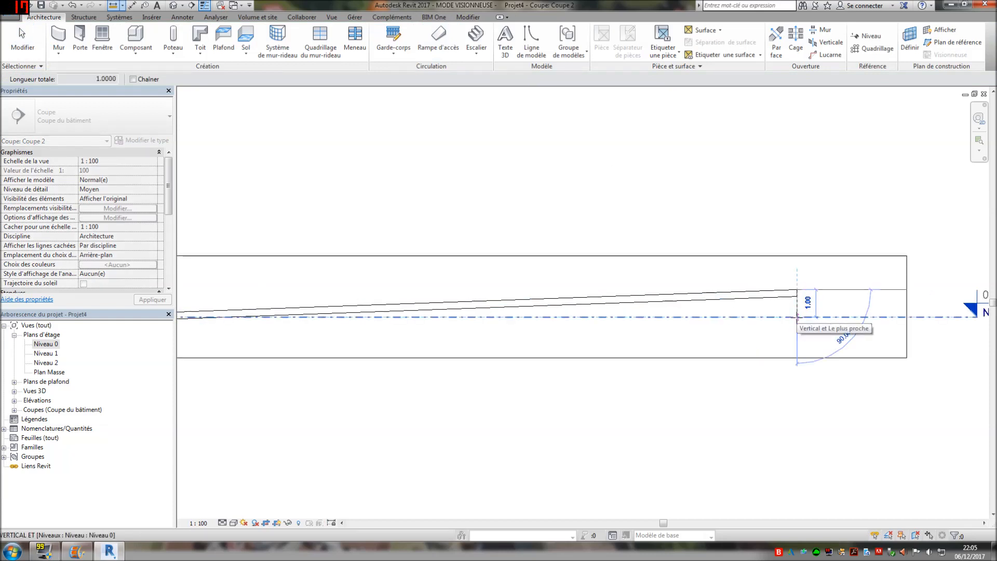
pyautogui.scroll(-4, 798, 316)
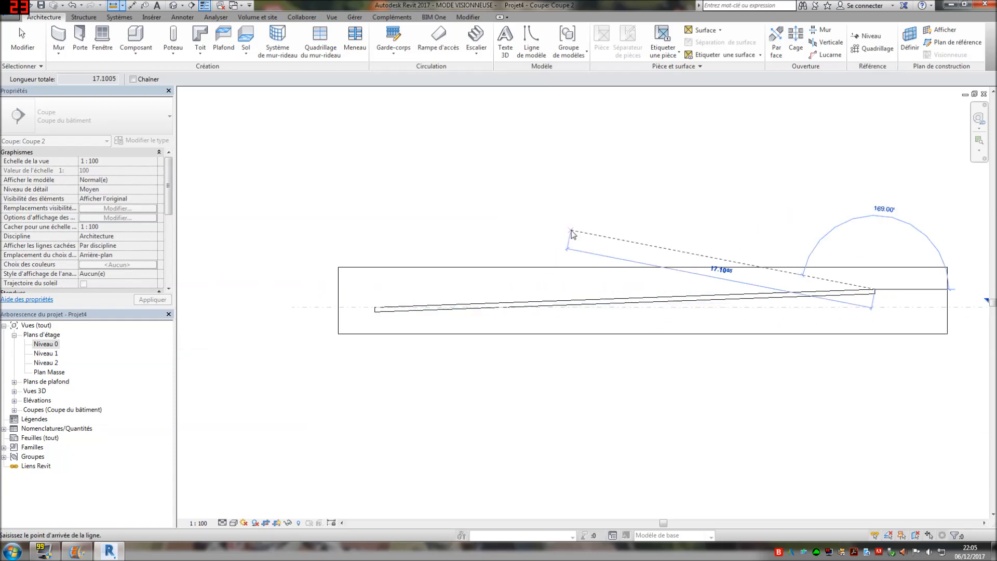
pyautogui.press('F1')
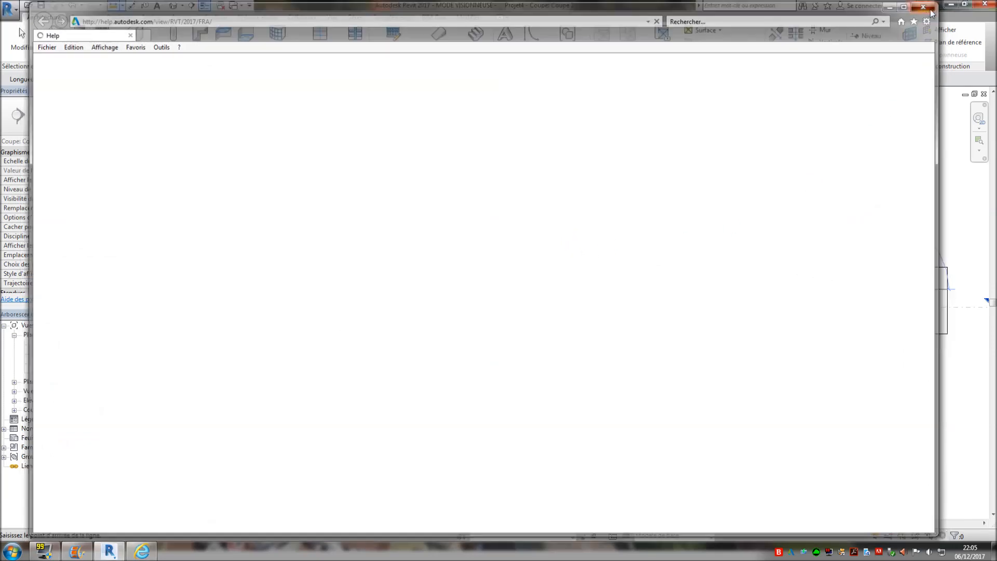
pyautogui.click(929, 5)
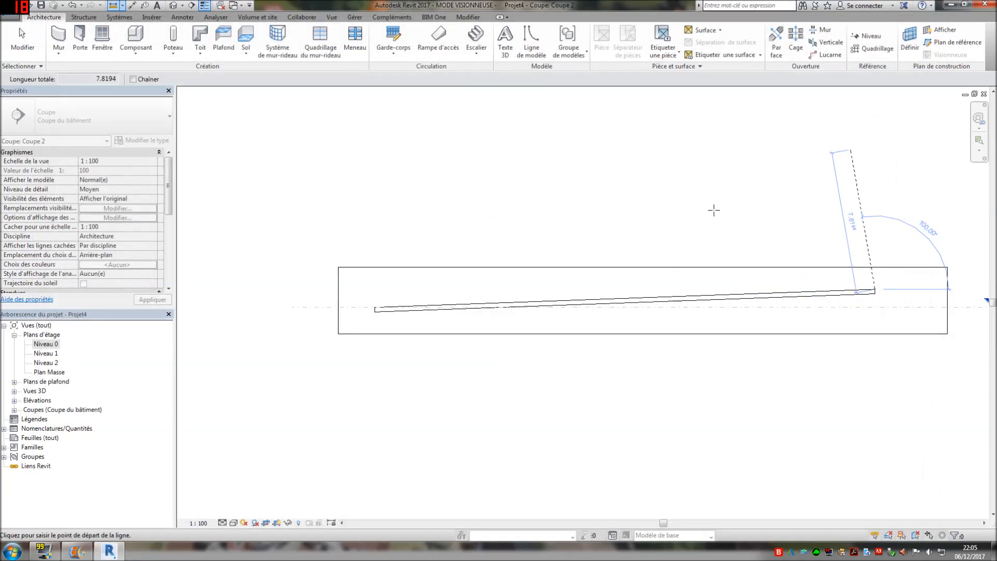
# Step: Leave the measuring command and open the Niveau 0 floor plan
pyautogui.click(457, 379)
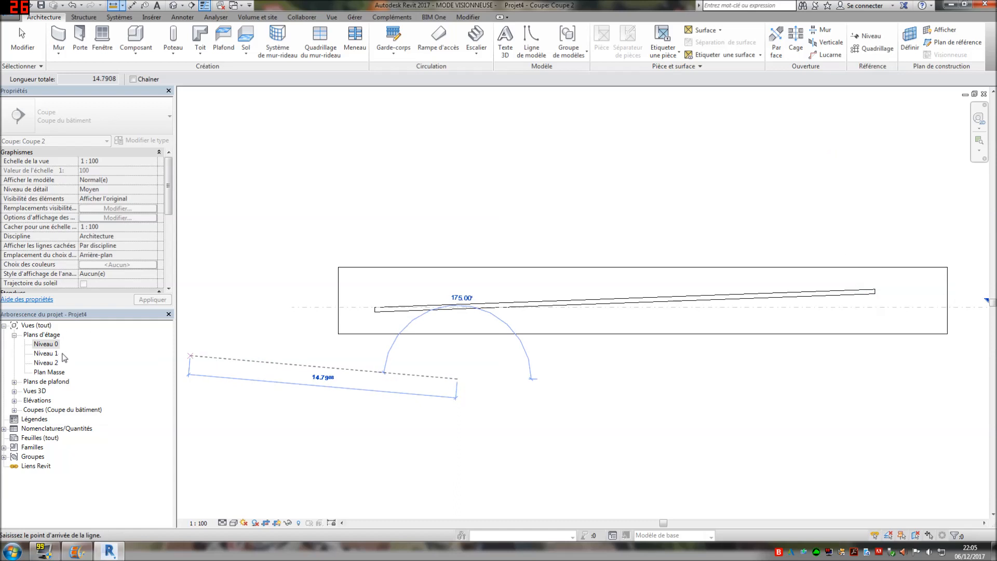
pyautogui.press('Escape')
pyautogui.press('Escape')
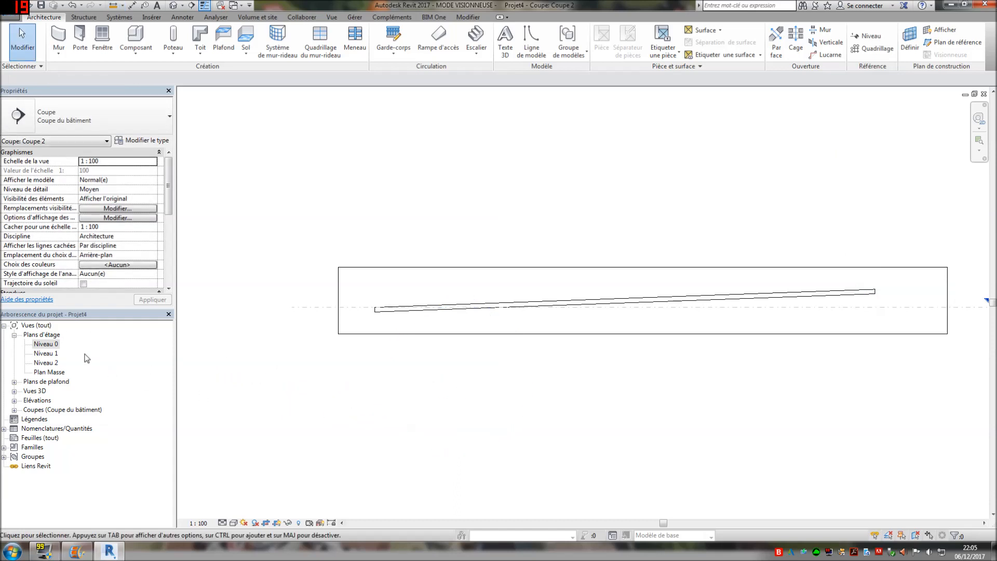
pyautogui.doubleClick(53, 345)
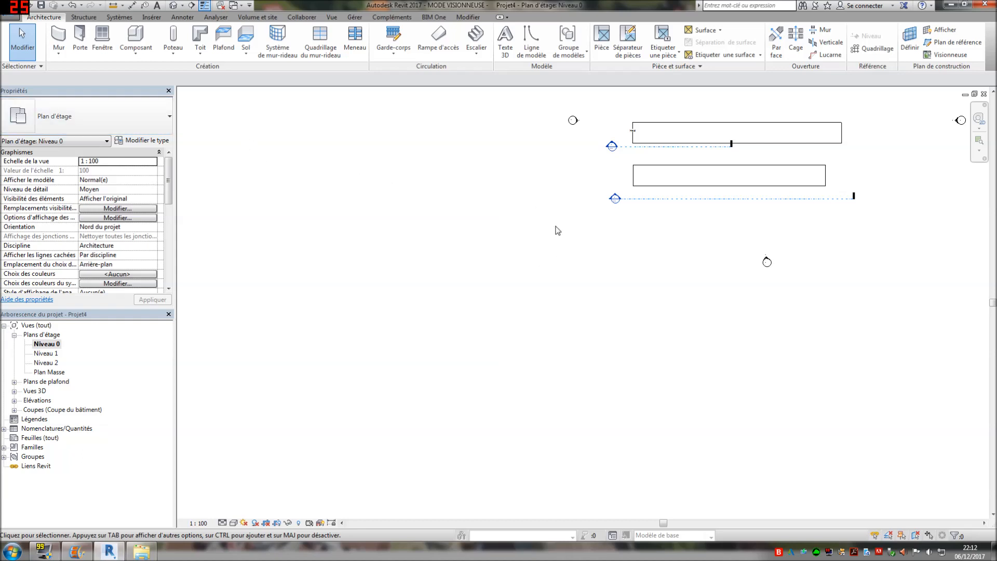
# Step: Create a rectangular architectural floor about 19.1 by 10.1 m on Niveau 0, in the empty area below and left of the existing ramps
pyautogui.click(246, 50)
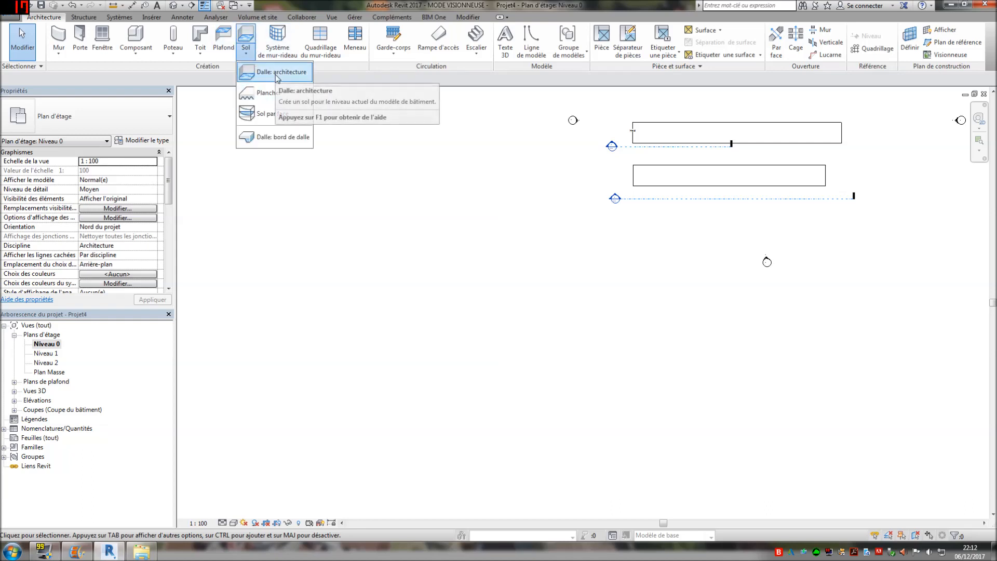
pyautogui.click(277, 78)
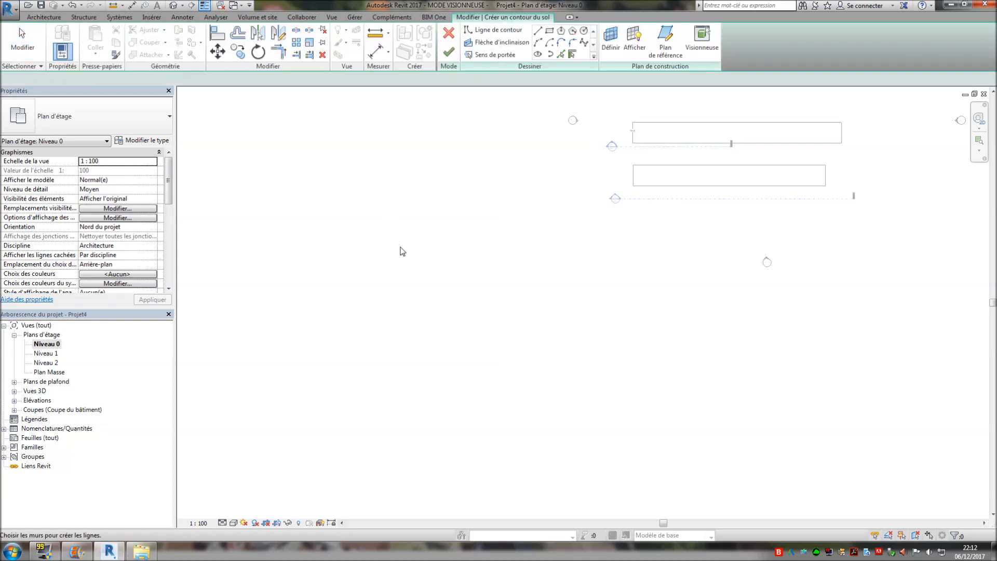
pyautogui.click(549, 30)
pyautogui.click(346, 248)
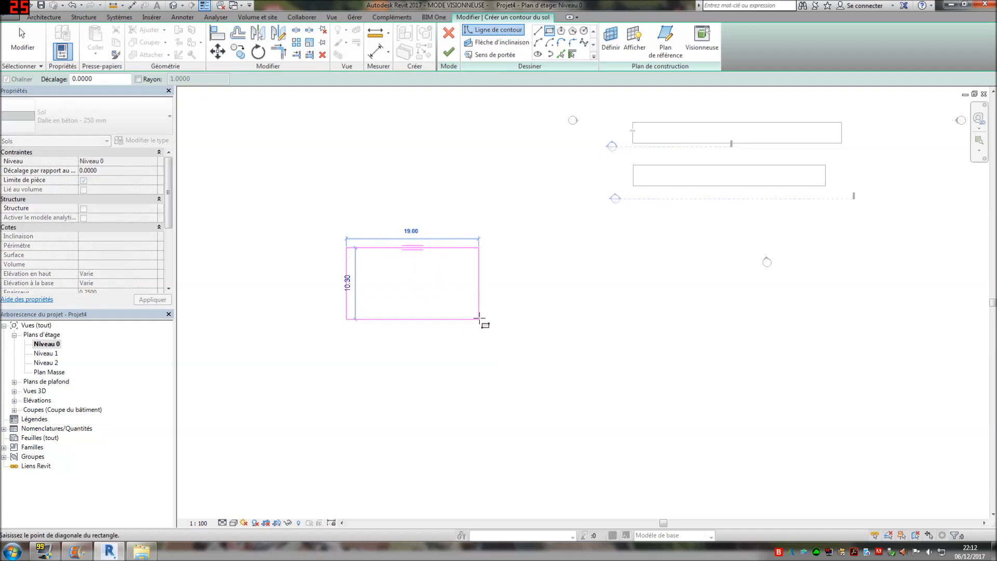
pyautogui.click(479, 318)
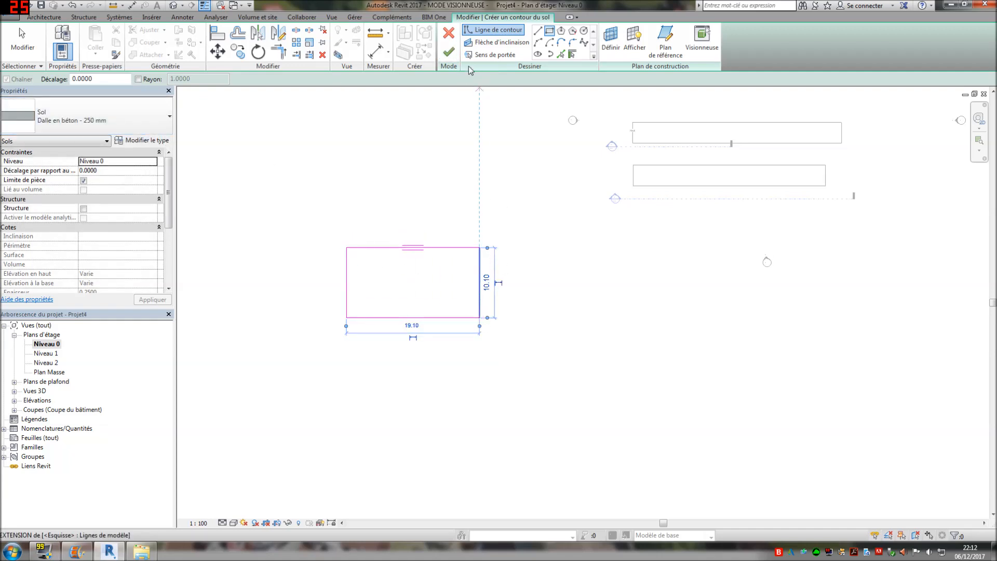
pyautogui.click(449, 52)
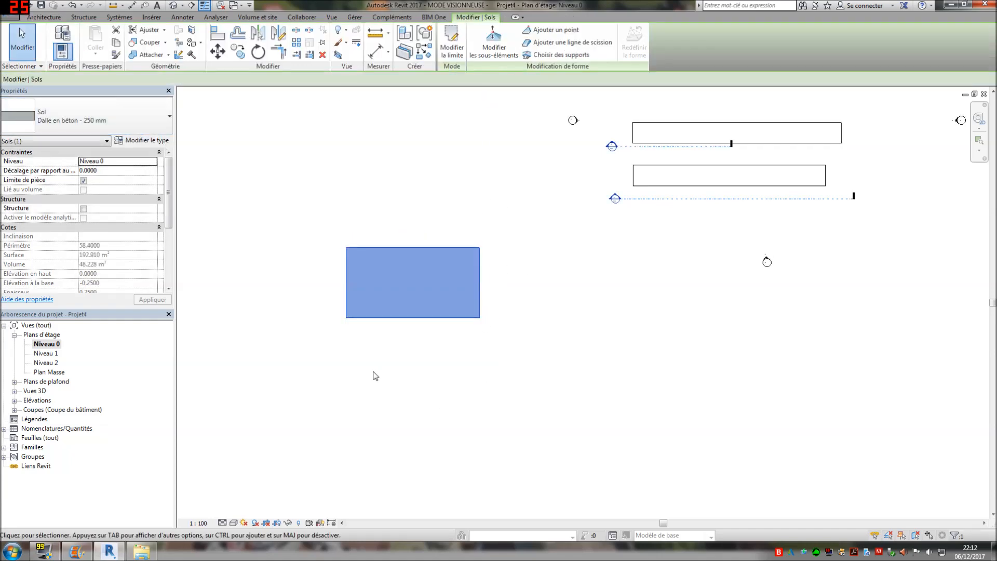
pyautogui.click(431, 393)
# Step: Create a rectangular architectural floor on Niveau 1 by tracing the corners of the floor below
pyautogui.doubleClick(54, 353)
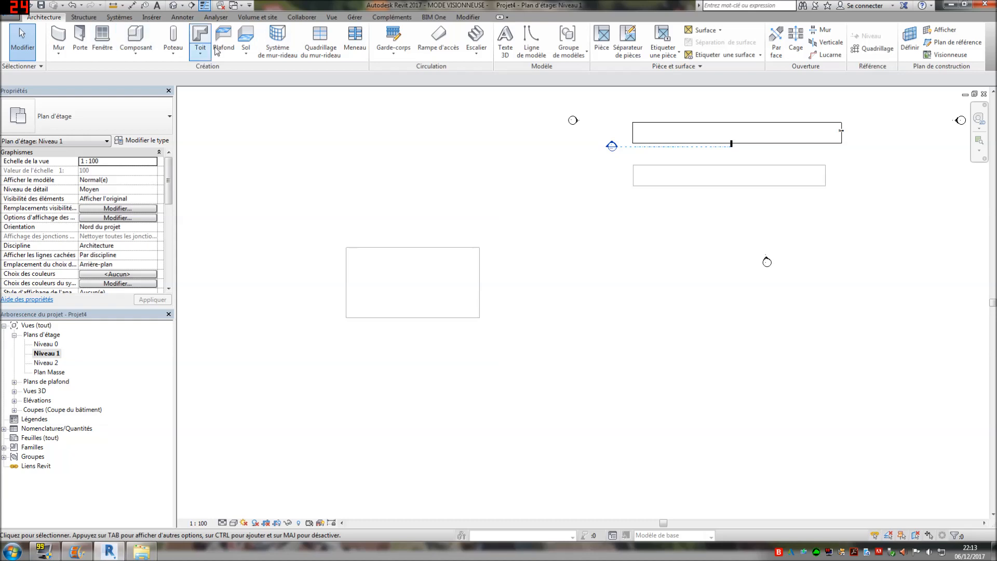
pyautogui.click(246, 38)
pyautogui.click(550, 31)
pyautogui.click(346, 317)
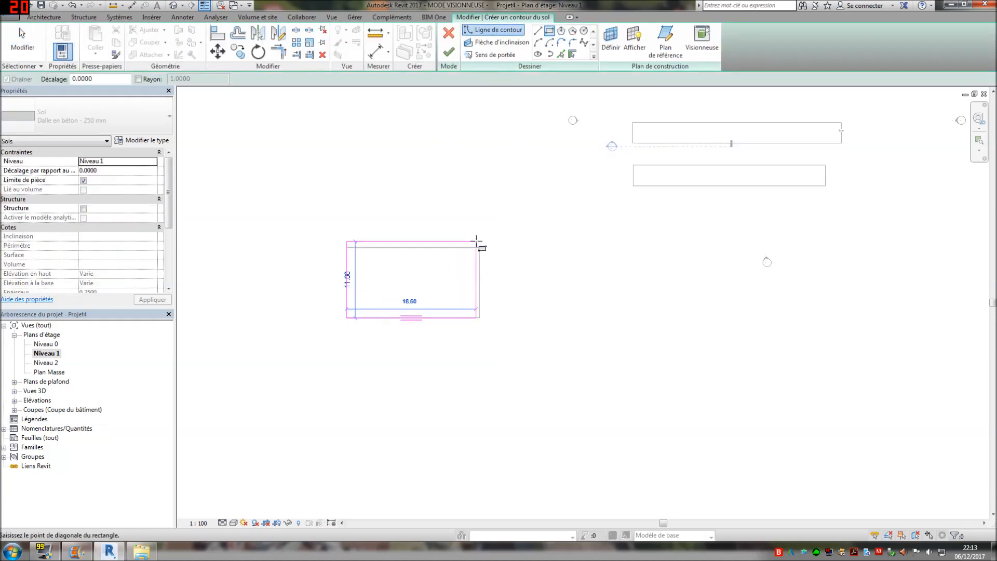
pyautogui.click(480, 247)
pyautogui.click(448, 54)
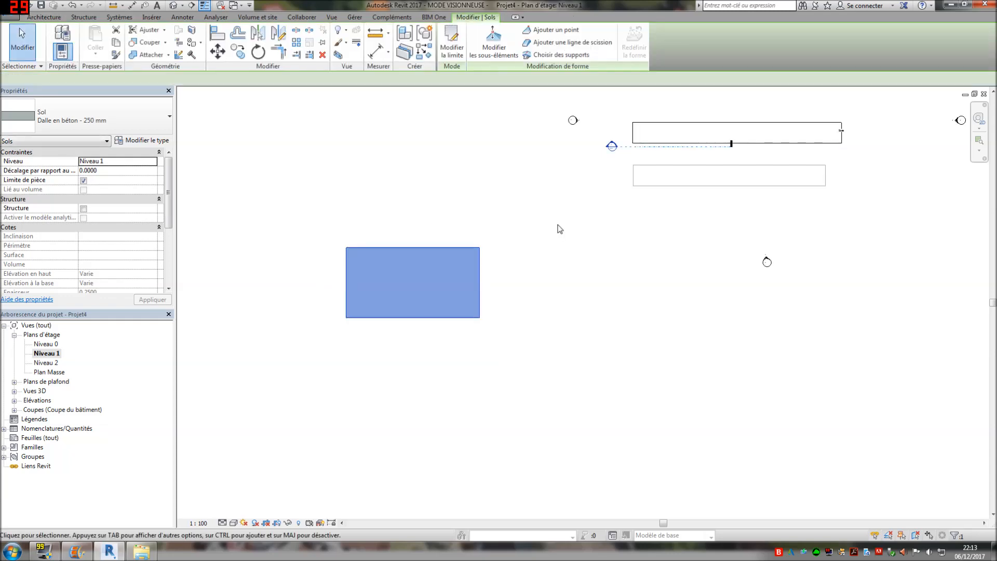
# Step: Examine the two stacked floors in the default 3D view
pyautogui.click(173, 5)
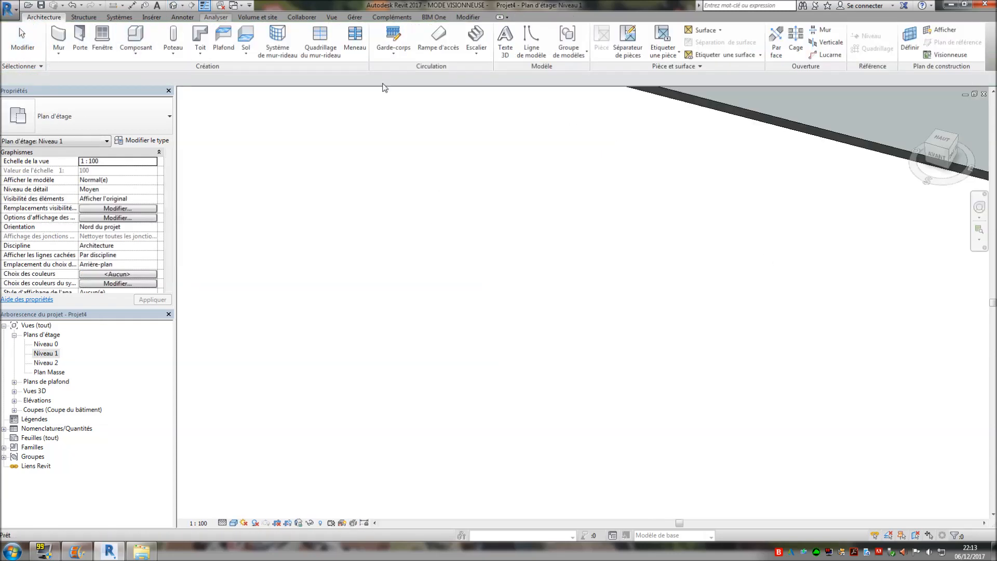
pyautogui.scroll(-1, 599, 329)
pyautogui.moveTo(391, 340); pyautogui.dragTo(586, 347, button='middle')
pyautogui.scroll(1, 390, 351)
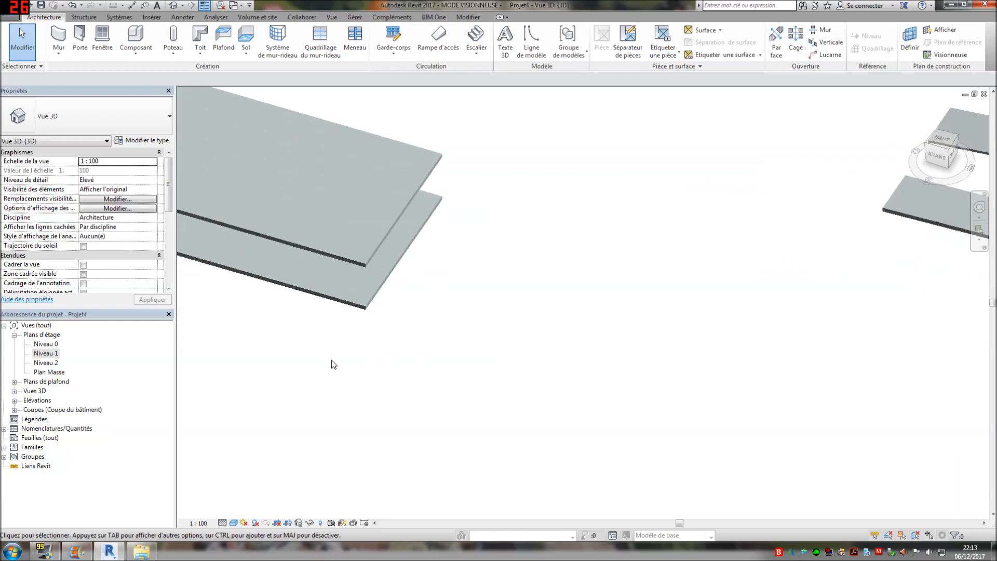
# Step: Begin an access ramp on the Niveau 0 plan with the type Rampe d'accès Béton - 150 mm - 10%
pyautogui.doubleClick(55, 344)
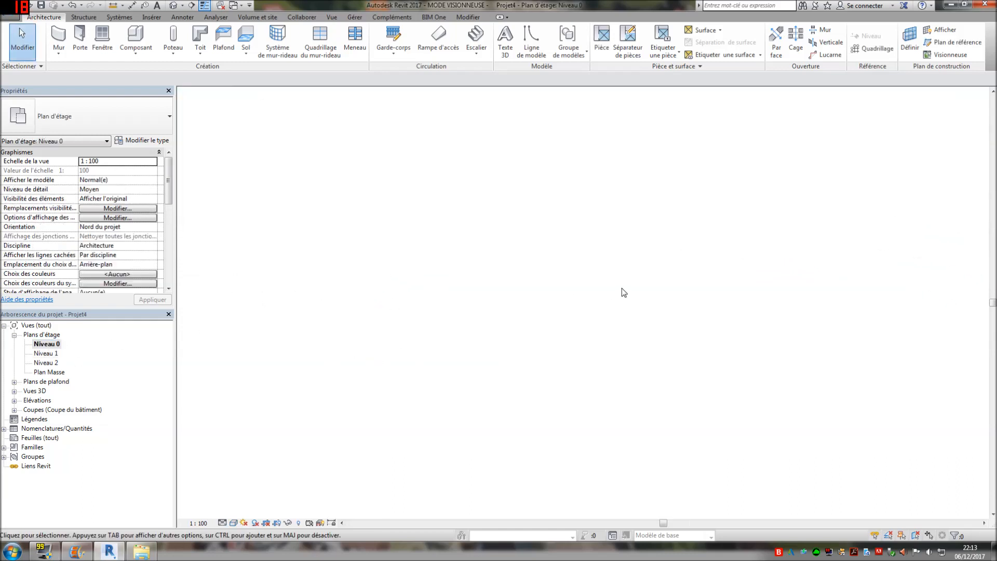
pyautogui.click(438, 38)
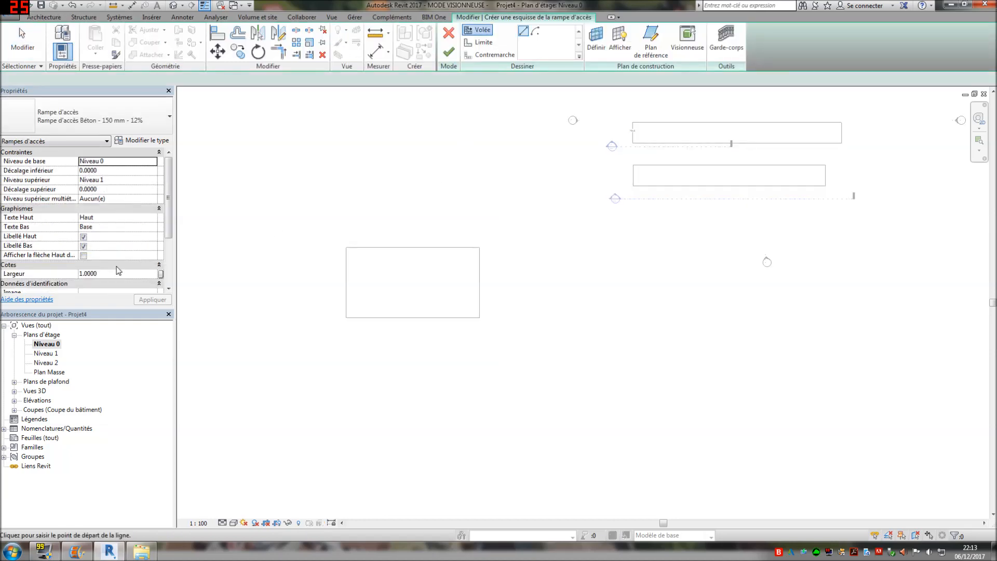
pyautogui.click(147, 140)
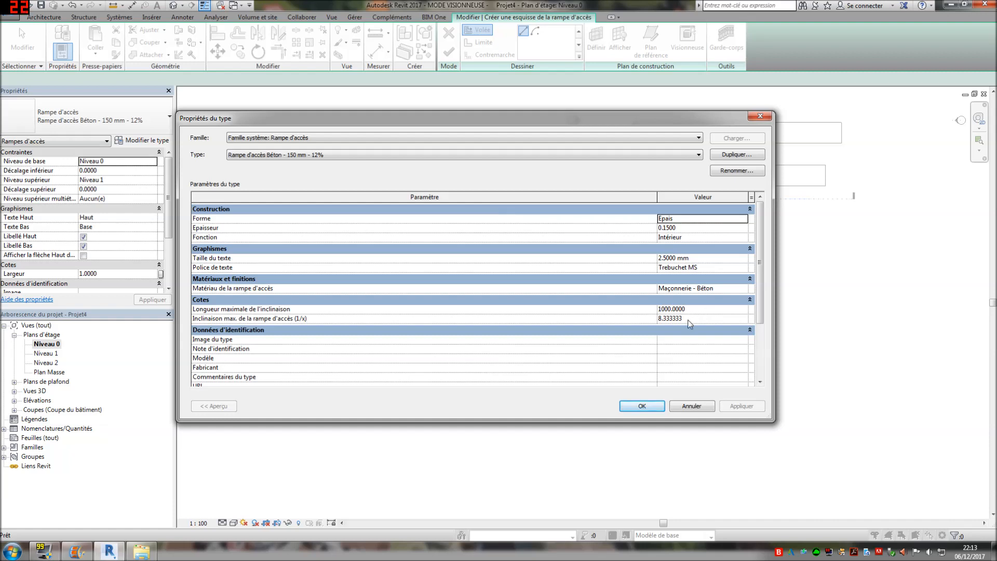
pyautogui.click(460, 155)
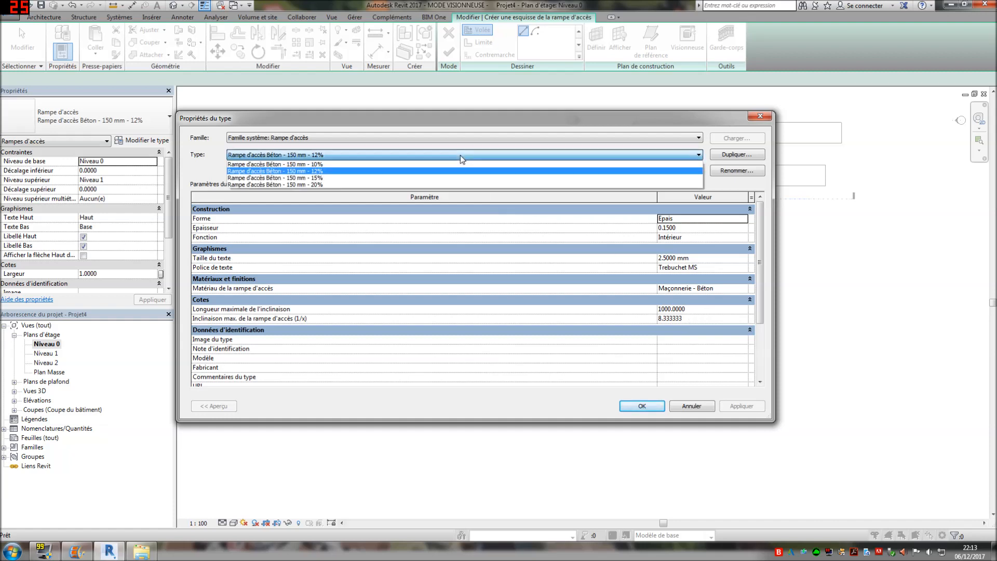
pyautogui.click(370, 168)
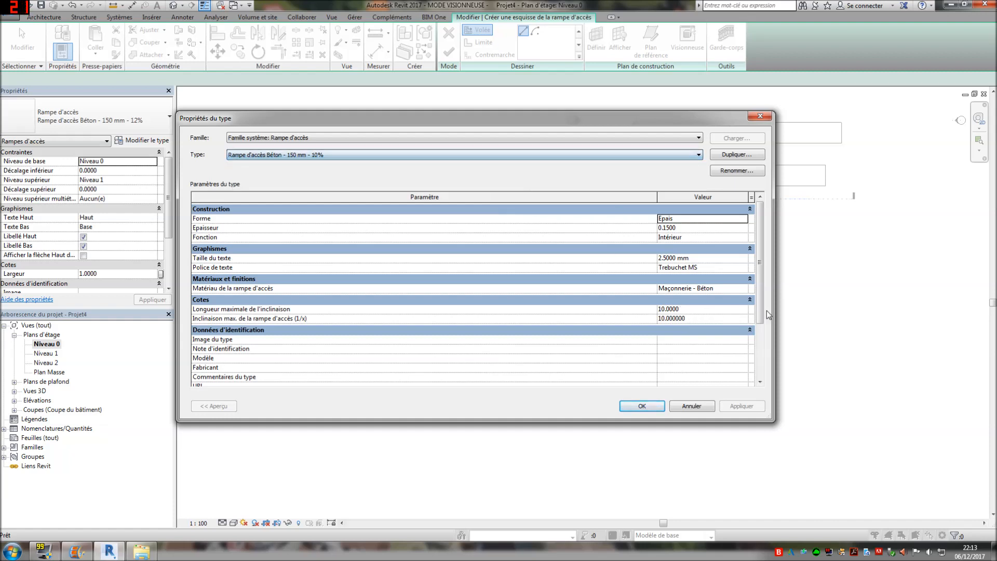
pyautogui.click(643, 406)
# Step: Sketch an arc ramp run with a 5 m radius and about 115° sweep, ending over the rectangular floor's right edge
pyautogui.click(536, 32)
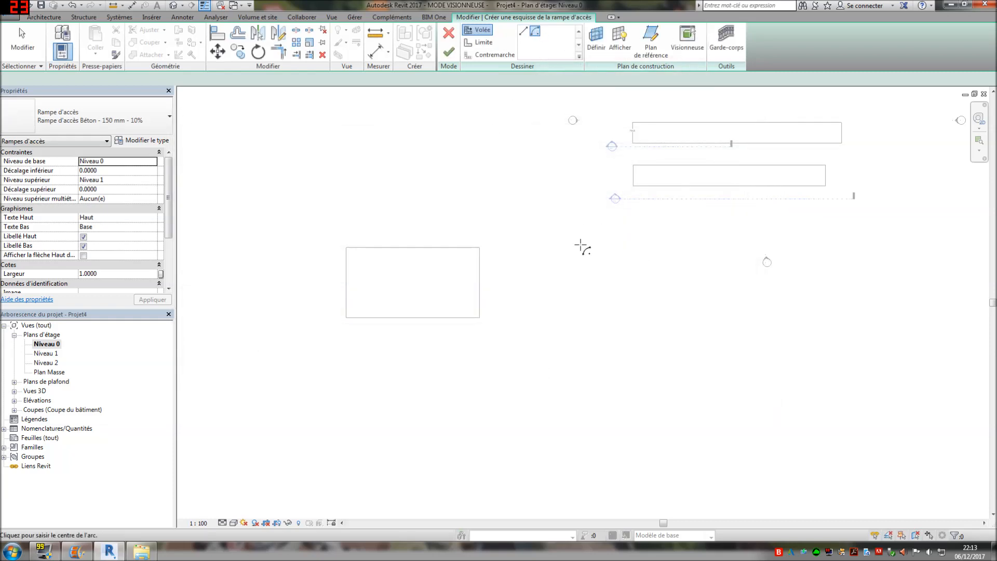
pyautogui.scroll(1, 497, 281)
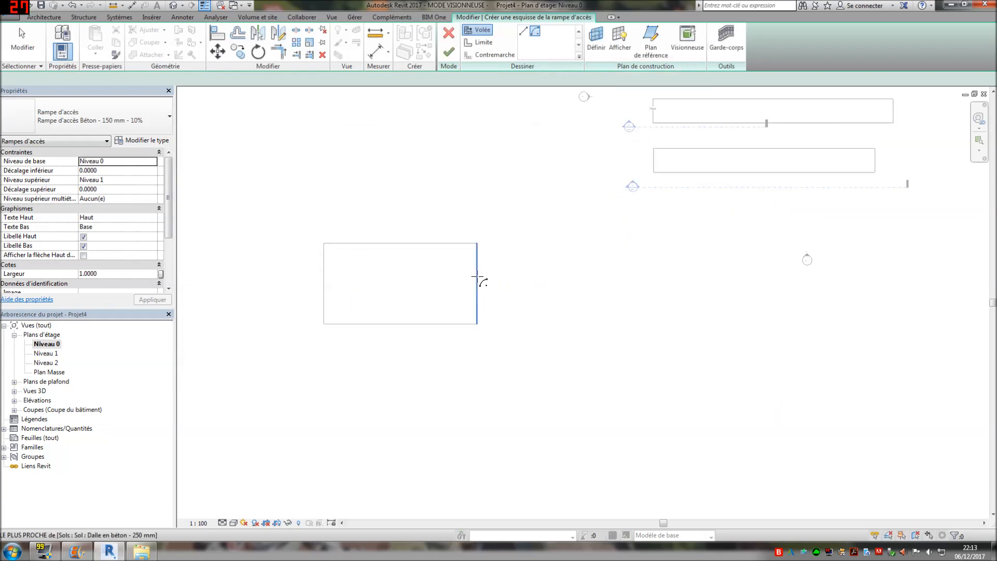
pyautogui.click(500, 283)
pyautogui.click(469, 297)
pyautogui.scroll(1, 533, 269)
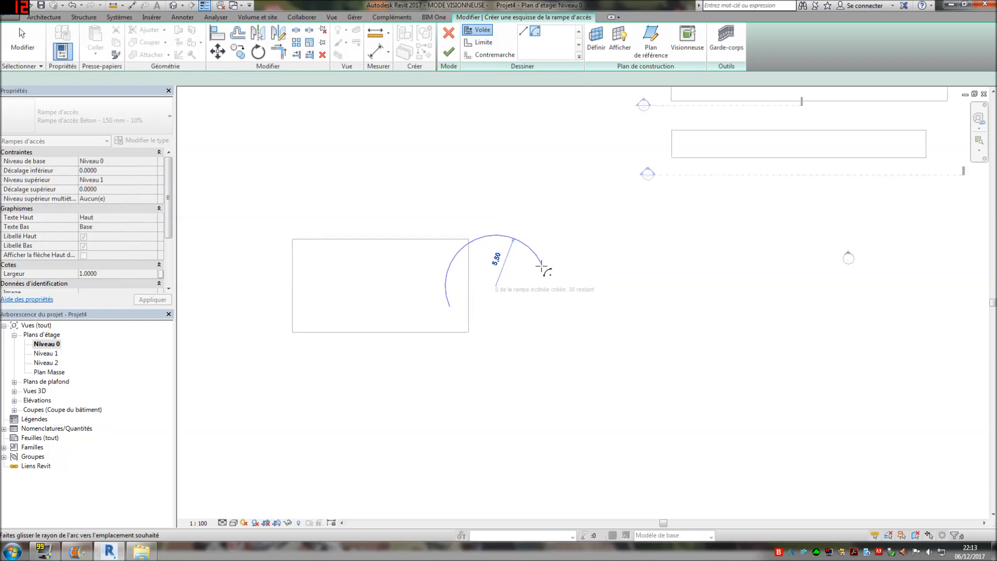
pyautogui.click(539, 268)
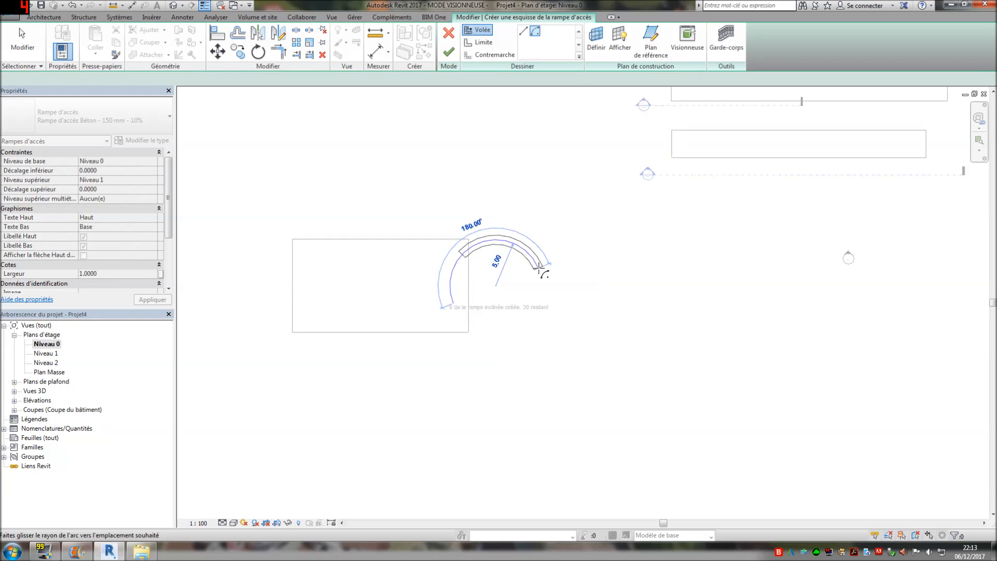
pyautogui.scroll(1, 540, 270)
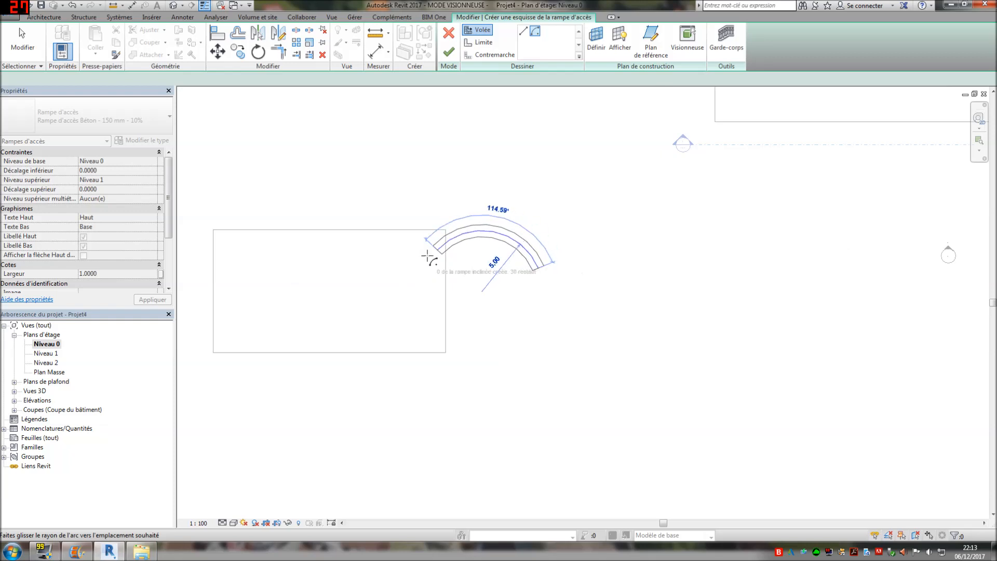
pyautogui.scroll(1, 427, 258)
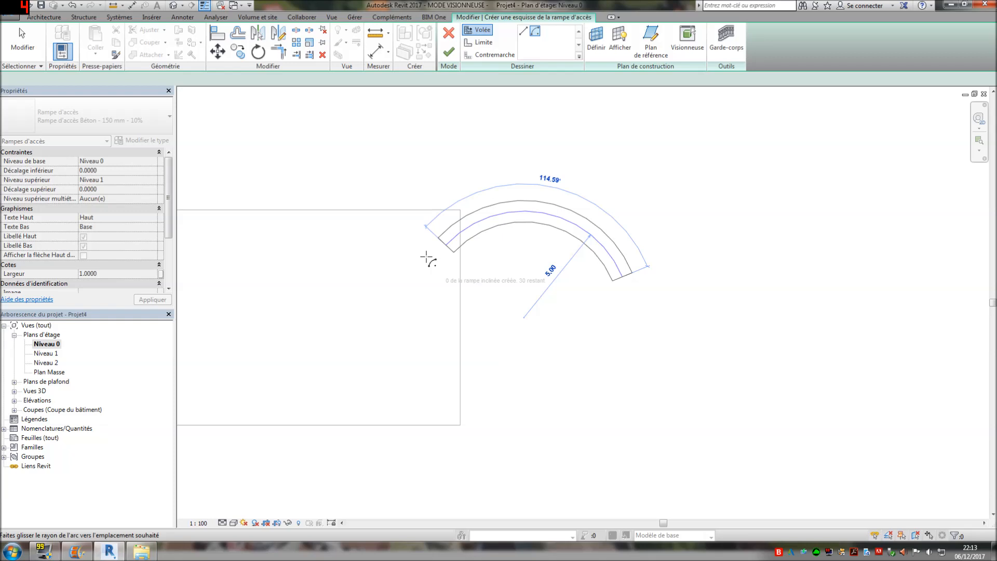
pyautogui.click(427, 257)
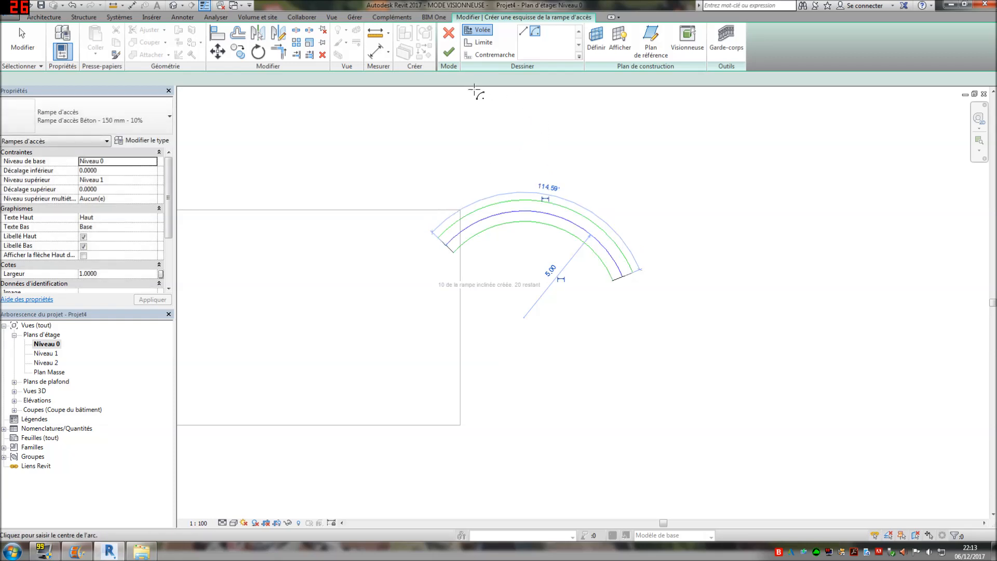
pyautogui.scroll(2, 487, 273)
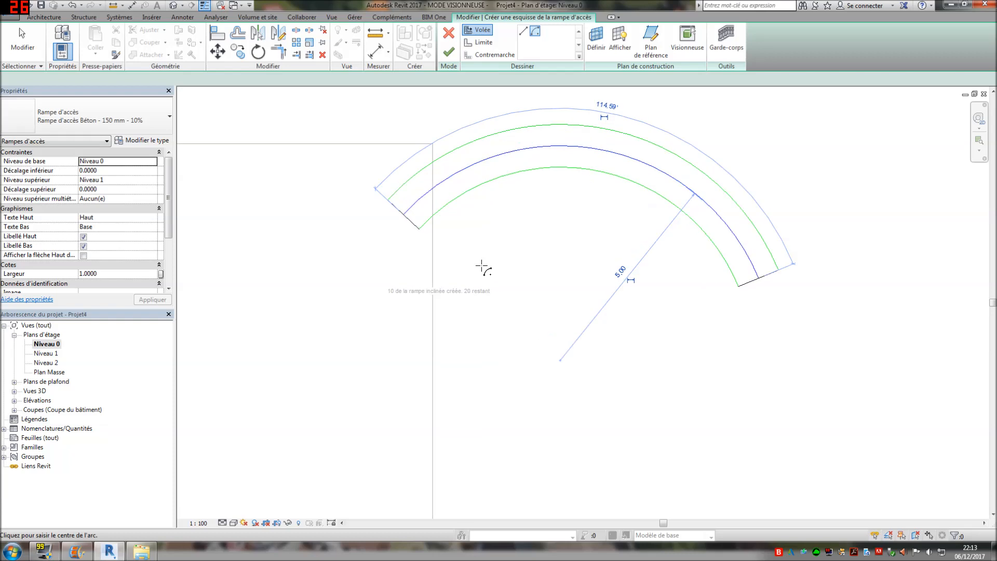
pyautogui.press('Escape')
pyautogui.press('Escape')
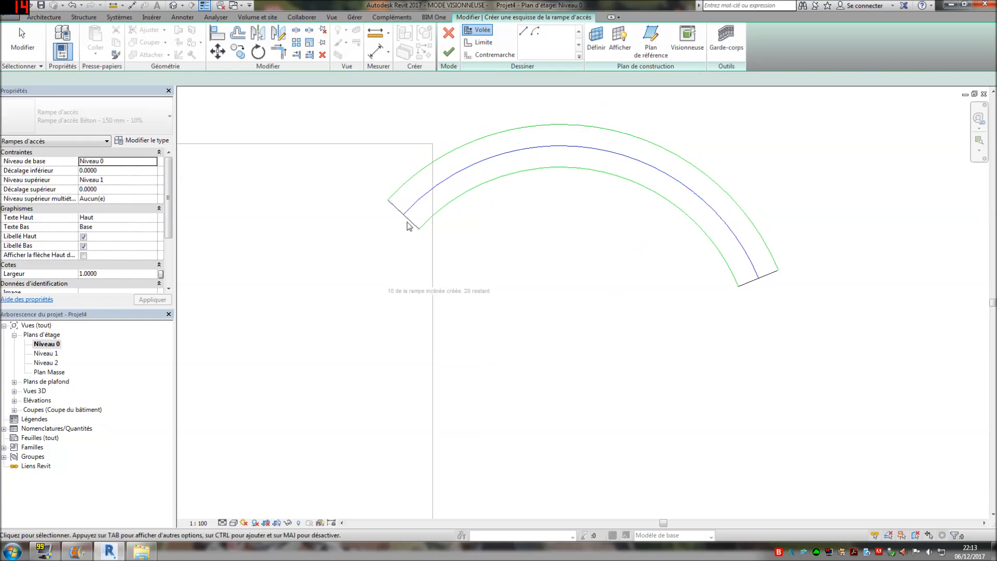
# Step: Extend the arc run's end at the floor around its circle until the run is about 29.6 m long
pyautogui.click(404, 214)
pyautogui.click(428, 194)
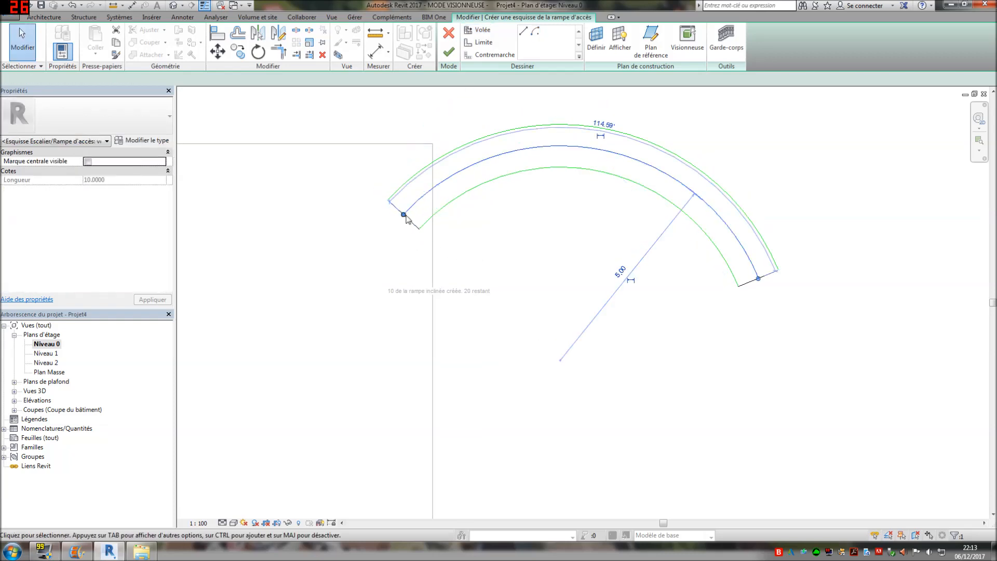
pyautogui.moveTo(404, 214)
pyautogui.mouseDown()
pyautogui.moveTo(384, 240)
pyautogui.moveTo(362, 341)
pyautogui.moveTo(379, 457)
pyautogui.moveTo(429, 519)
pyautogui.moveTo(396, 469)
pyautogui.mouseUp()
pyautogui.moveTo(470, 453); pyautogui.dragTo(453, 314, button='middle')
pyautogui.moveTo(363, 339)
pyautogui.mouseDown()
pyautogui.moveTo(597, 351)
pyautogui.moveTo(690, 345)
pyautogui.moveTo(701, 360)
pyautogui.moveTo(740, 286)
pyautogui.moveTo(751, 284)
pyautogui.moveTo(770, 199)
pyautogui.moveTo(763, 211)
pyautogui.mouseUp()
pyautogui.scroll(4, 455, 450)
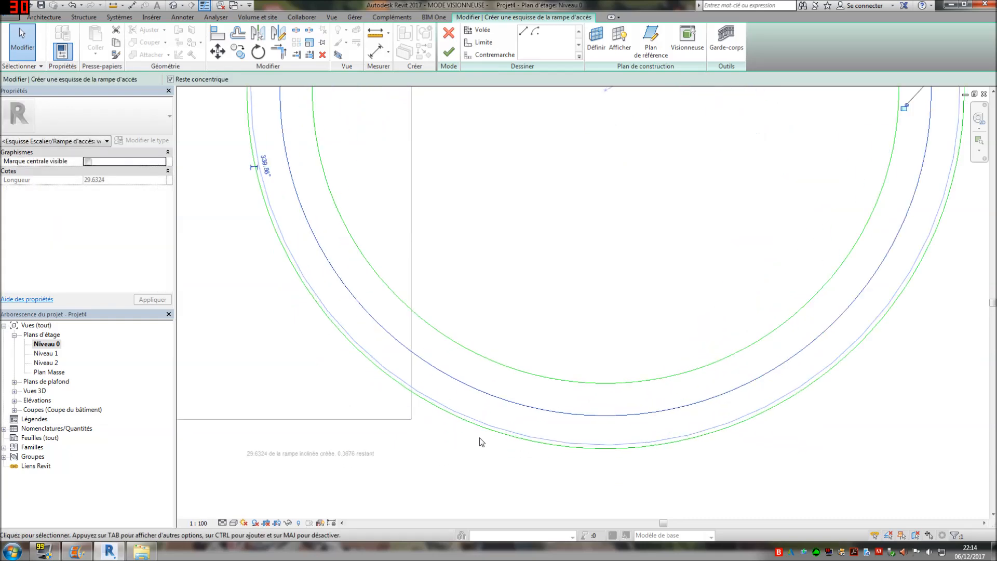
# Step: Fine-tune the end of the arc run to bring its length to about 29.99 m
pyautogui.scroll(-3, 512, 426)
pyautogui.moveTo(754, 228); pyautogui.dragTo(758, 205)
pyautogui.scroll(2, 751, 213)
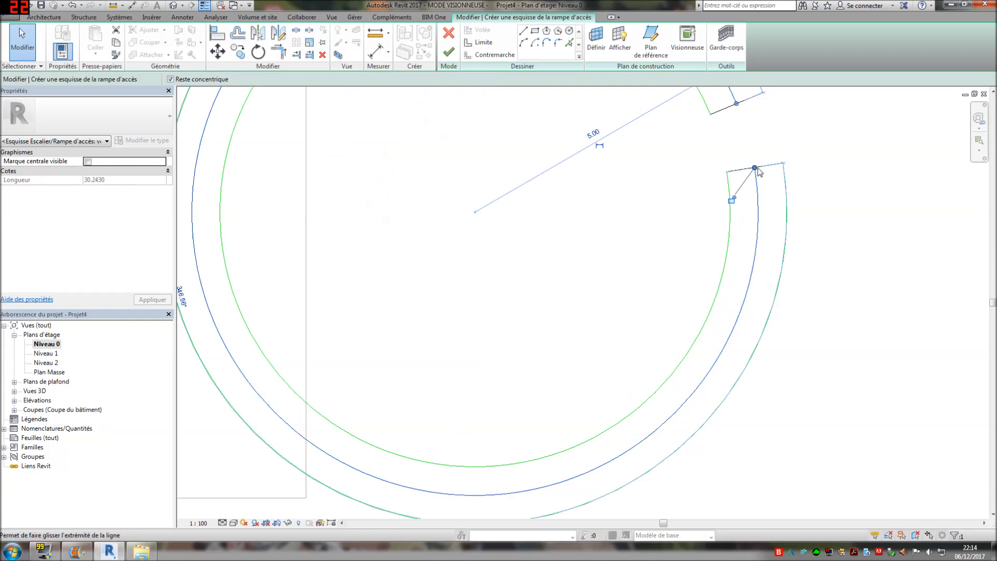
pyautogui.moveTo(756, 167); pyautogui.dragTo(756, 174)
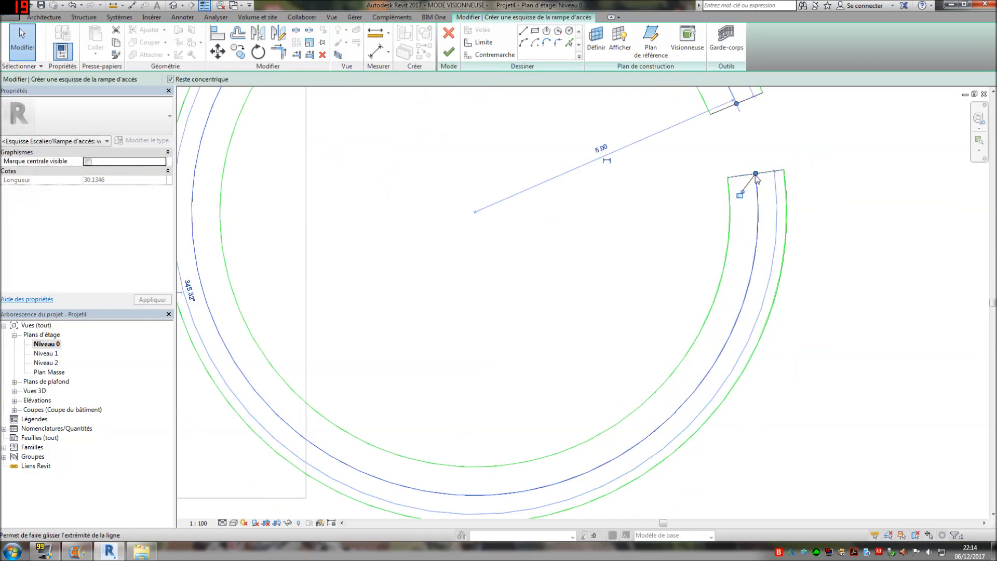
pyautogui.scroll(-1, 756, 177)
pyautogui.moveTo(756, 175); pyautogui.dragTo(757, 184)
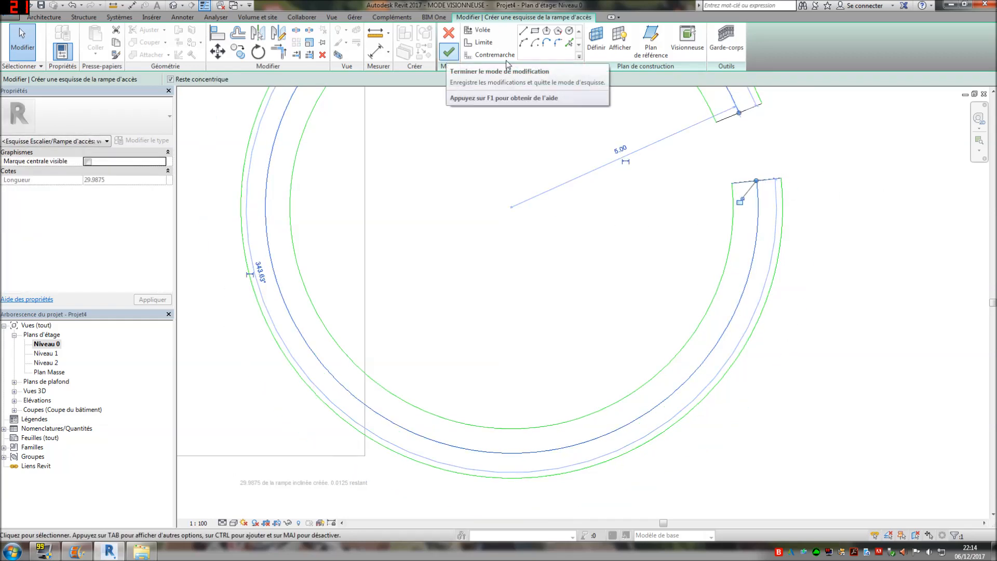
# Step: Set the ramp width to 3 m and finish the ramp sketch
pyautogui.click(404, 199)
pyautogui.click(106, 274)
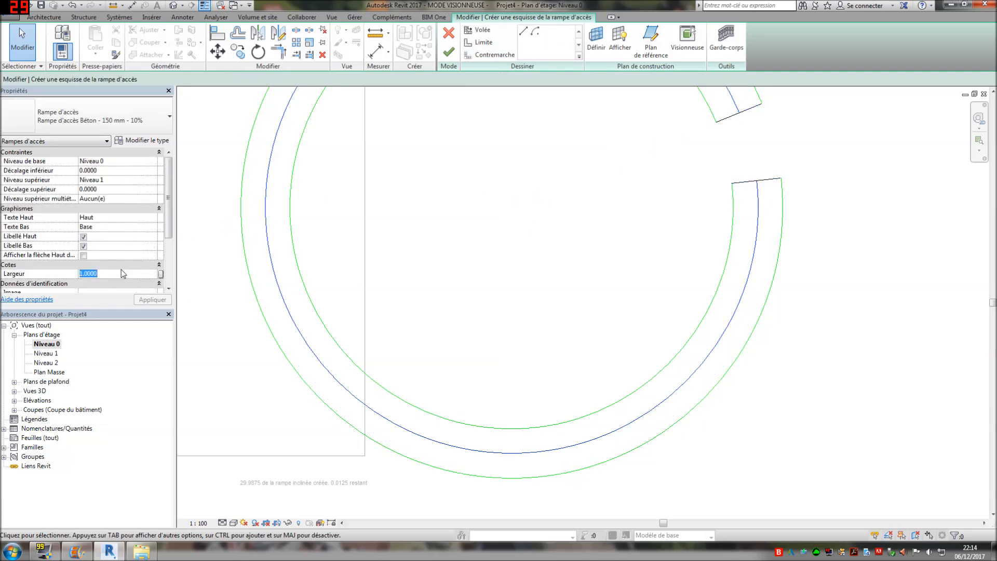
pyautogui.write('3')
pyautogui.scroll(-4, 554, 231)
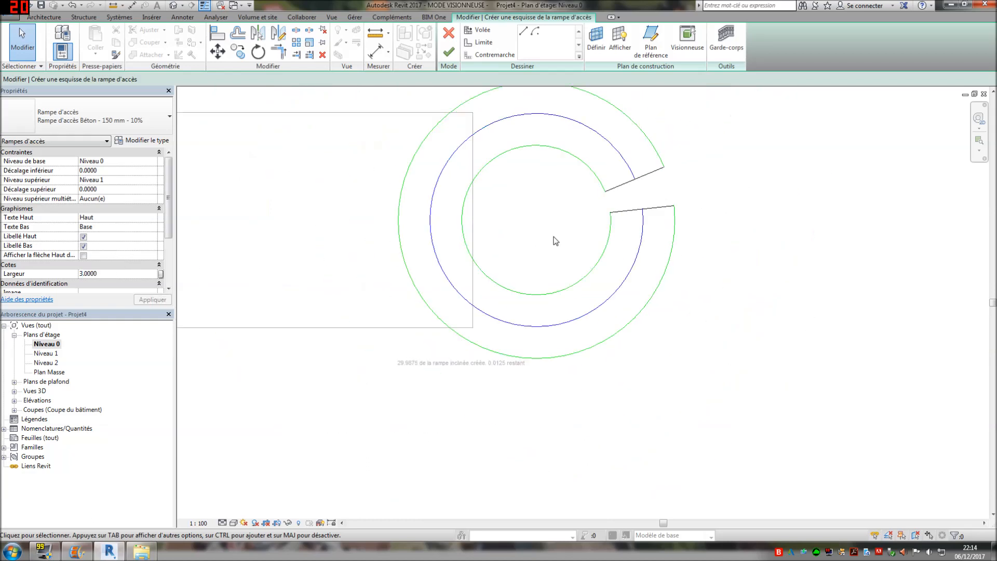
pyautogui.click(450, 54)
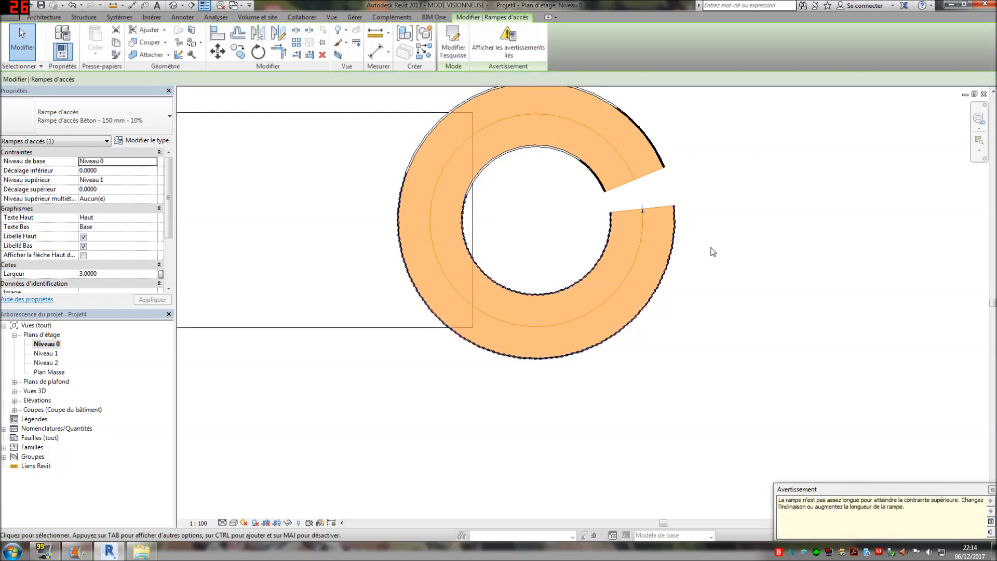
# Step: Rotate the curved ramp about its centre until the gap between its ends faces left over the rectangular floor
pyautogui.click(588, 171)
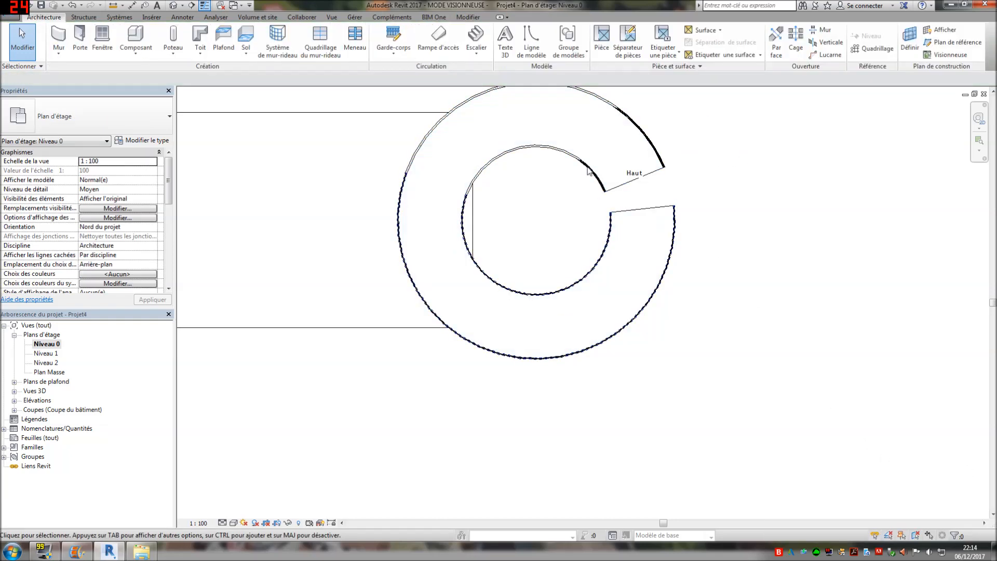
pyautogui.click(647, 171)
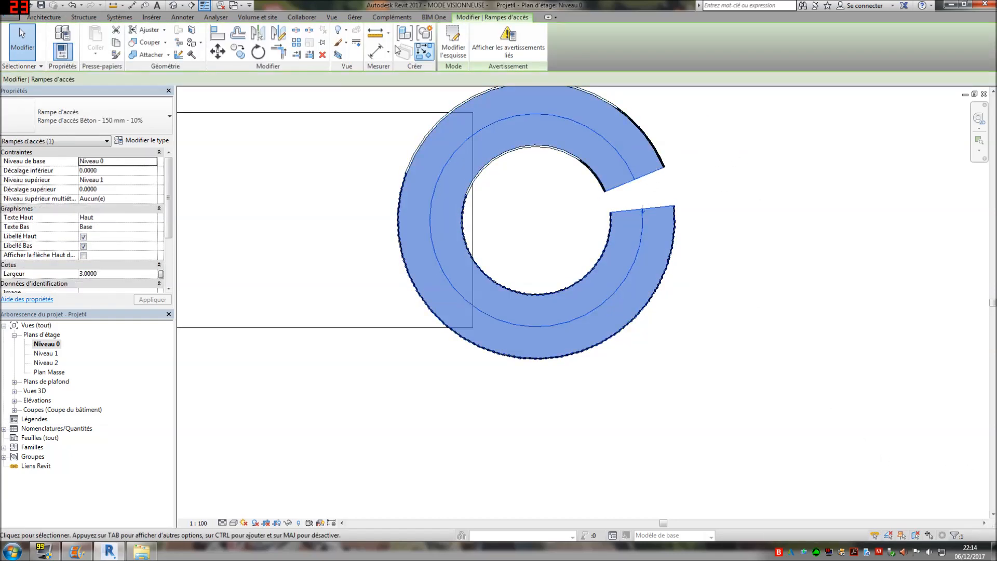
pyautogui.click(258, 51)
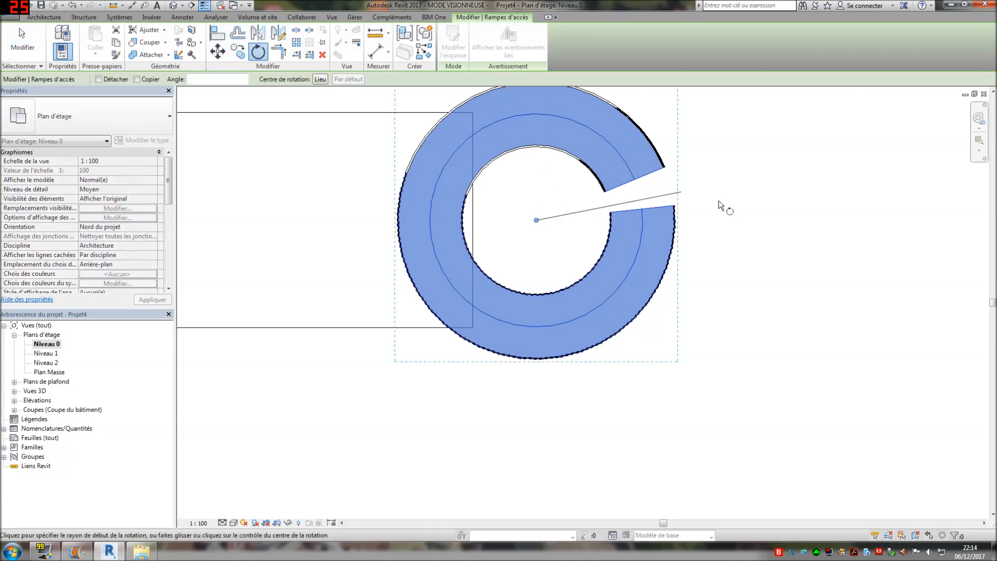
pyautogui.click(723, 198)
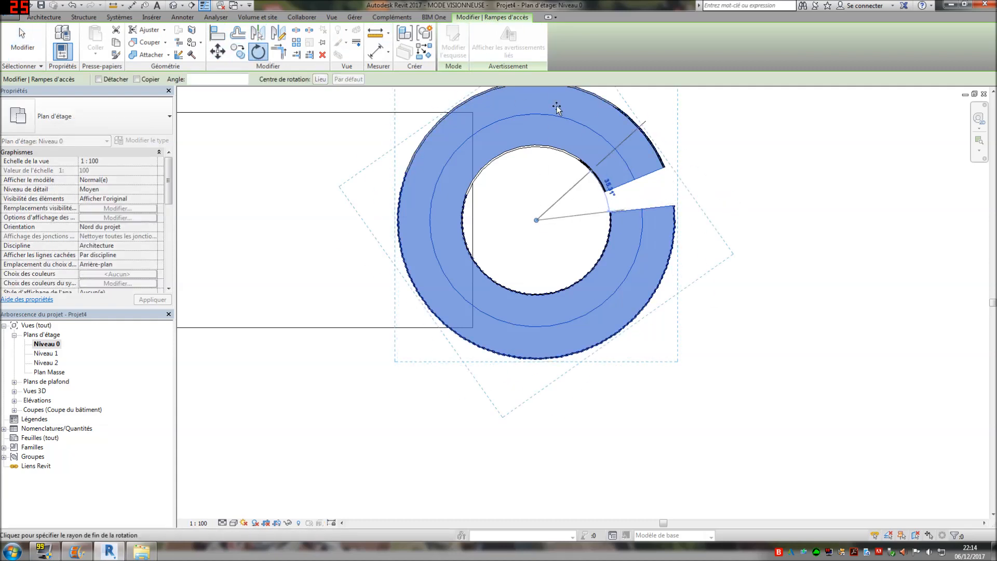
pyautogui.click(393, 158)
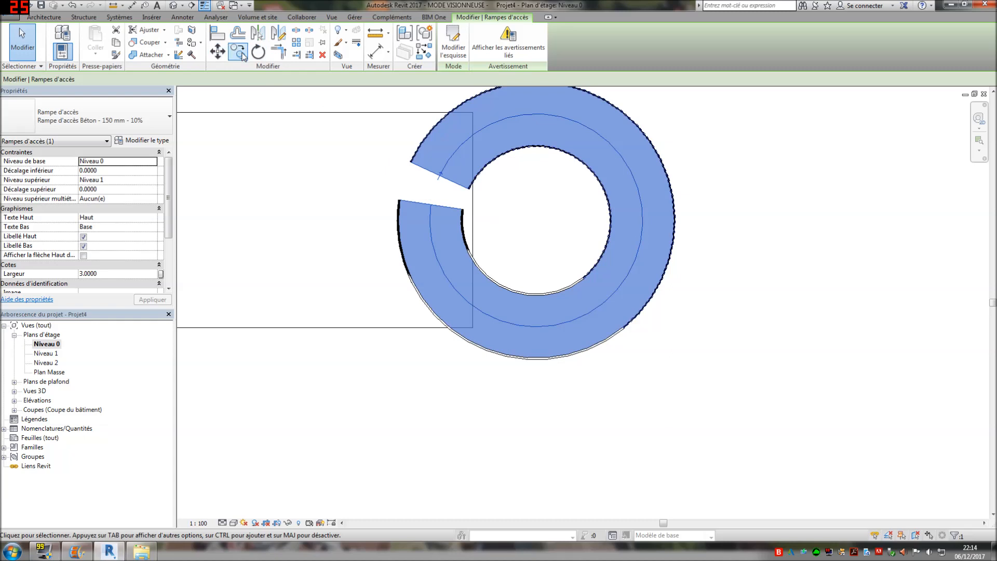
pyautogui.click(258, 52)
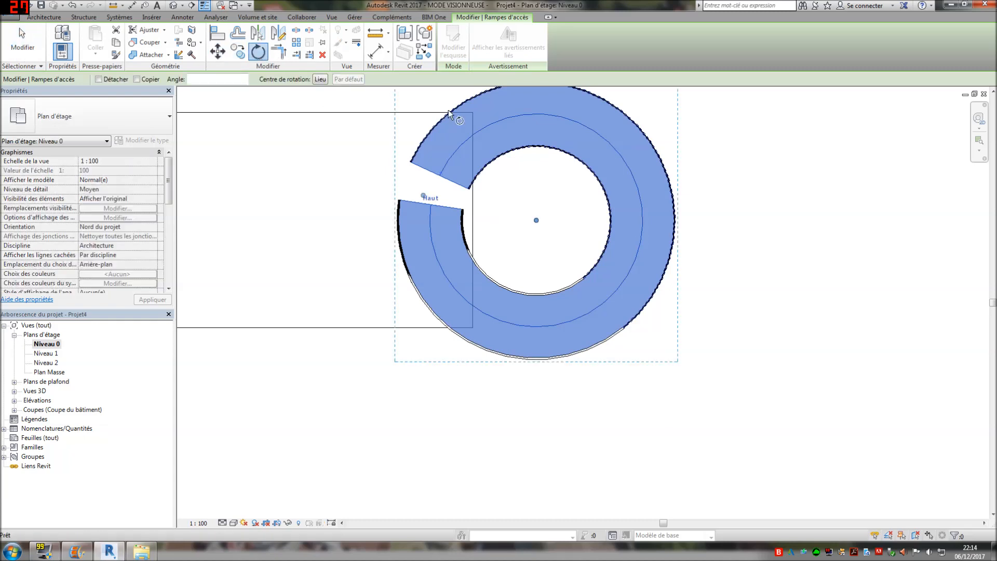
pyautogui.click(404, 207)
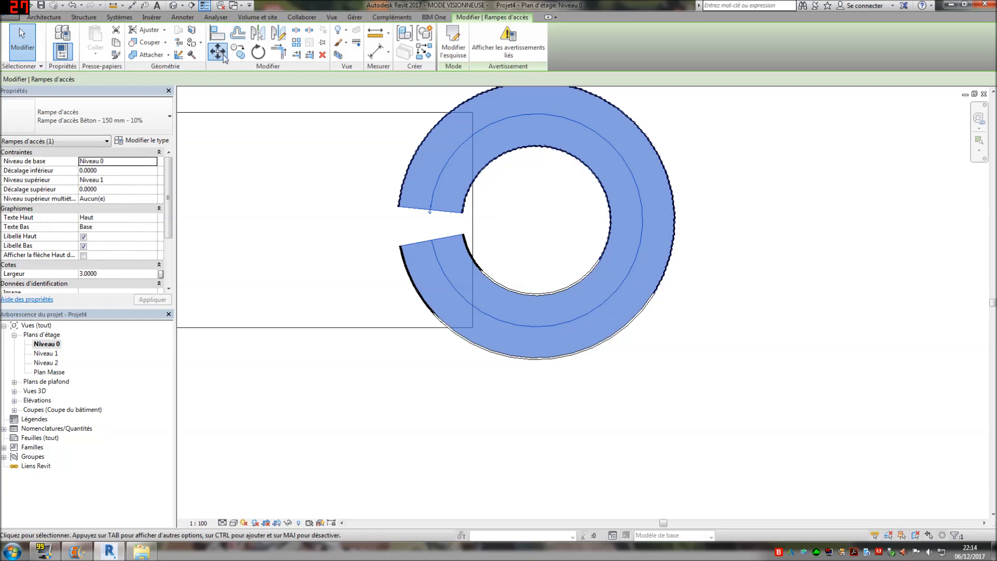
# Step: Move the curved ramp right so the outer corner of its high end touches the floor's right edge
pyautogui.click(218, 52)
pyautogui.scroll(3, 445, 242)
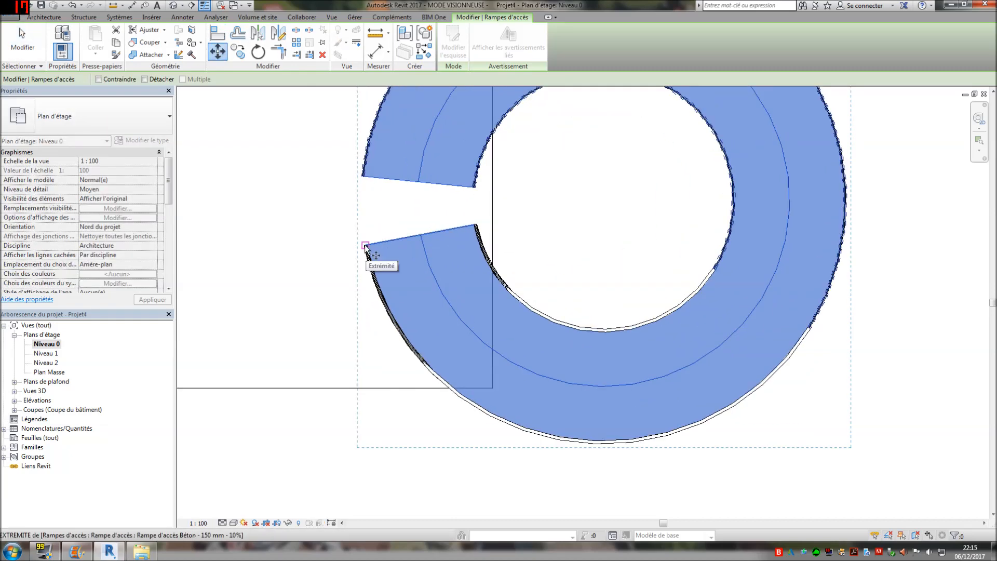
pyautogui.click(494, 241)
pyautogui.click(619, 211)
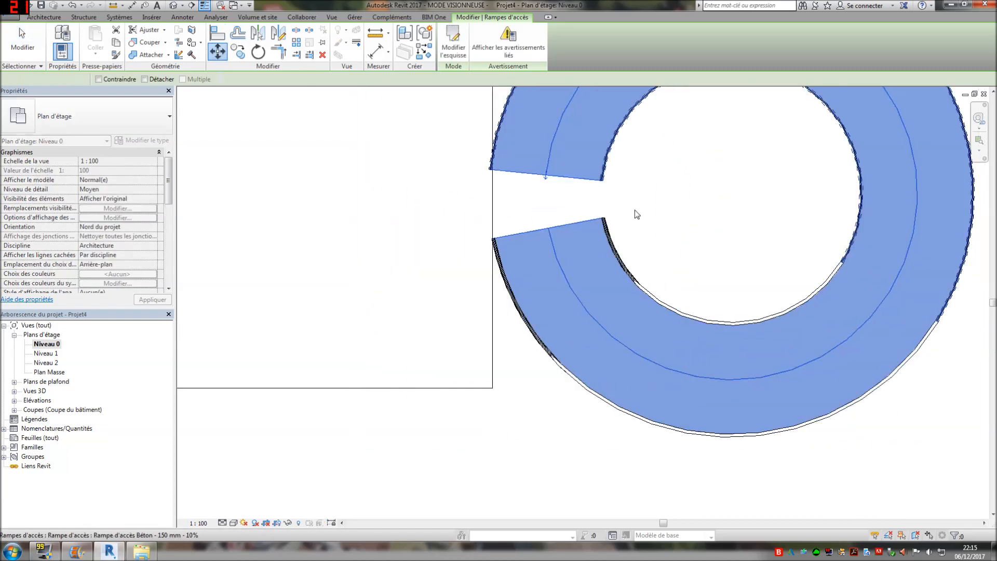
pyautogui.scroll(-2, 390, 139)
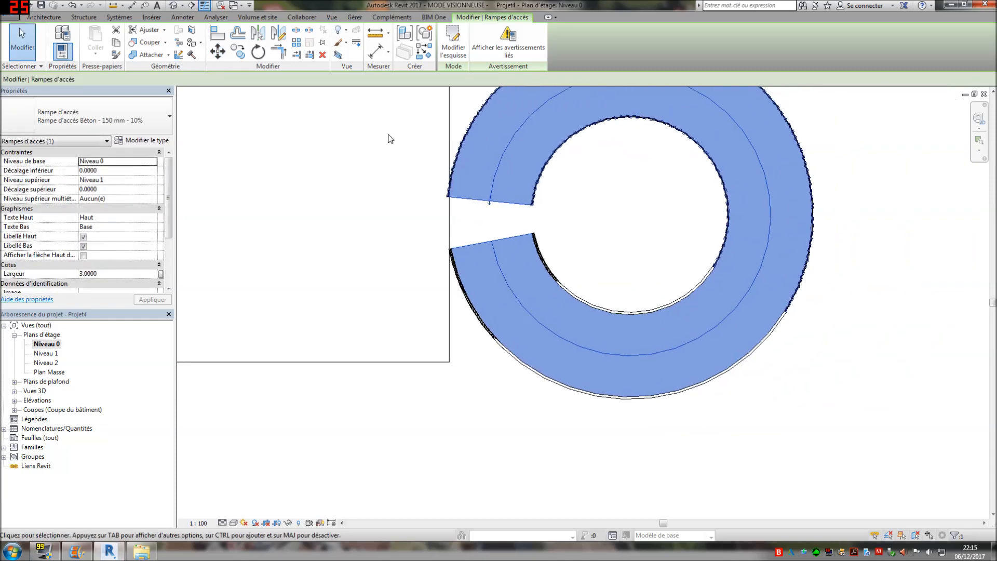
# Step: Check the ramp ends against the slabs in 3D, then move the ramp up and left in the Niveau 0 plan so both ends overlap the floor
pyautogui.click(174, 5)
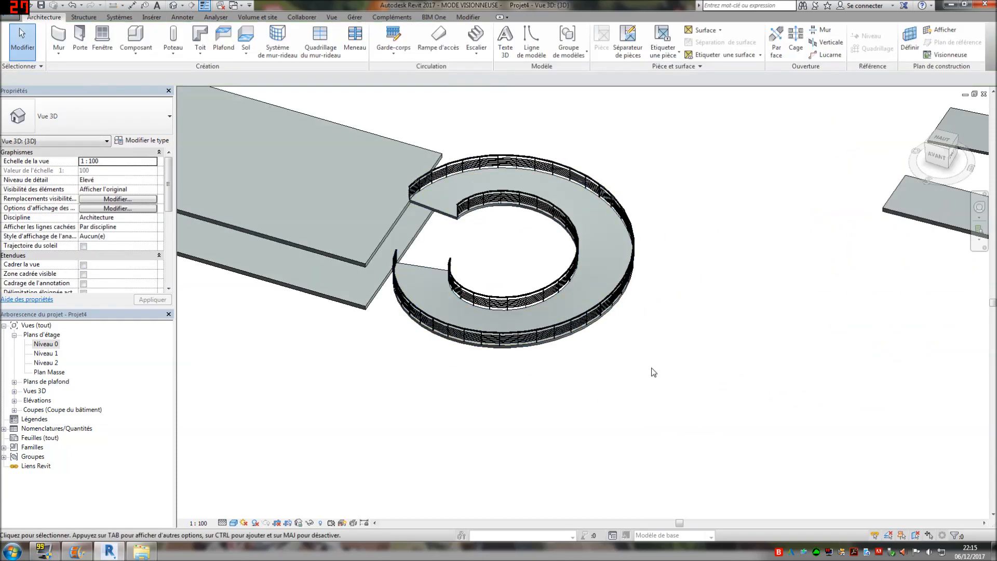
pyautogui.keyDown('shift'); pyautogui.moveTo(665, 368); pyautogui.dragTo(539, 310, button='middle'); pyautogui.keyUp('shift')
pyautogui.scroll(3, 535, 151)
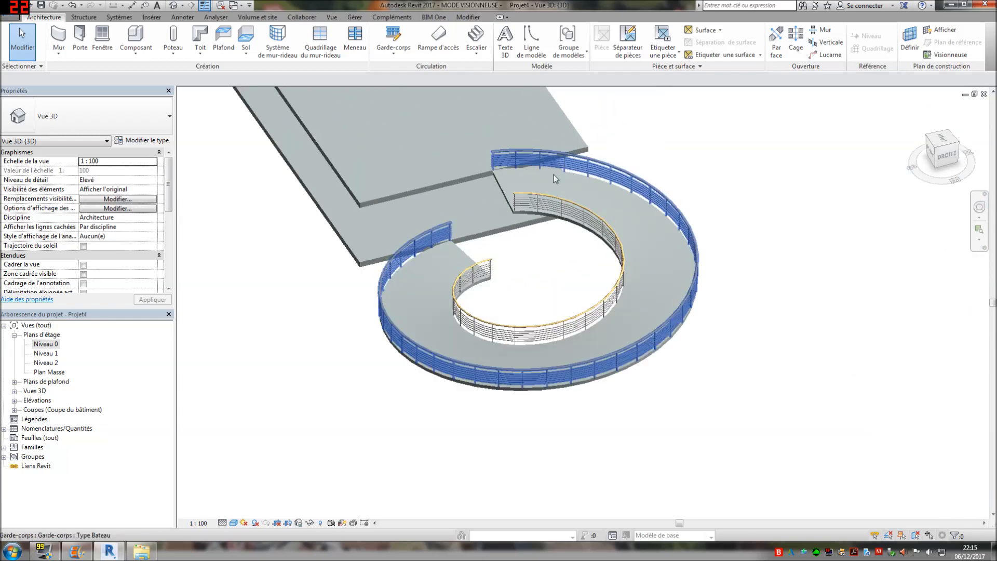
pyautogui.click(513, 210)
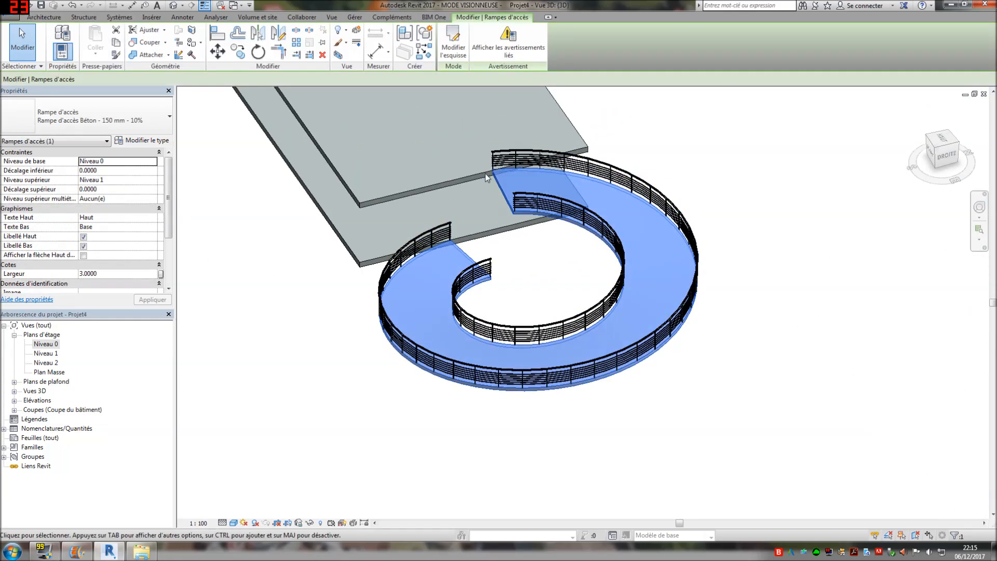
pyautogui.scroll(3, 487, 178)
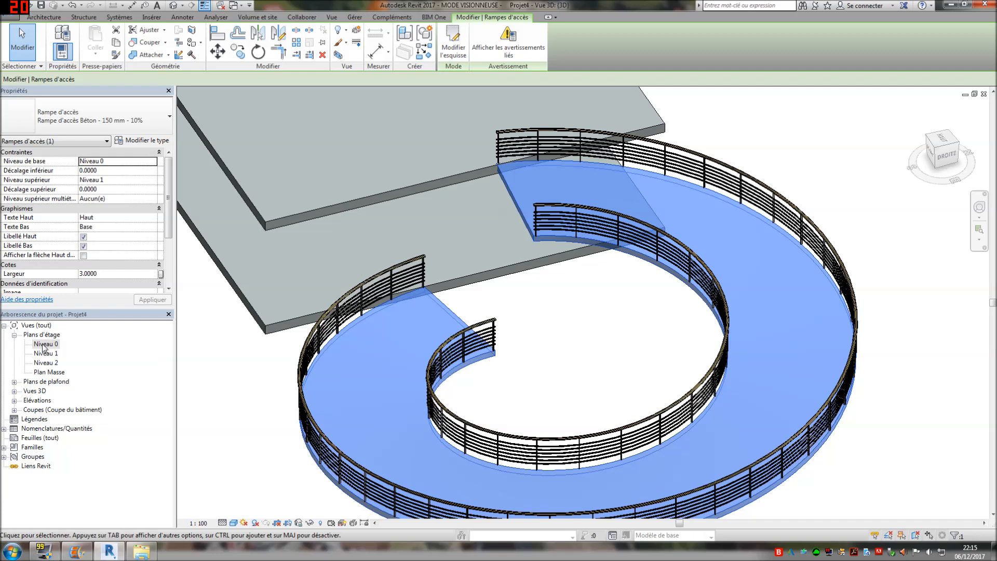
pyautogui.doubleClick(45, 345)
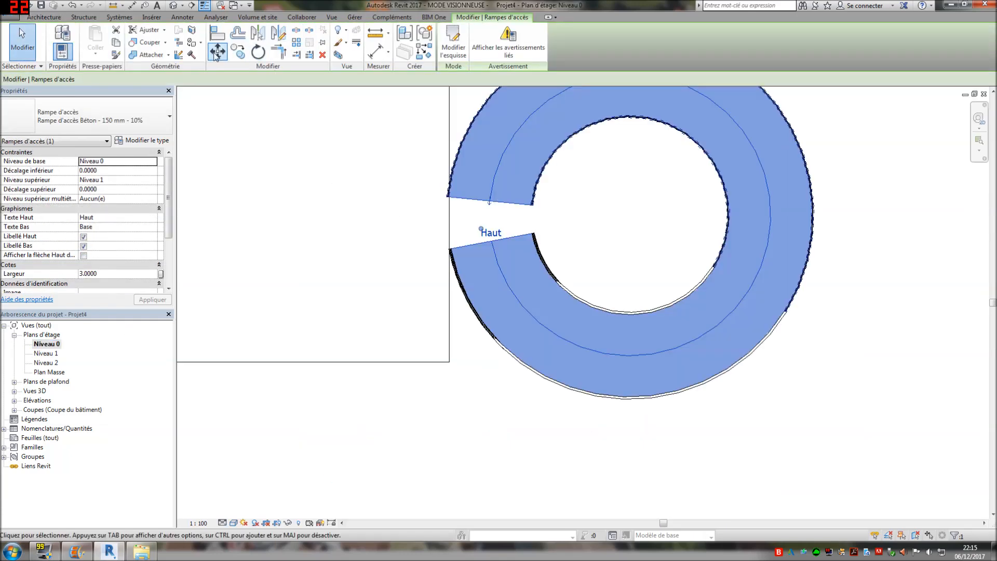
pyautogui.click(217, 51)
pyautogui.click(532, 206)
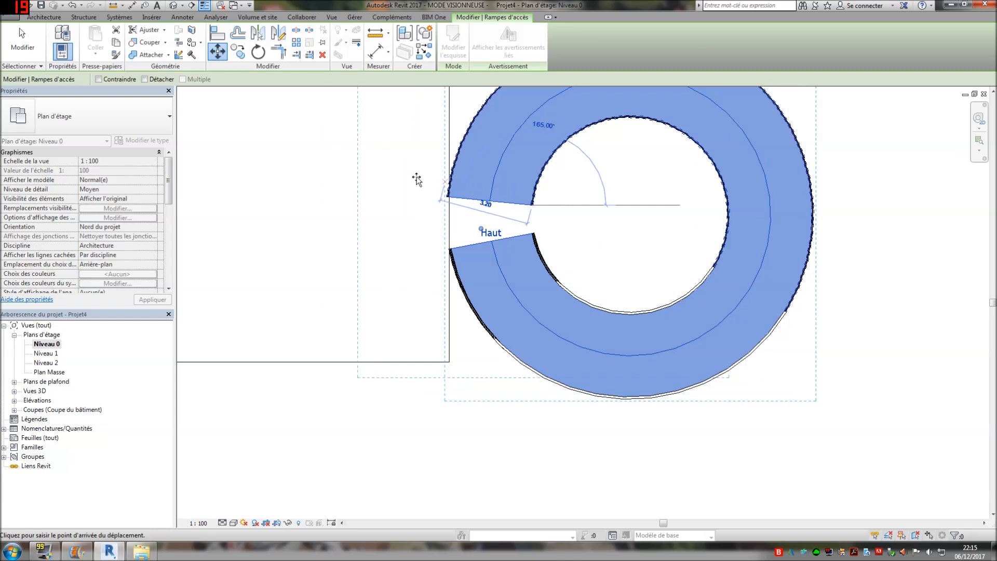
pyautogui.click(367, 143)
pyautogui.scroll(-3, 263, 189)
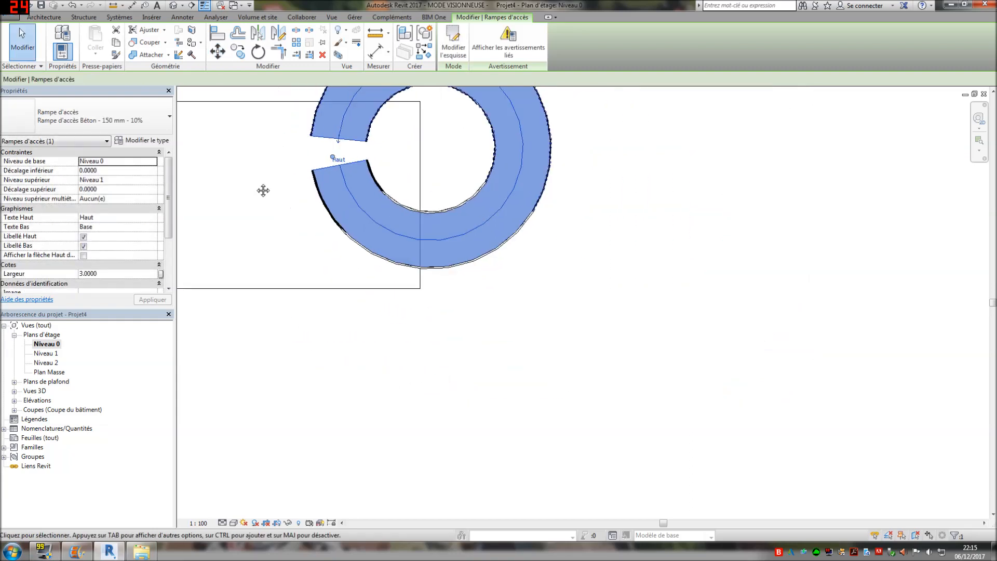
pyautogui.click(217, 51)
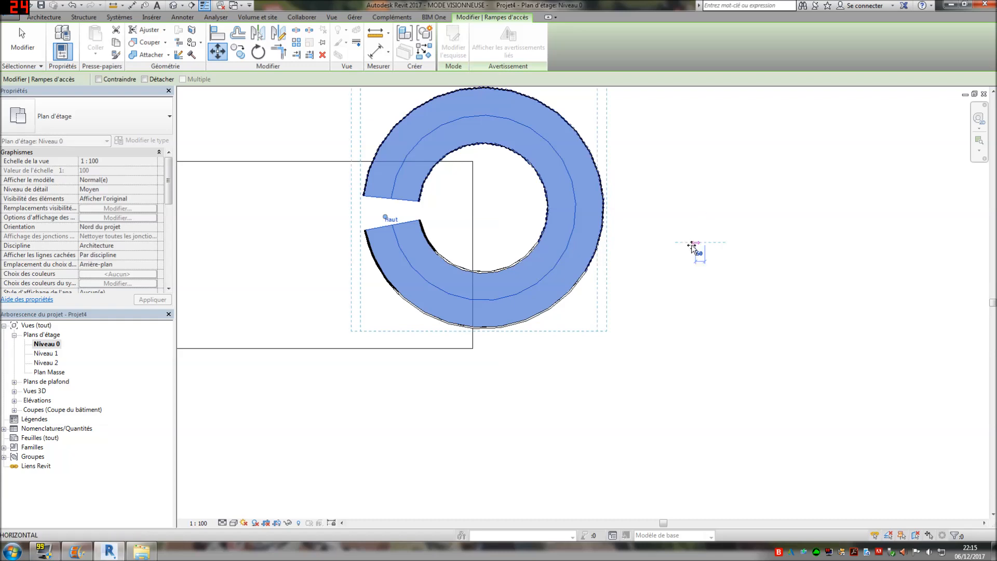
pyautogui.press('Escape')
# Step: Delete the inner and outer railings of the curved ramp in the 3D view
pyautogui.scroll(-2, 481, 247)
pyautogui.scroll(2, 410, 210)
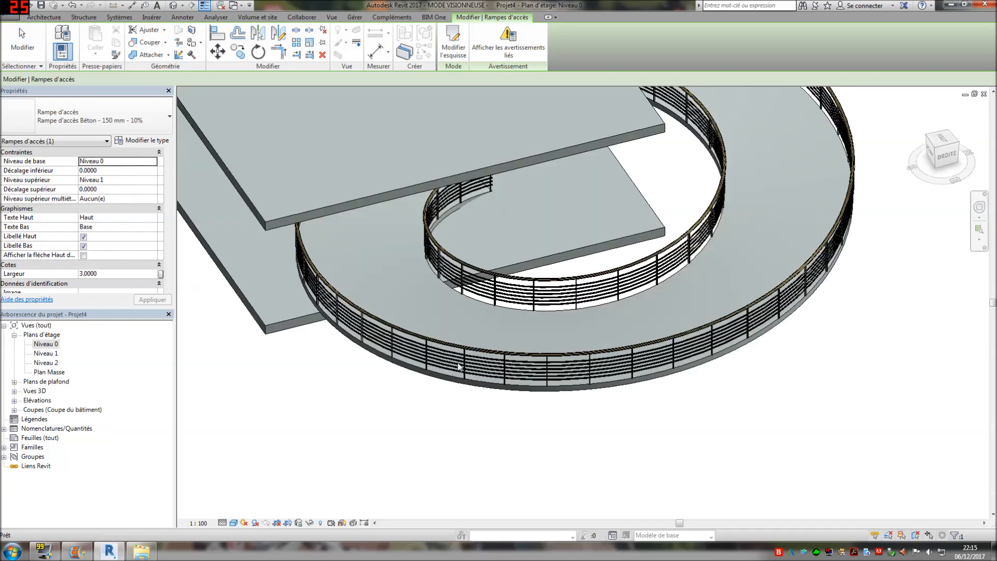
pyautogui.press('Escape')
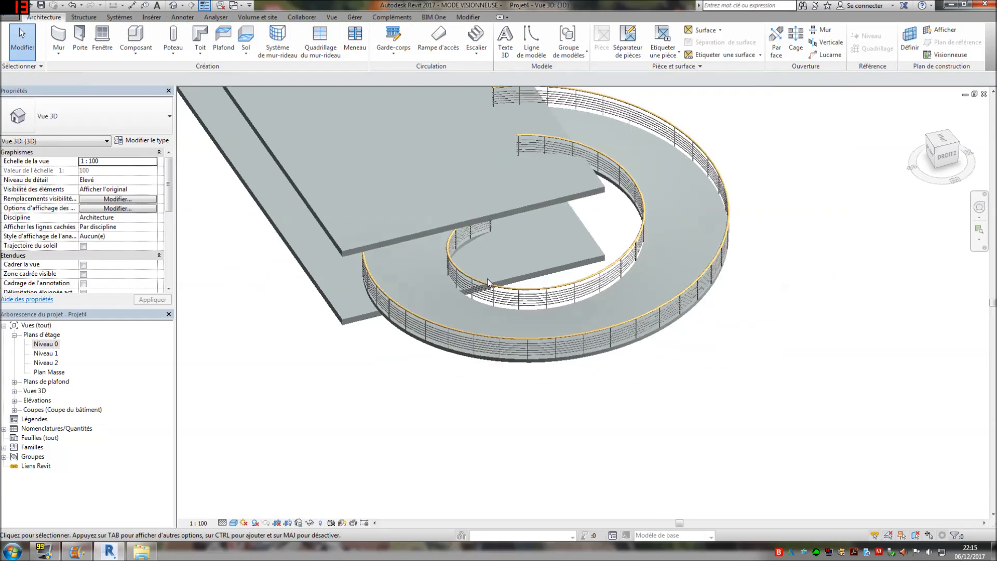
pyautogui.moveTo(490, 283); pyautogui.dragTo(462, 258, button='middle')
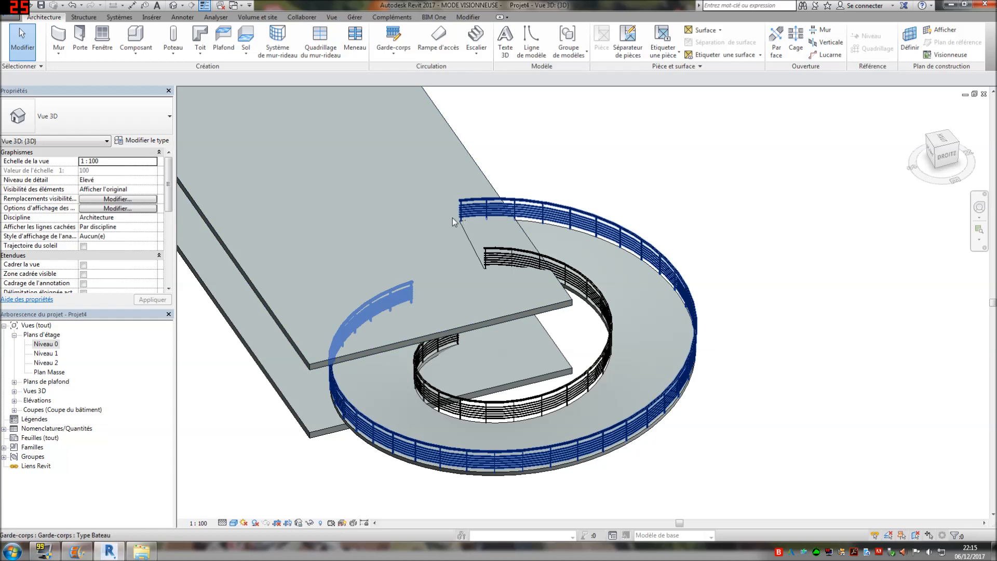
pyautogui.click(609, 313)
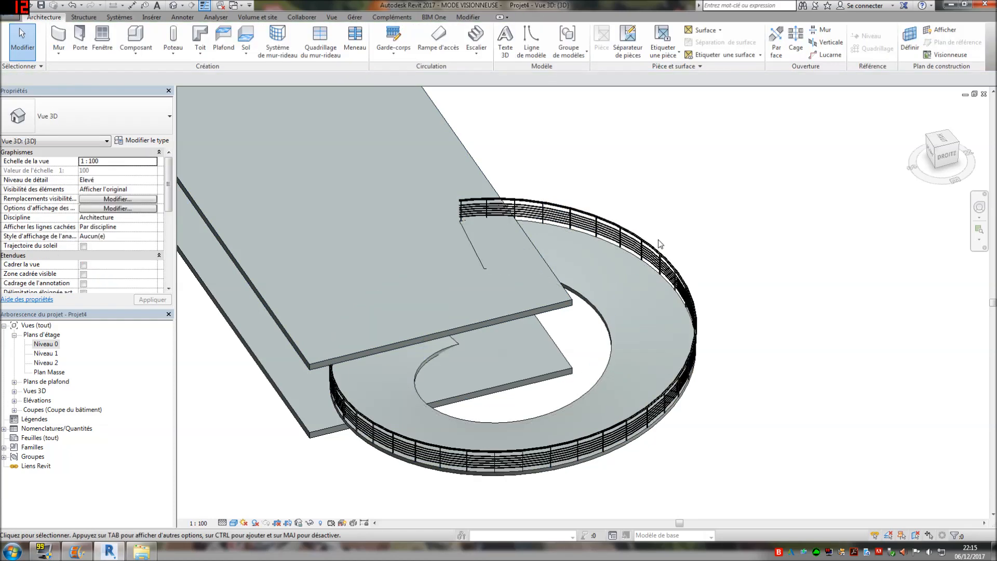
pyautogui.click(644, 254)
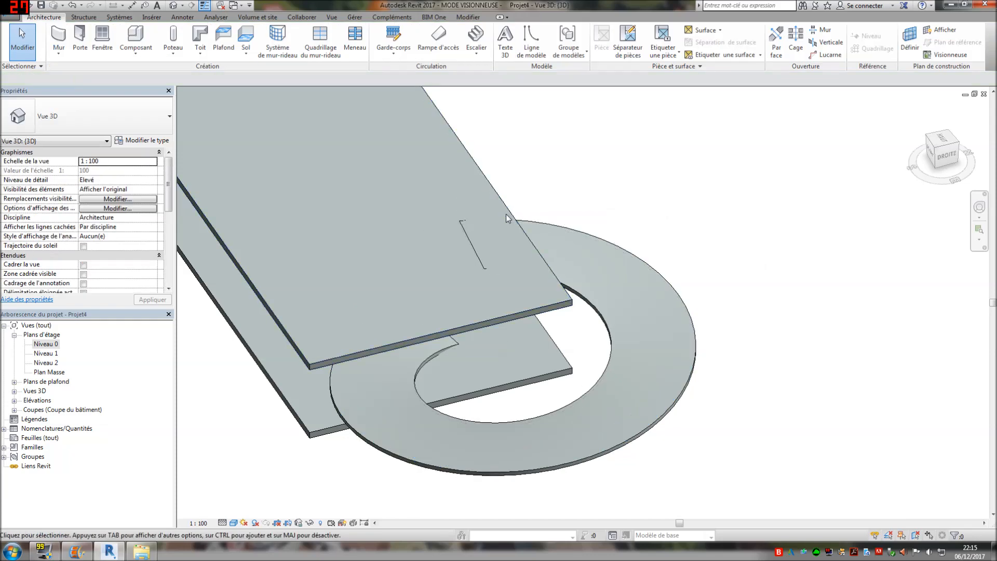
# Step: Open the Niveau 1 floor plan and start editing the boundary sketch of its rectangular floor
pyautogui.doubleClick(50, 345)
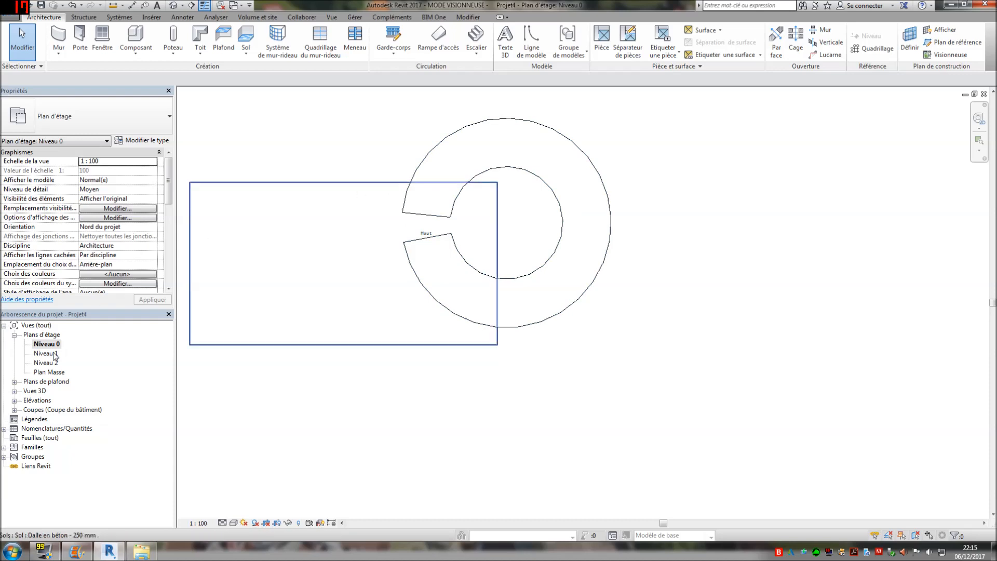
pyautogui.doubleClick(47, 353)
pyautogui.scroll(2, 442, 256)
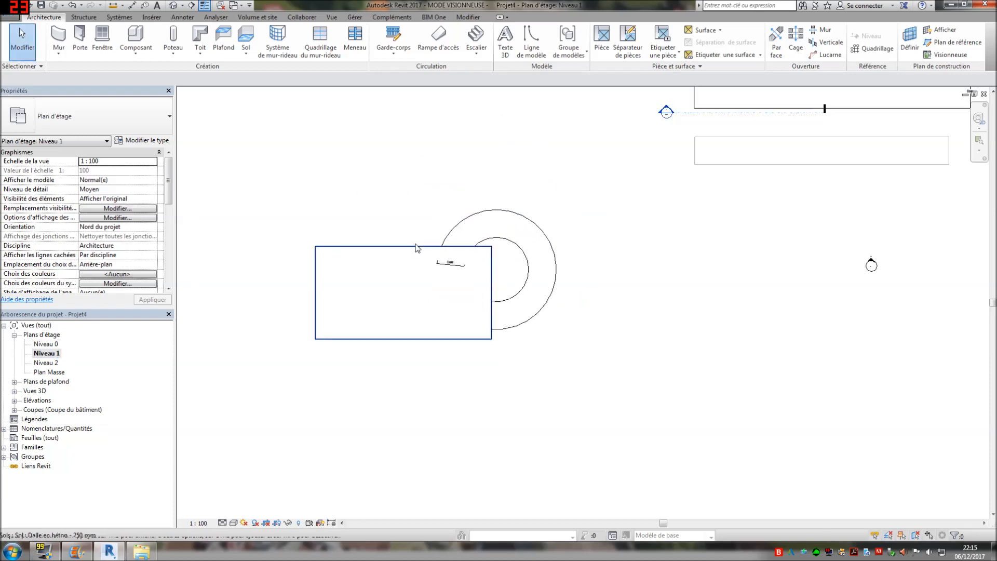
pyautogui.click(466, 246)
pyautogui.doubleClick(466, 244)
# Step: Sketch three boundary lines around the ramp end overlapping the floor: a vertical about 1.9 m, a diagonal about 2.5 m and a horizontal about 3 m
pyautogui.scroll(2, 463, 231)
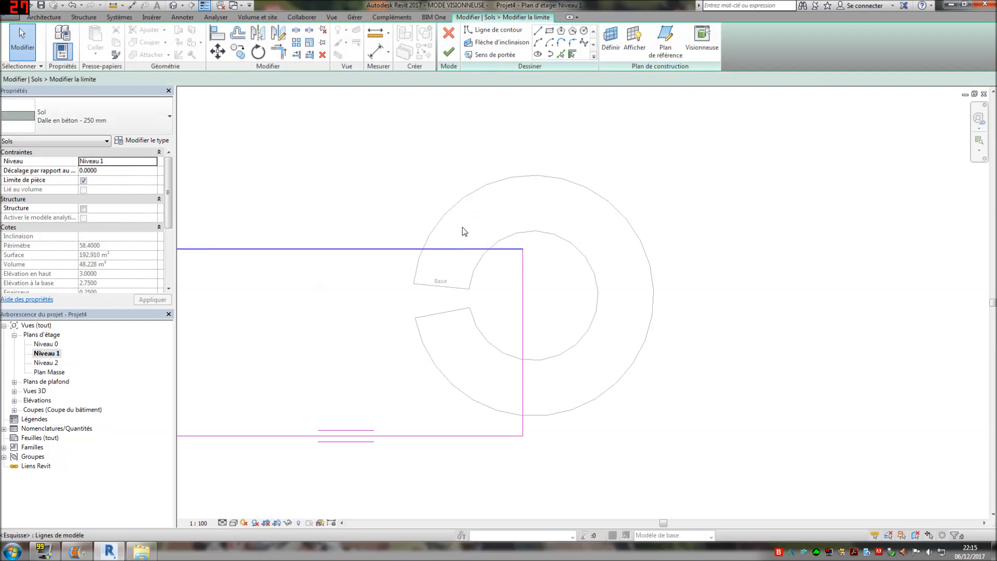
pyautogui.scroll(2, 413, 289)
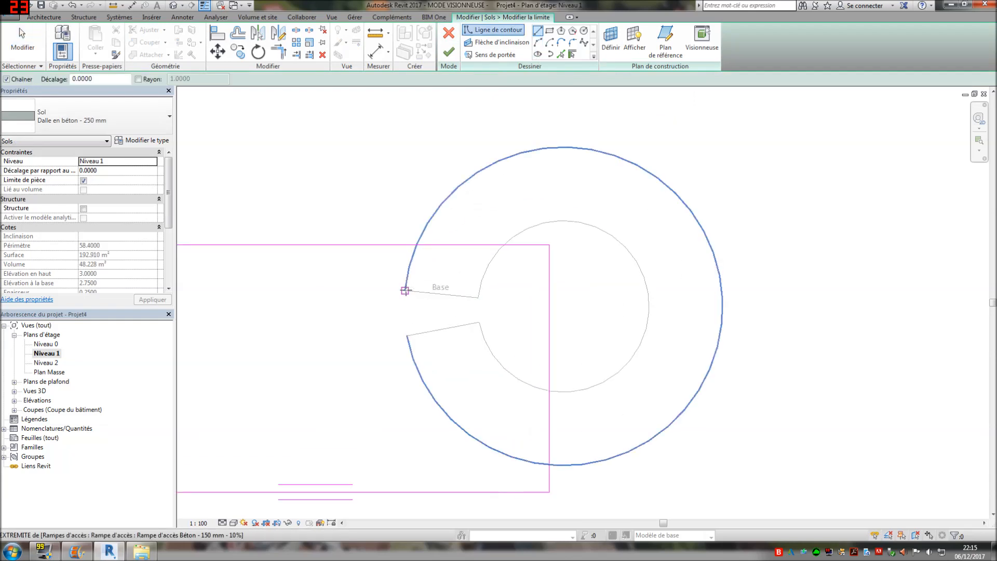
pyautogui.click(406, 289)
pyautogui.click(404, 244)
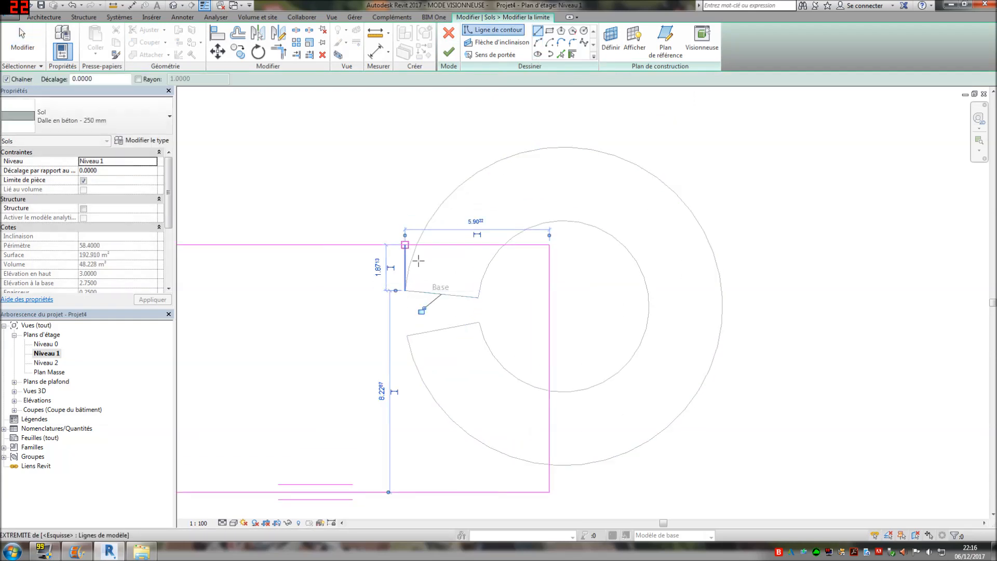
pyautogui.click(478, 297)
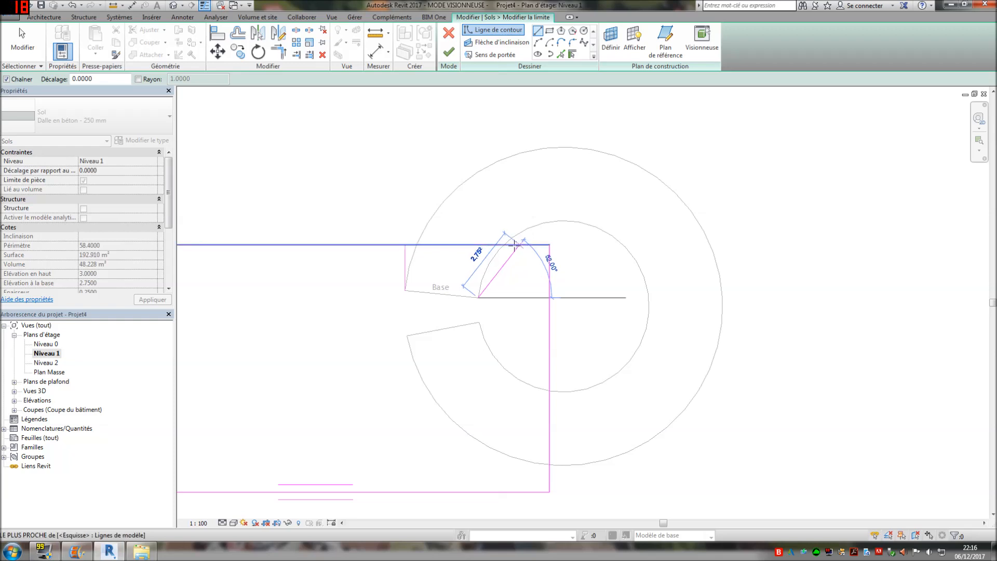
pyautogui.scroll(2, 509, 248)
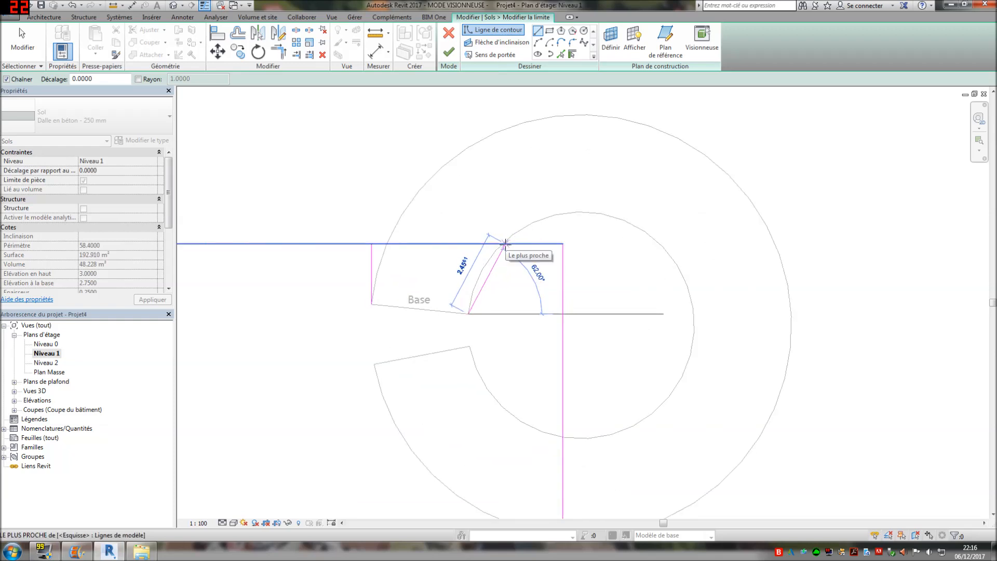
pyautogui.click(505, 244)
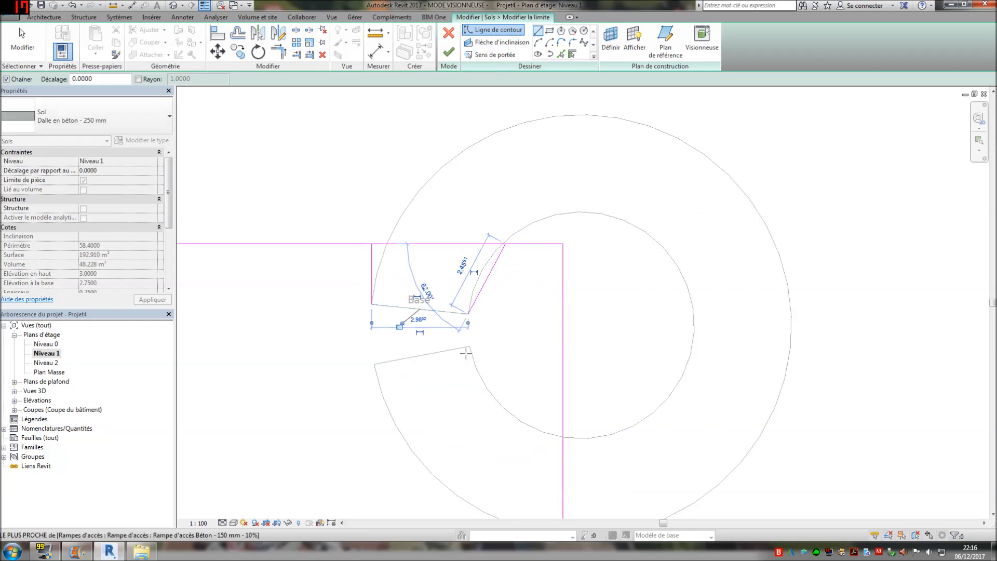
pyautogui.click(471, 313)
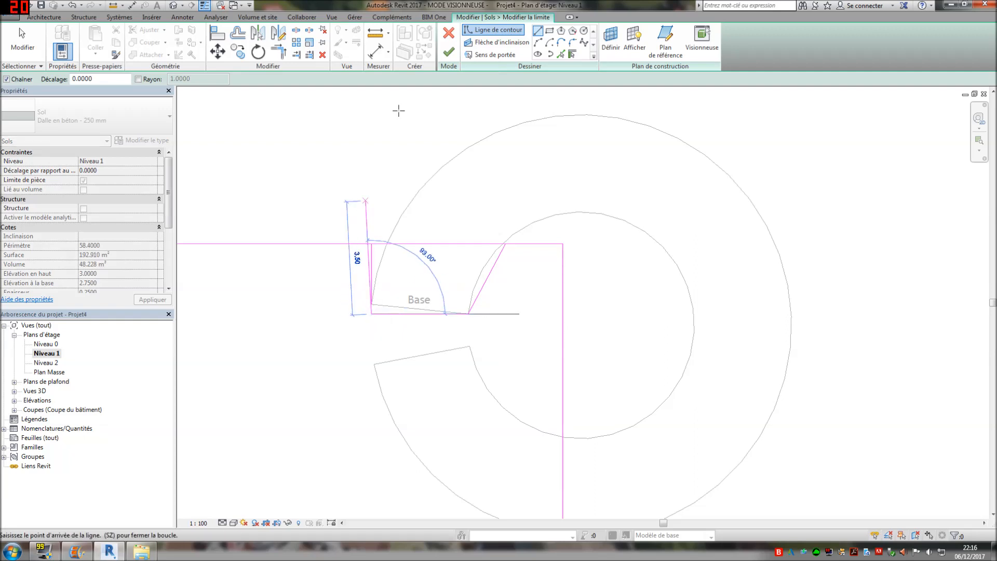
pyautogui.click(372, 244)
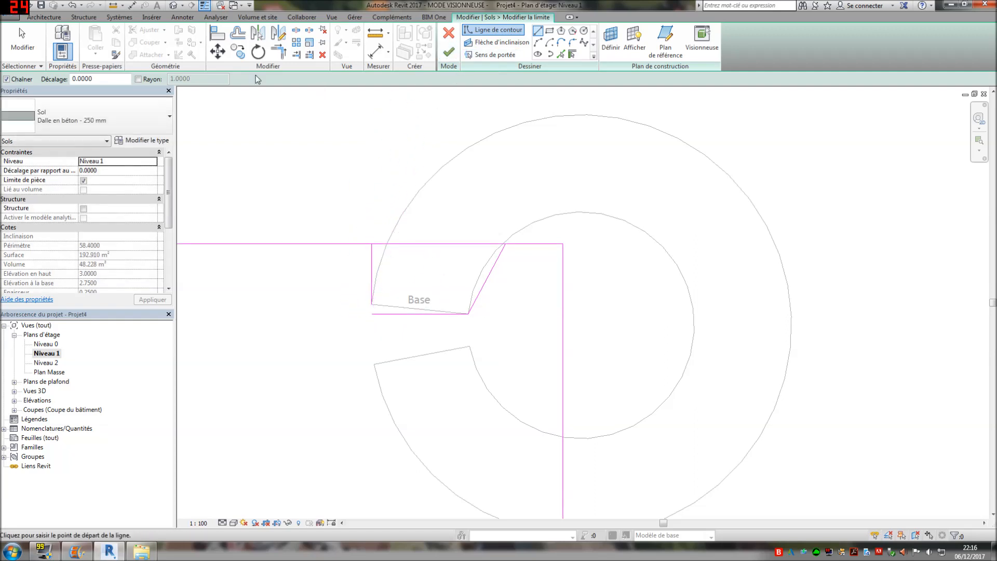
# Step: Trim the floor boundary to the cut-out lines, redraw the short edge from the diagonal to the slab corner, and finish the boundary
pyautogui.click(284, 55)
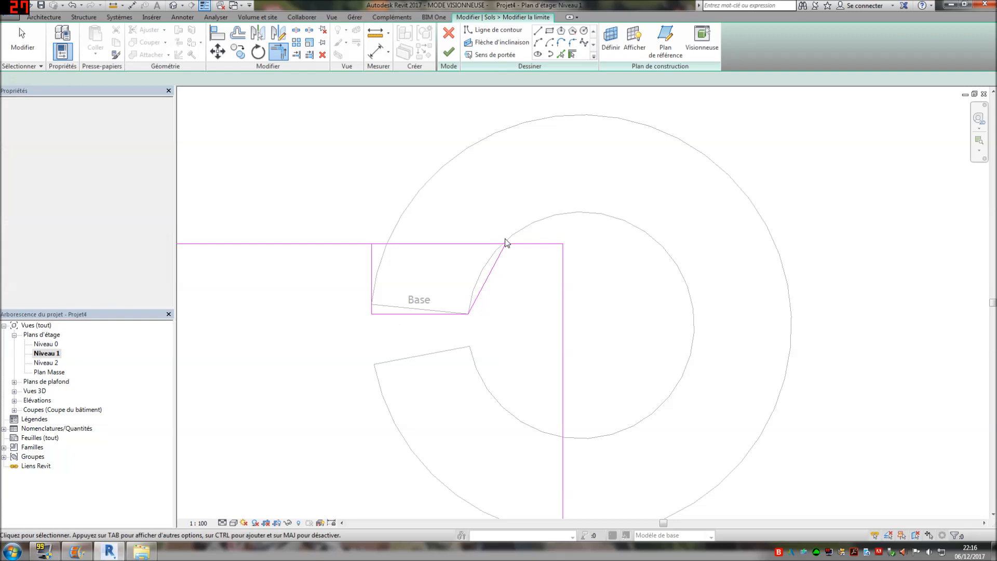
pyautogui.click(519, 245)
pyautogui.moveTo(563, 244); pyautogui.dragTo(372, 244)
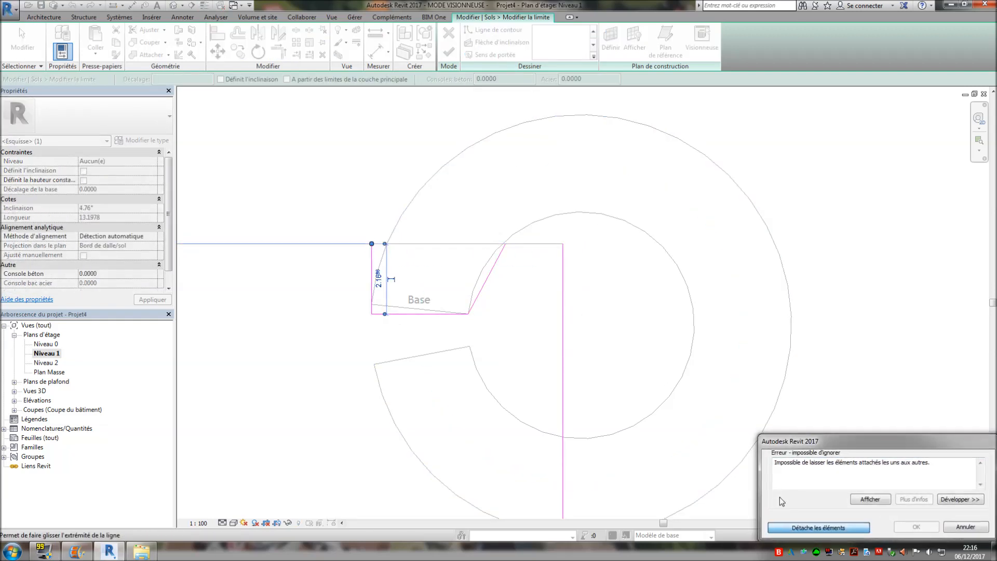
pyautogui.click(784, 527)
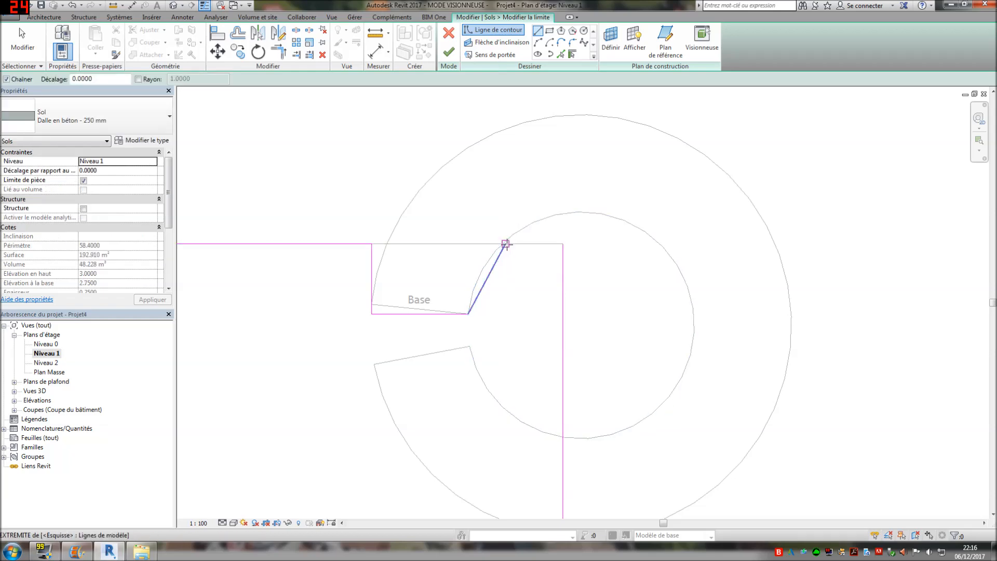
pyautogui.click(506, 244)
pyautogui.click(564, 244)
pyautogui.click(450, 50)
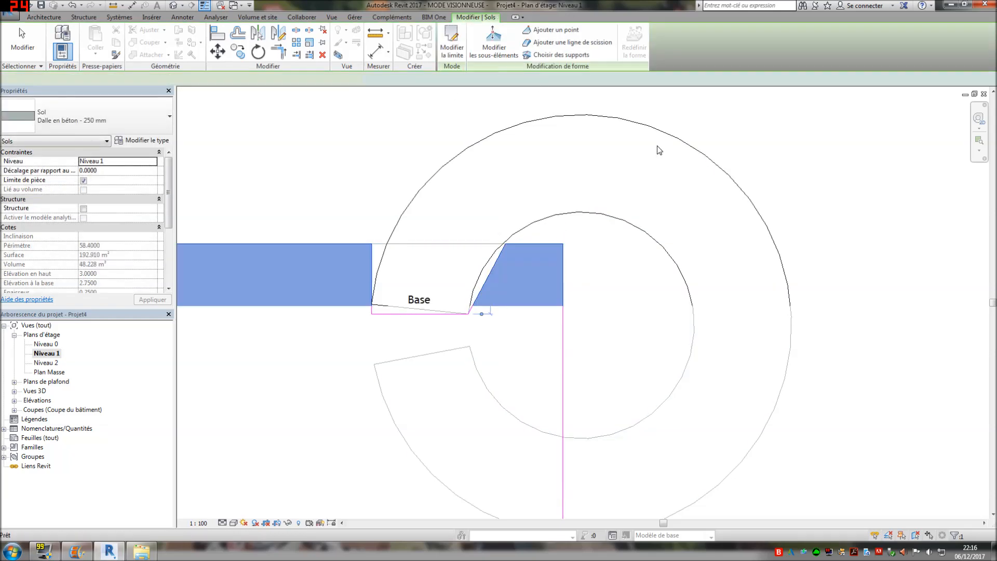
# Step: Edit the curved ramp's sketch so its Base end line is horizontal, extend the outer edge to meet it, and finish the sketch
pyautogui.click(412, 216)
pyautogui.click(455, 52)
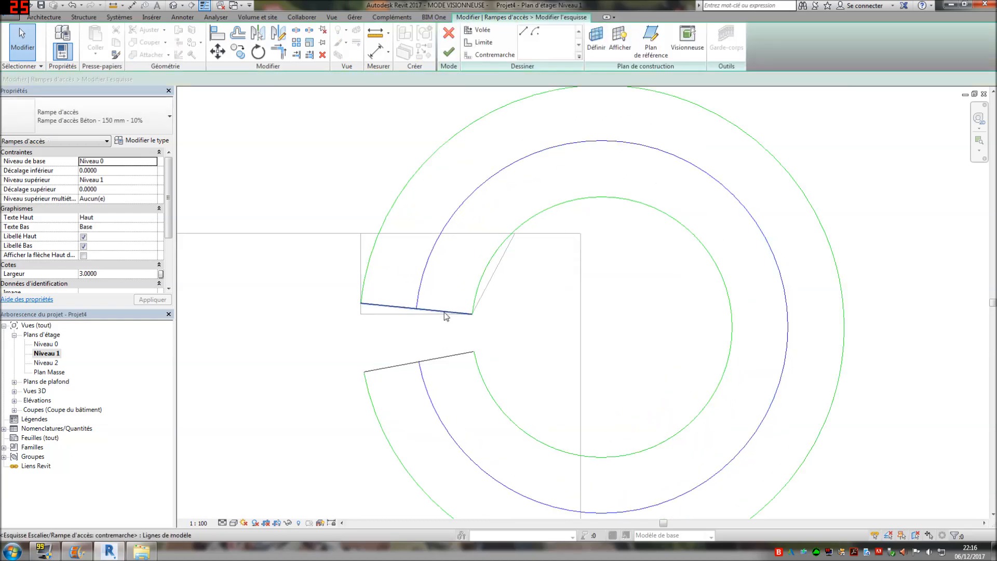
pyautogui.click(445, 311)
pyautogui.moveTo(360, 304); pyautogui.dragTo(361, 314)
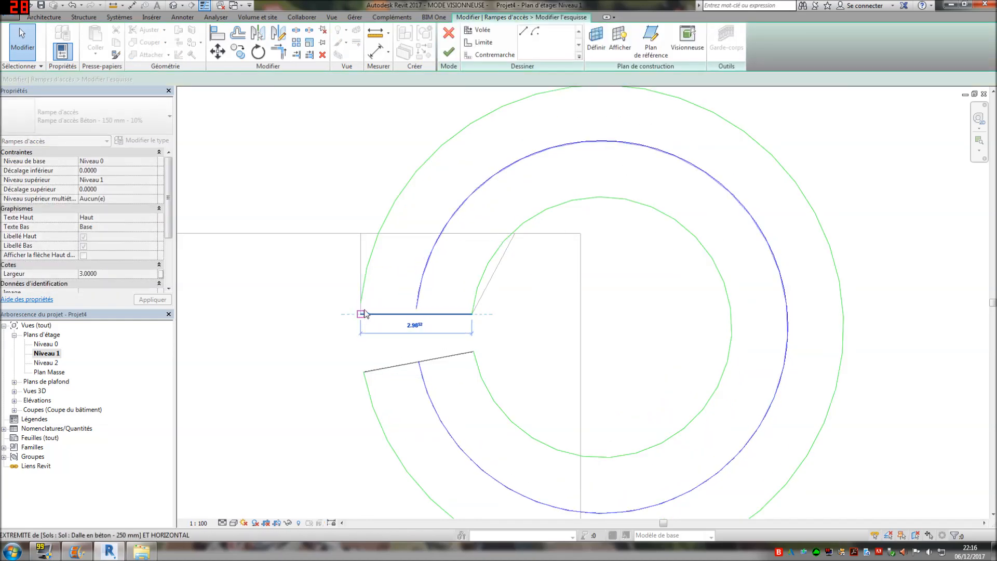
pyautogui.click(364, 298)
pyautogui.moveTo(362, 303); pyautogui.dragTo(361, 314)
pyautogui.click(450, 52)
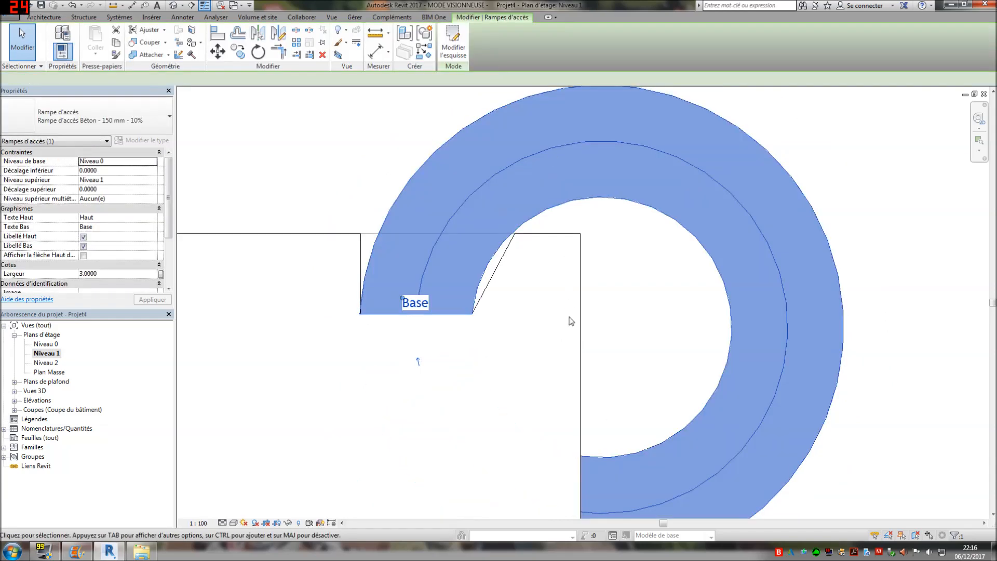
# Step: Examine in the 3D view how the ramp end fits the cut-out of the upper floor
pyautogui.click(174, 5)
pyautogui.press('Escape')
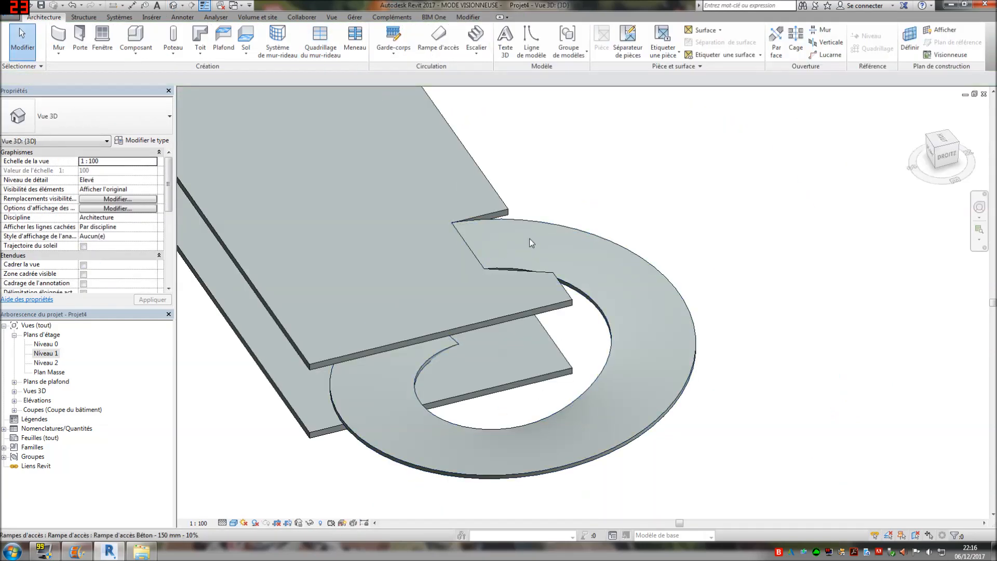
pyautogui.keyDown('shift'); pyautogui.moveTo(741, 296); pyautogui.dragTo(632, 355, button='middle'); pyautogui.keyUp('shift')
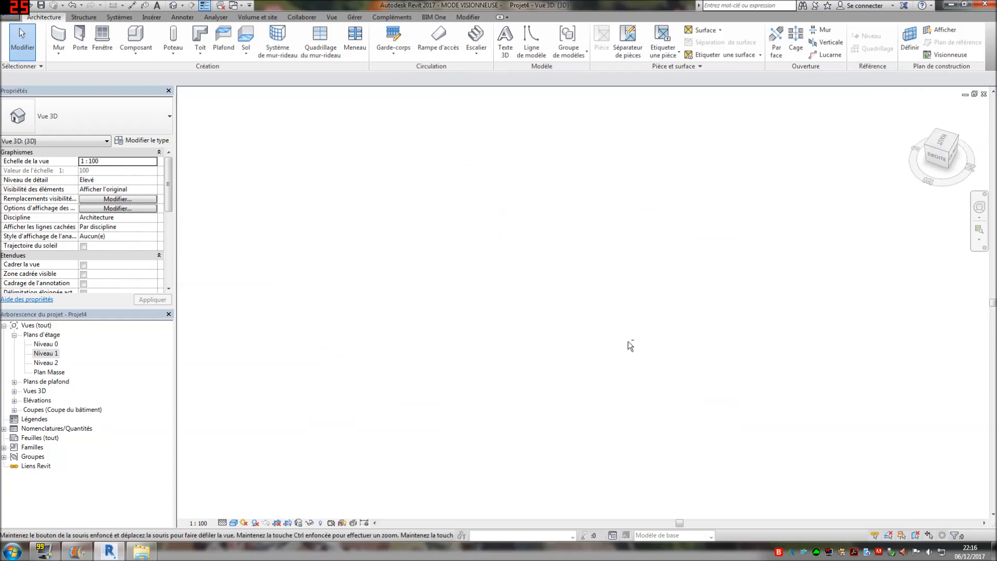
pyautogui.moveTo(771, 283); pyautogui.dragTo(441, 349, button='middle')
pyautogui.moveTo(659, 308); pyautogui.dragTo(390, 403, button='middle')
pyautogui.scroll(4, 595, 160)
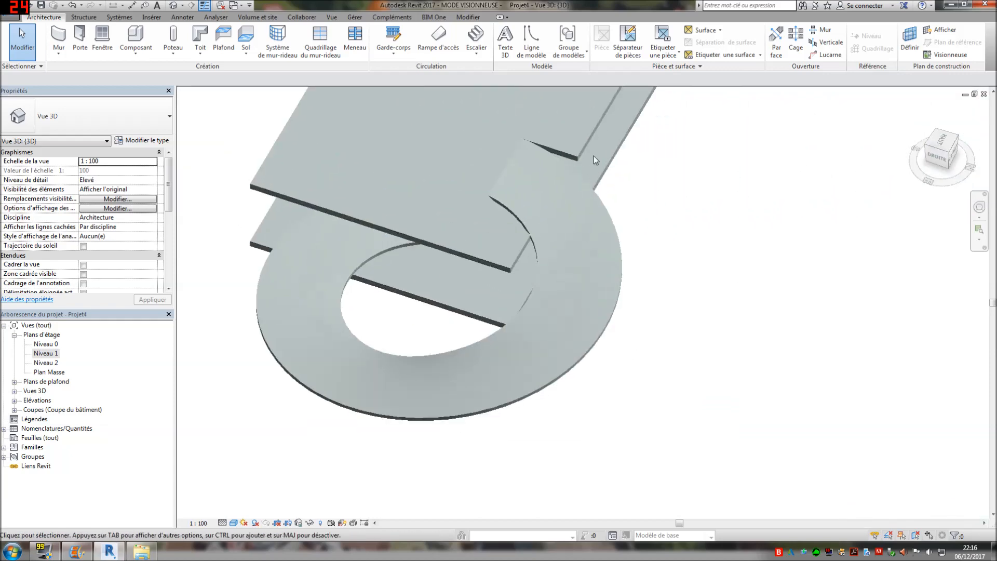
pyautogui.keyDown('shift'); pyautogui.moveTo(667, 355); pyautogui.dragTo(646, 345, button='middle'); pyautogui.keyUp('shift')
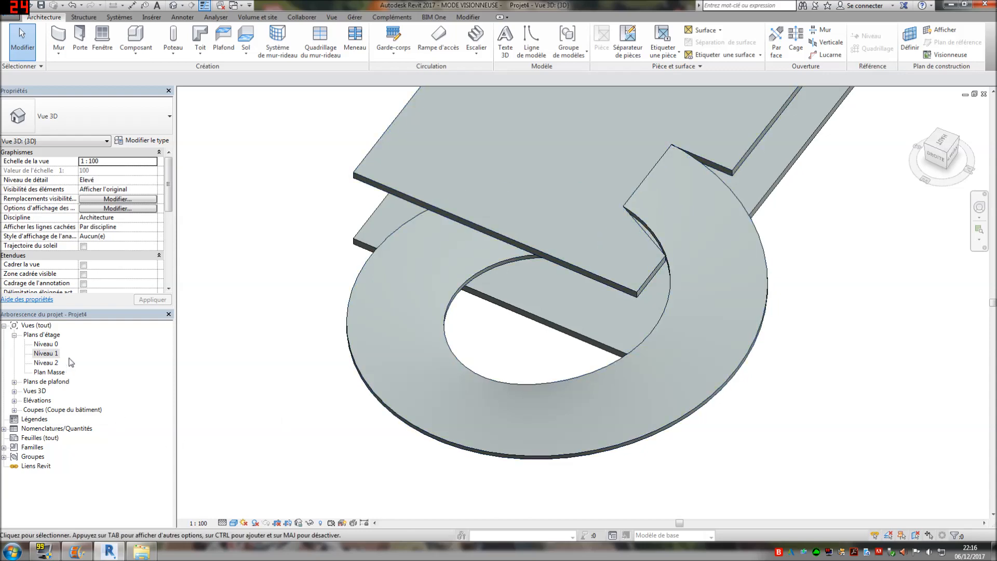
# Step: Reopen the Niveau 1 floor's boundary sketch in its plan view and delete the diagonal cut-out line
pyautogui.doubleClick(52, 354)
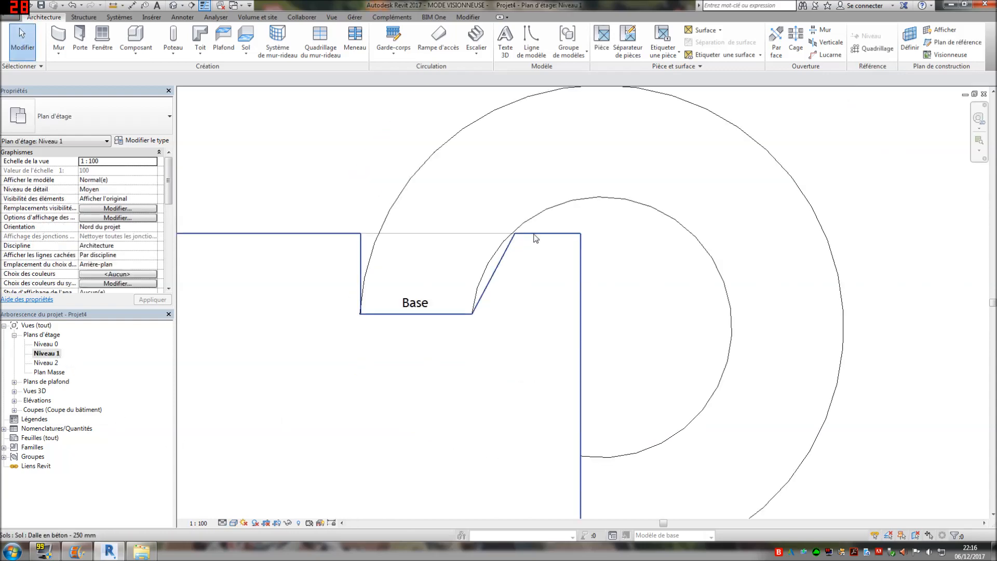
pyautogui.click(536, 238)
pyautogui.click(452, 42)
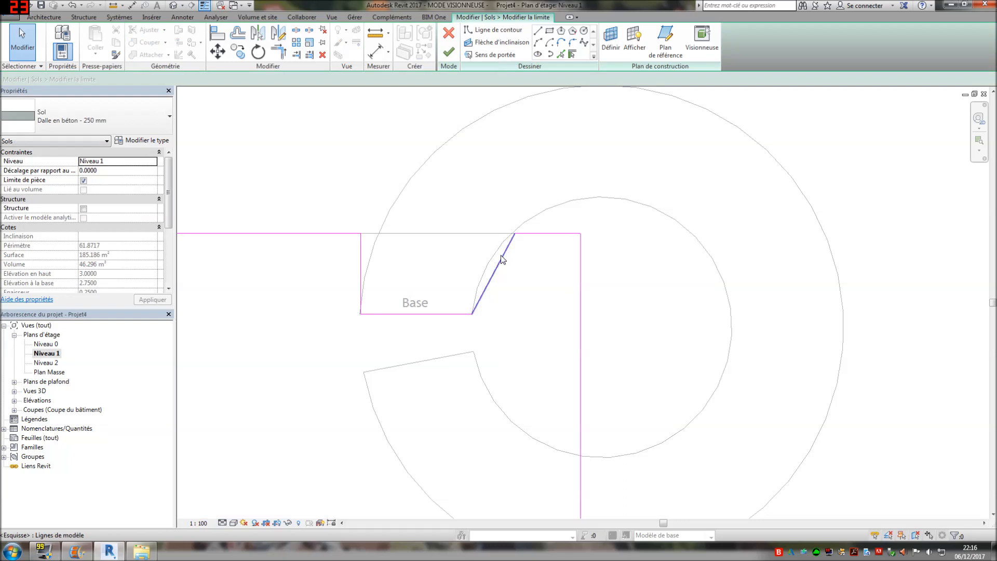
pyautogui.click(503, 259)
pyautogui.press('Delete')
# Step: Draw a three-point boundary arc along the ramp's inner edge, from the horizontal cut-out line up to the slab edge
pyautogui.click(538, 44)
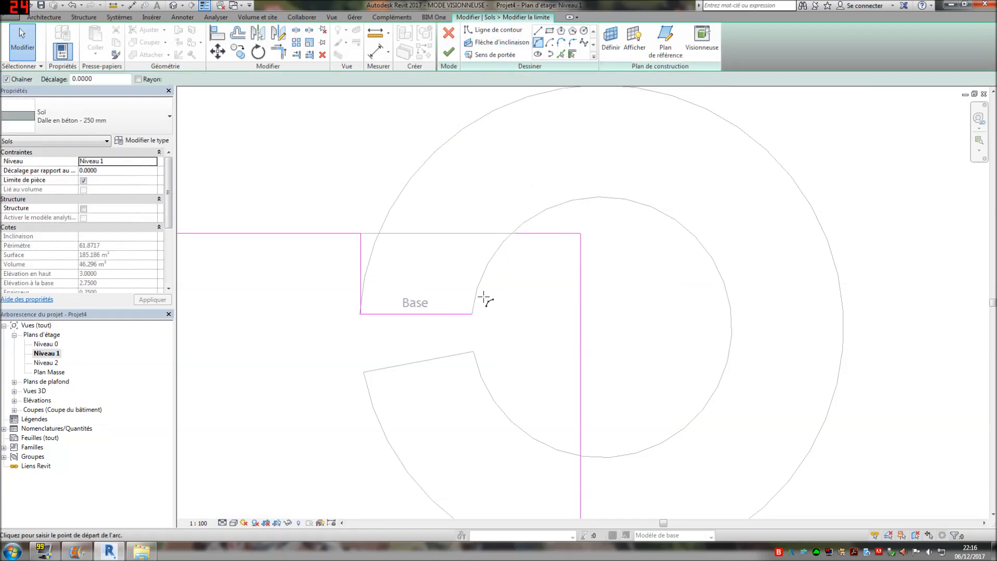
pyautogui.click(472, 313)
pyautogui.scroll(2, 514, 234)
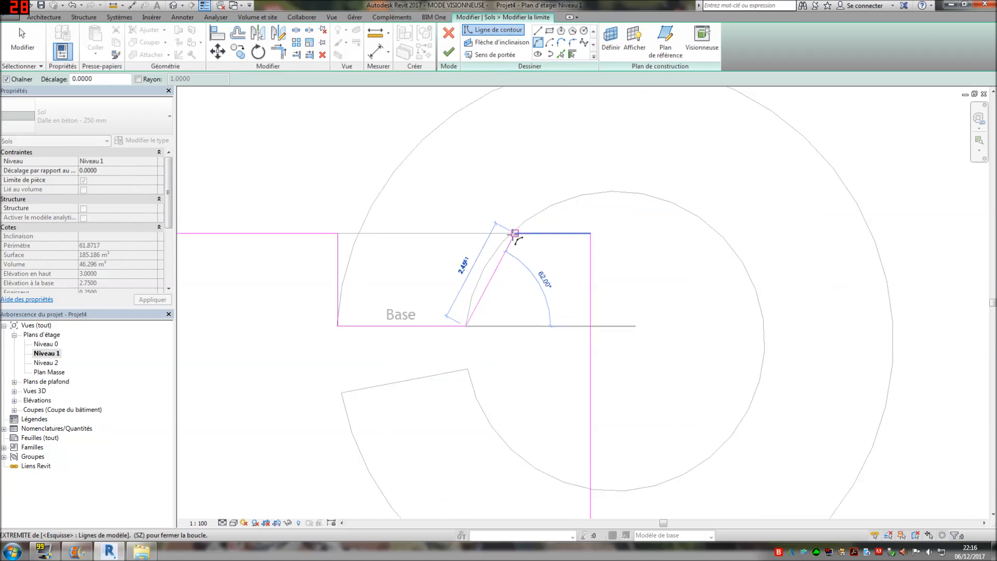
pyautogui.scroll(2, 508, 254)
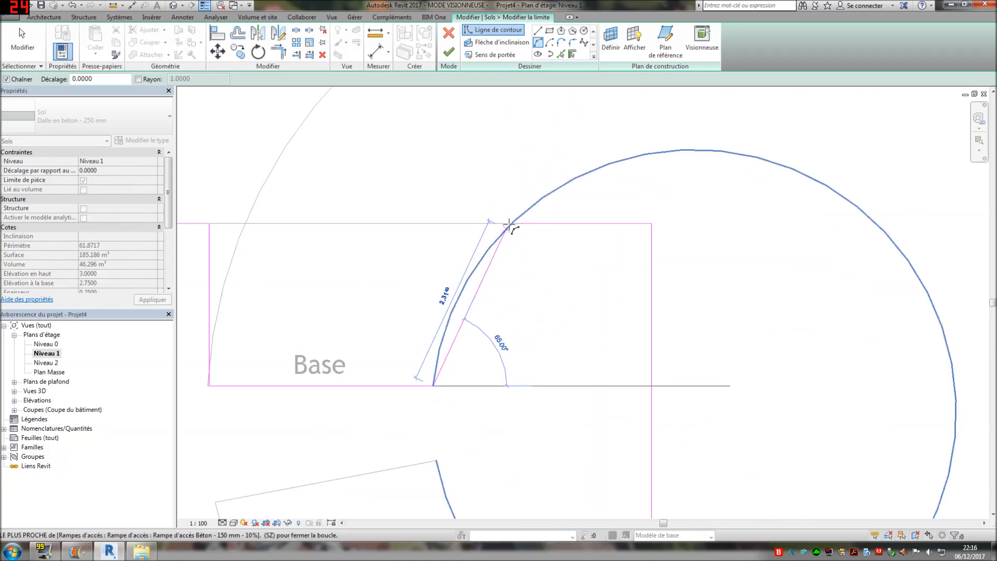
pyautogui.click(512, 224)
pyautogui.click(460, 298)
pyautogui.press('Escape')
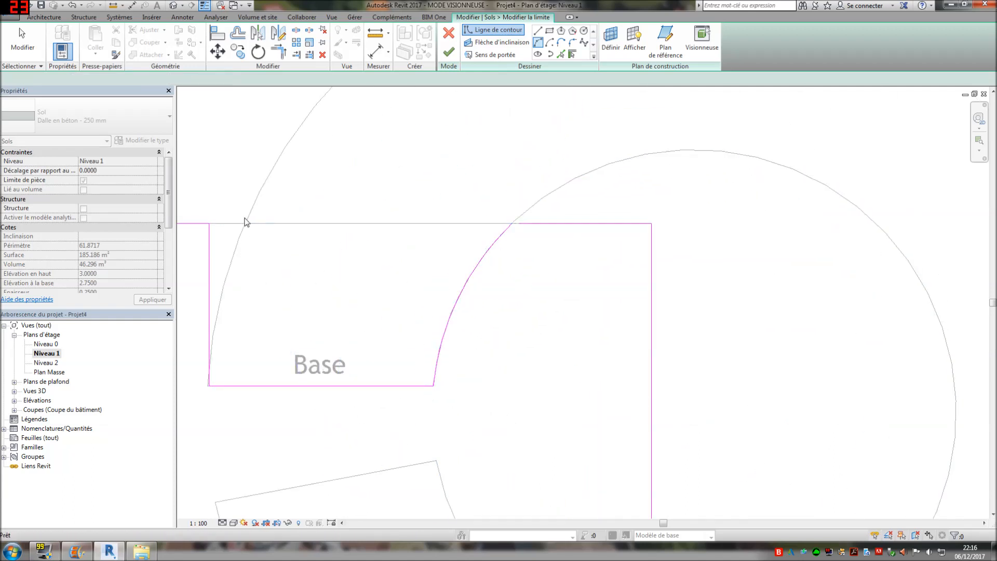
pyautogui.press('Escape')
# Step: Replace the vertical cut-out line with a three-point arc along the ramp's outer edge, spanning about 2.2 m up to the slab edge
pyautogui.click(210, 253)
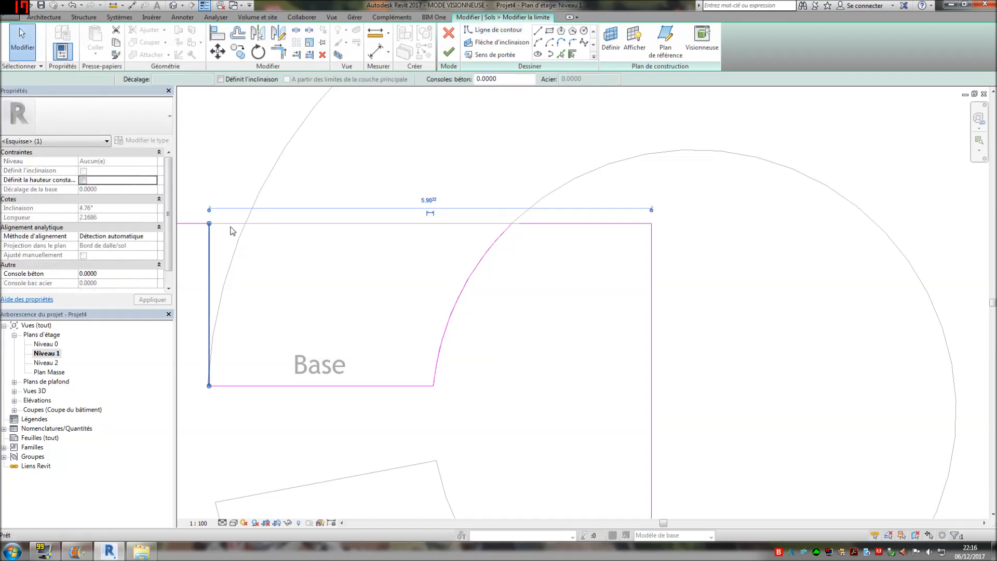
pyautogui.press('Delete')
pyautogui.click(538, 44)
pyautogui.click(209, 386)
pyautogui.click(283, 385)
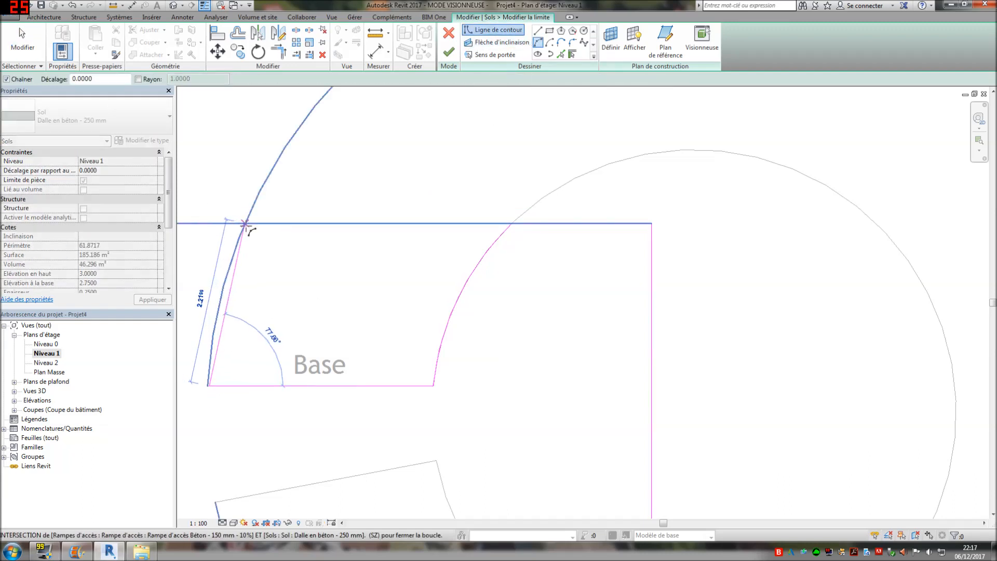
pyautogui.click(245, 223)
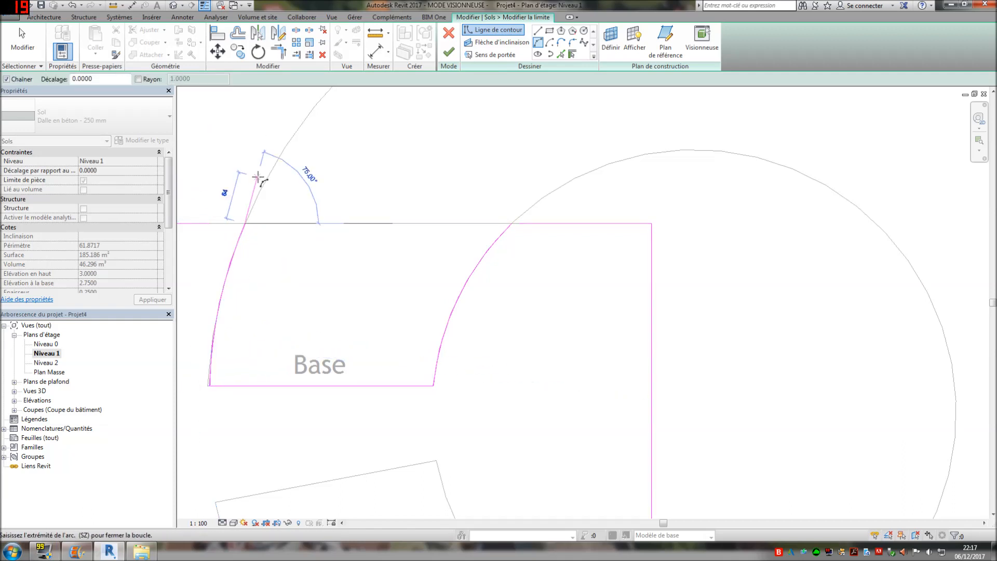
pyautogui.press('Escape')
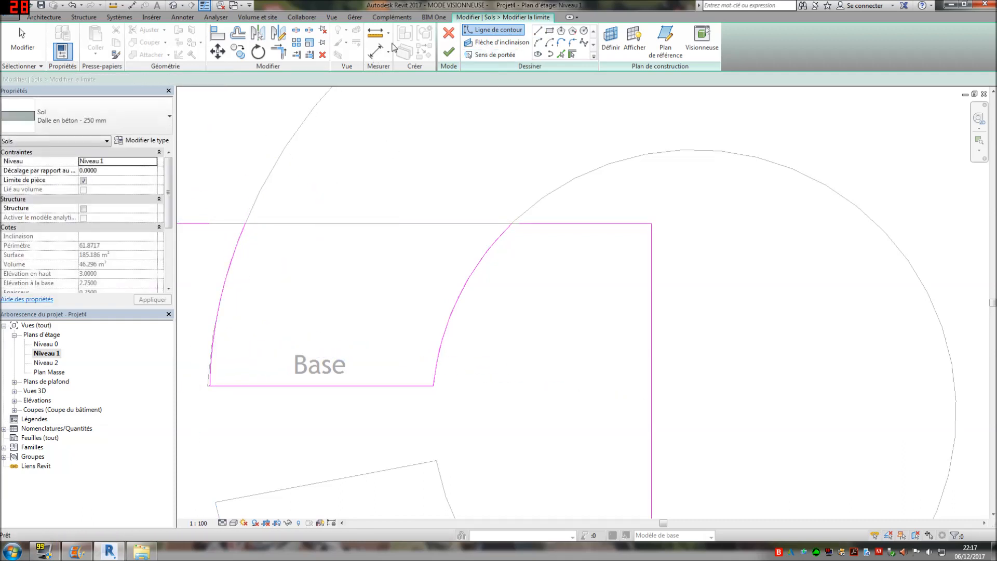
# Step: Trim the long slab edge to the outer arc, extend the short edge to the inner arc's end, and finish the floor boundary
pyautogui.press('t')
pyautogui.press('r')
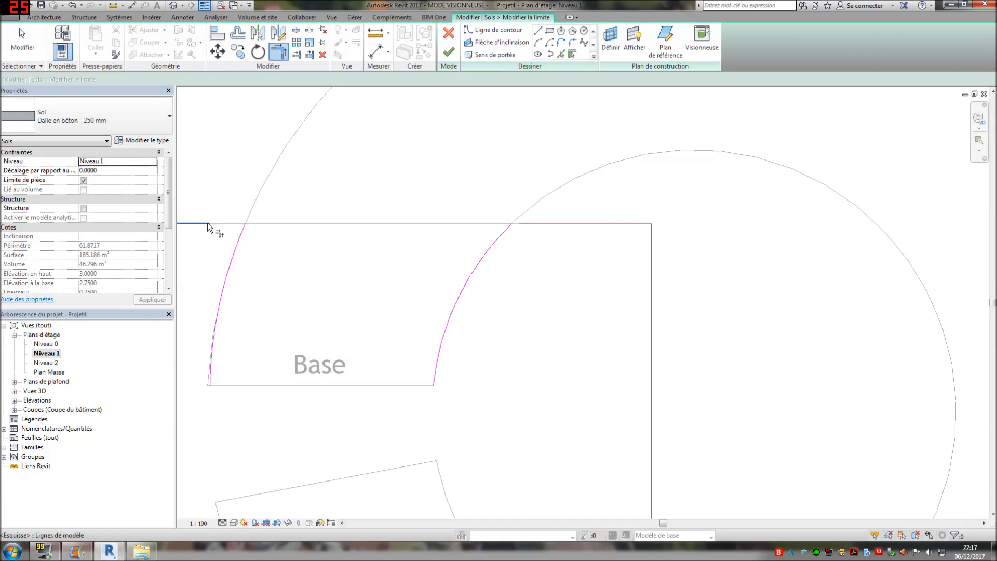
pyautogui.click(242, 239)
pyautogui.click(449, 54)
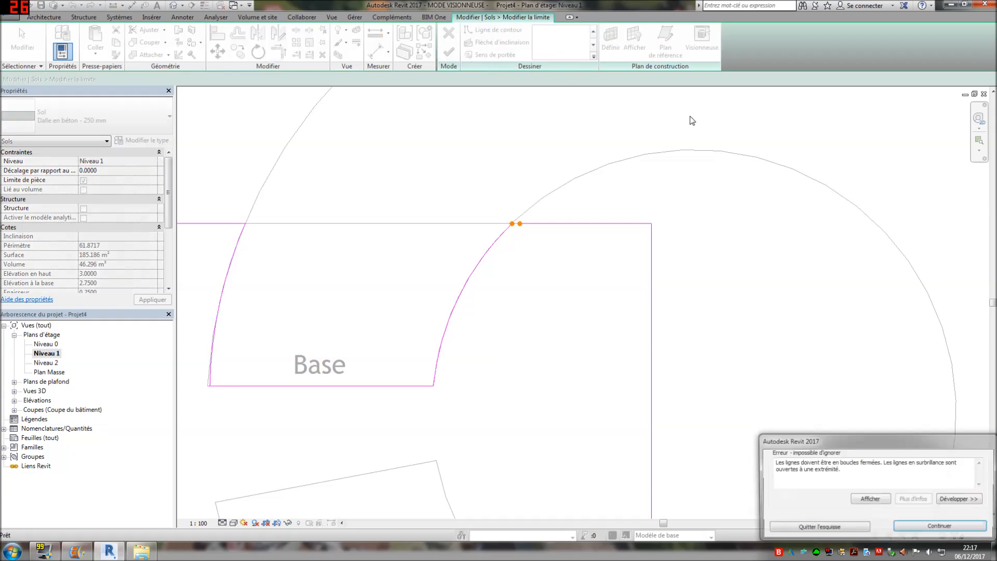
pyautogui.click(932, 527)
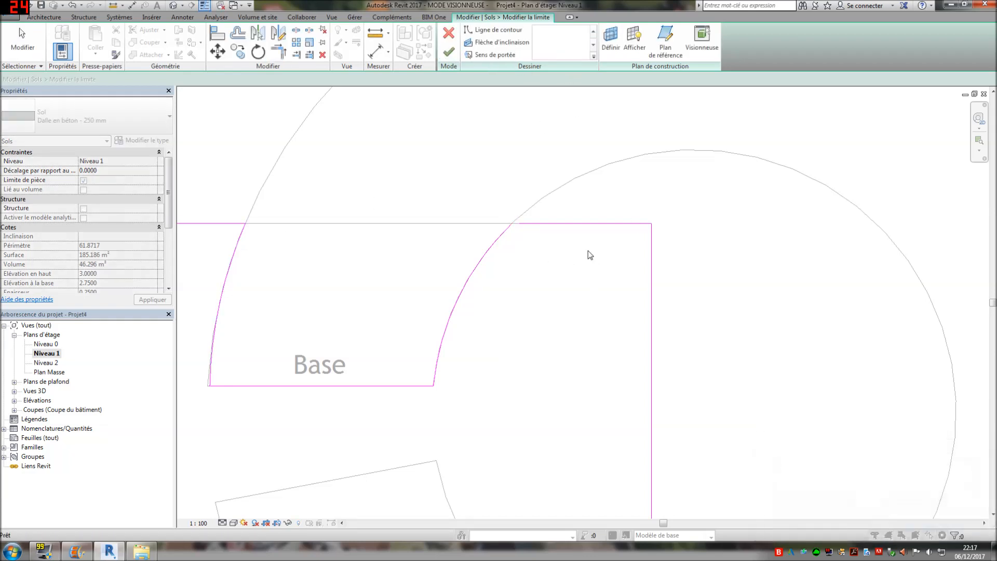
pyautogui.click(561, 224)
pyautogui.moveTo(519, 224); pyautogui.dragTo(512, 224)
pyautogui.click(456, 52)
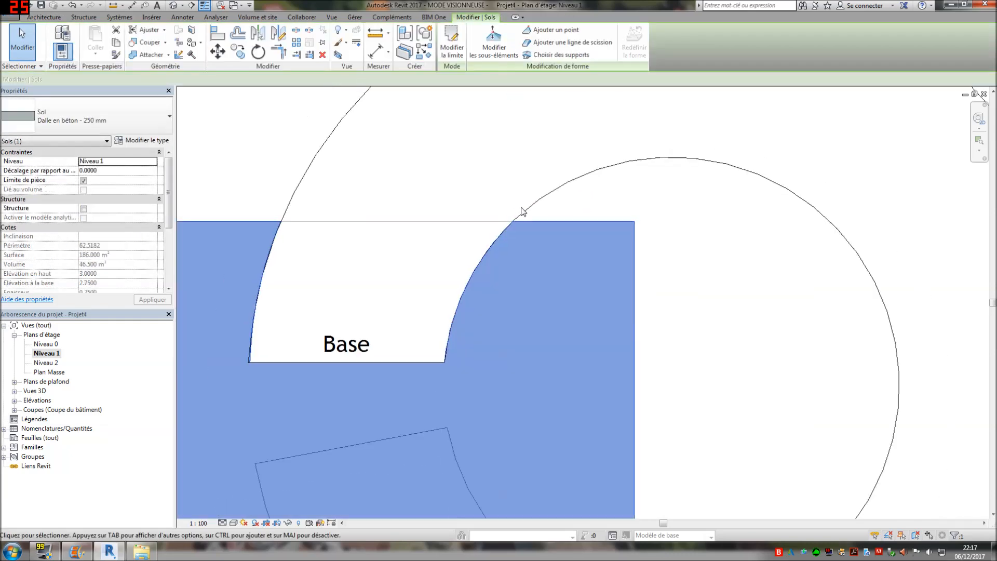
# Step: Inspect the curved ramp and the arc-shaped floor cut-out from several sides in the 3D view, along with the other ramps
pyautogui.click(174, 5)
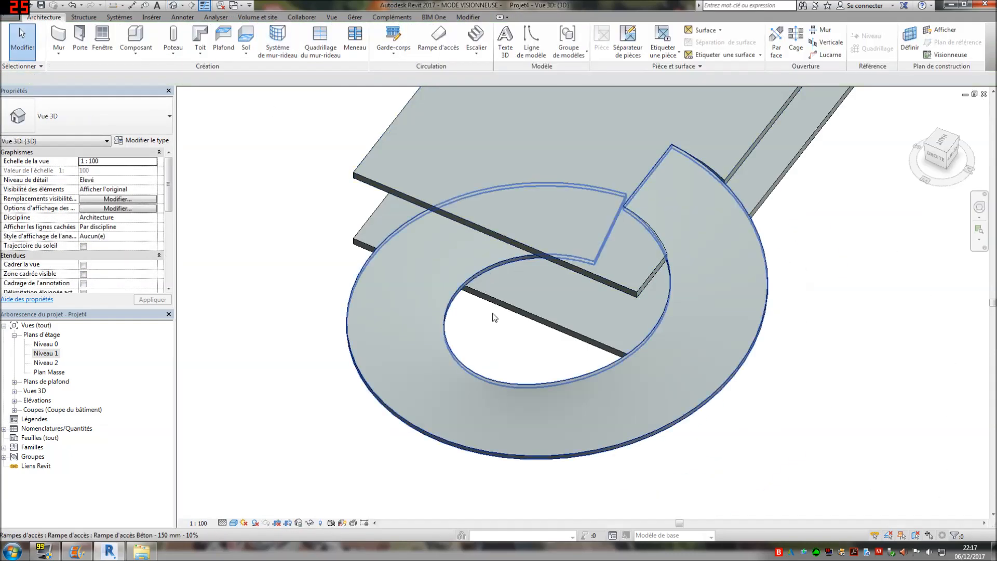
pyautogui.scroll(3, 662, 267)
pyautogui.moveTo(663, 267)
pyautogui.keyDown('shift'); pyautogui.mouseDown(button='middle')
pyautogui.moveTo(608, 279)
pyautogui.moveTo(544, 270)
pyautogui.moveTo(312, 207)
pyautogui.mouseUp(button='middle'); pyautogui.keyUp('shift')
pyautogui.keyDown('shift'); pyautogui.moveTo(690, 389); pyautogui.dragTo(582, 267, button='middle'); pyautogui.keyUp('shift')
pyautogui.keyDown('shift'); pyautogui.moveTo(582, 362); pyautogui.dragTo(407, 144, button='middle'); pyautogui.keyUp('shift')
pyautogui.scroll(-3, 408, 144)
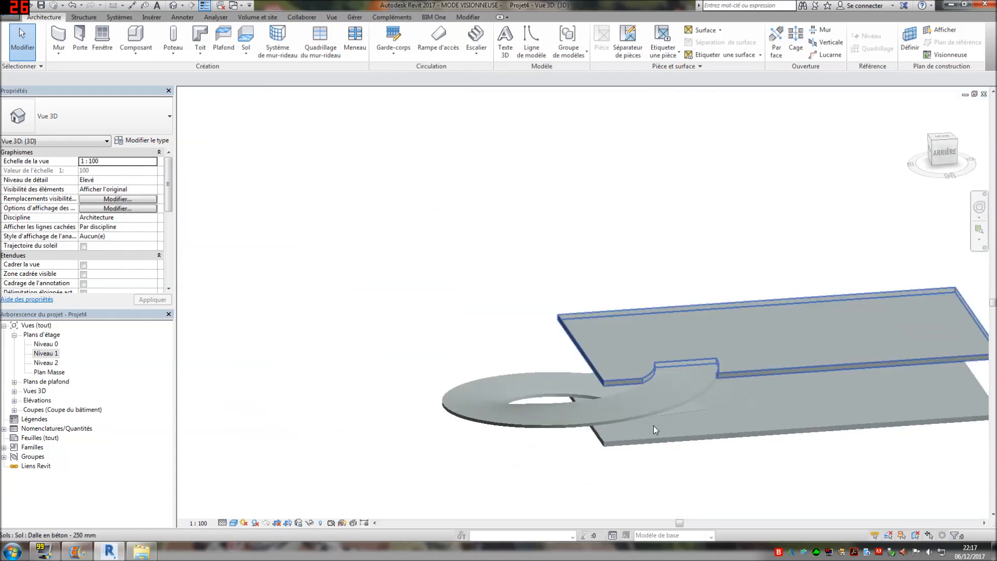
pyautogui.scroll(6, 764, 463)
pyautogui.scroll(1, 744, 452)
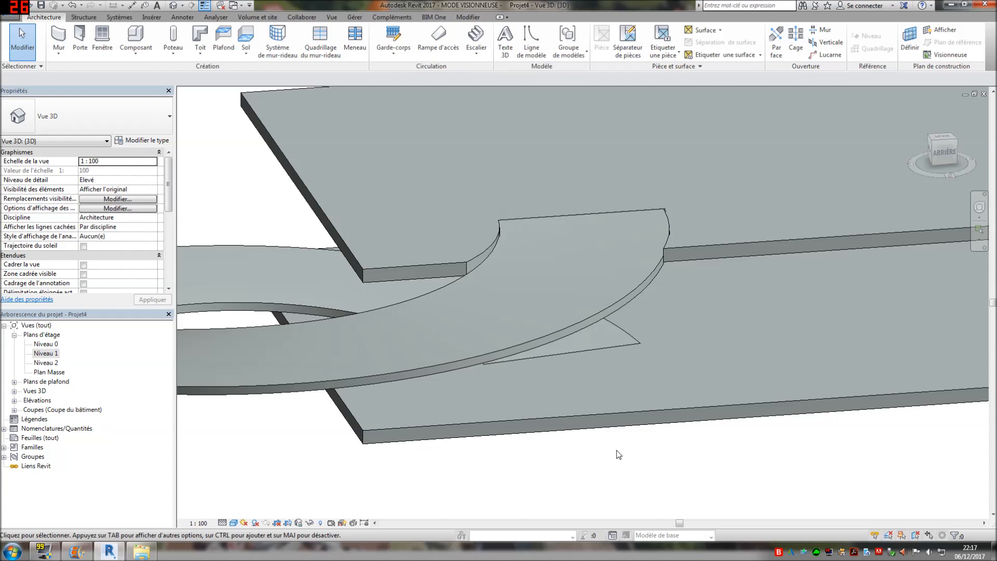
pyautogui.keyDown('shift'); pyautogui.moveTo(521, 472); pyautogui.dragTo(656, 471, button='middle'); pyautogui.keyUp('shift')
pyautogui.keyDown('shift'); pyautogui.moveTo(623, 382); pyautogui.dragTo(586, 435, button='middle'); pyautogui.keyUp('shift')
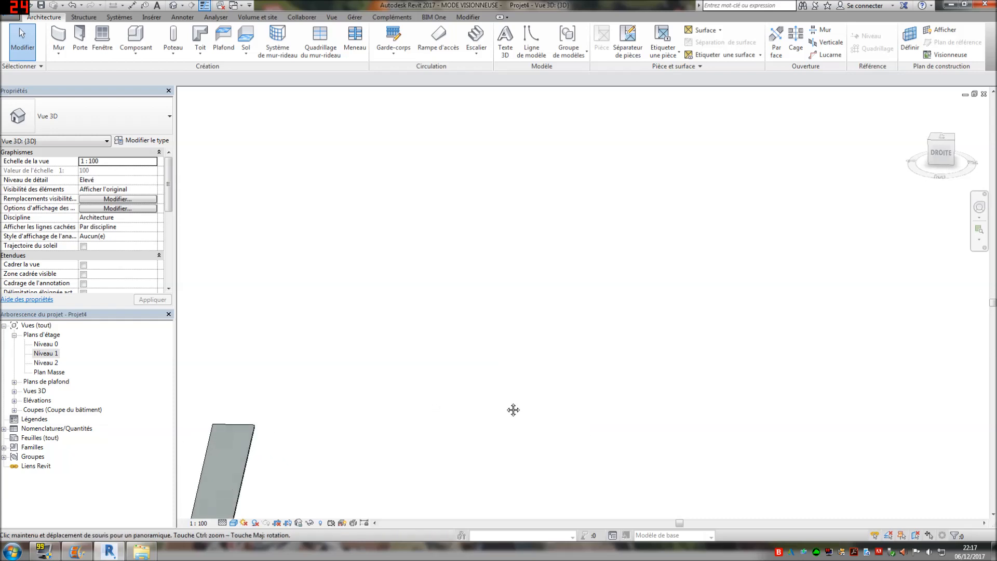
pyautogui.keyDown('shift'); pyautogui.moveTo(515, 409); pyautogui.dragTo(710, 312, button='middle'); pyautogui.keyUp('shift')
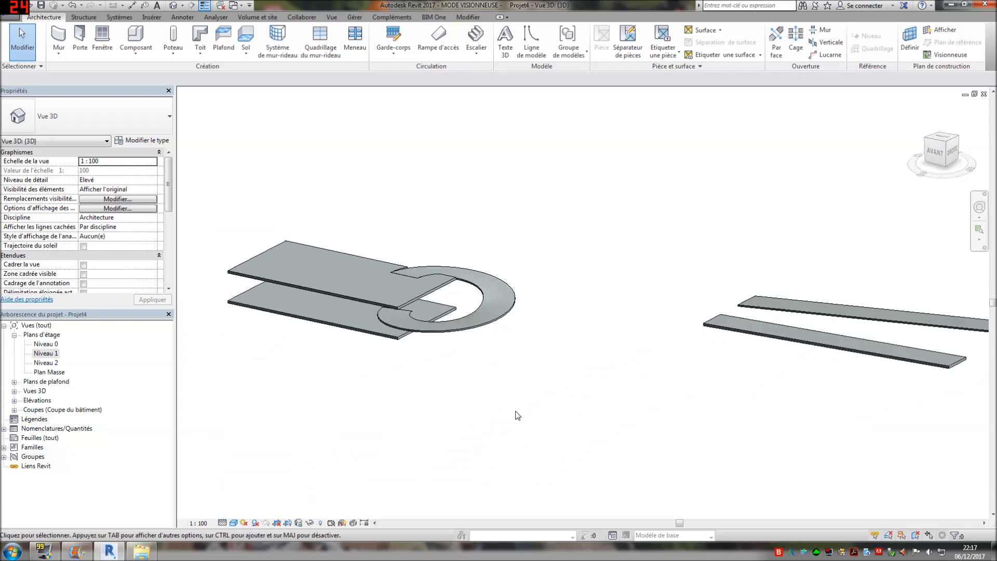